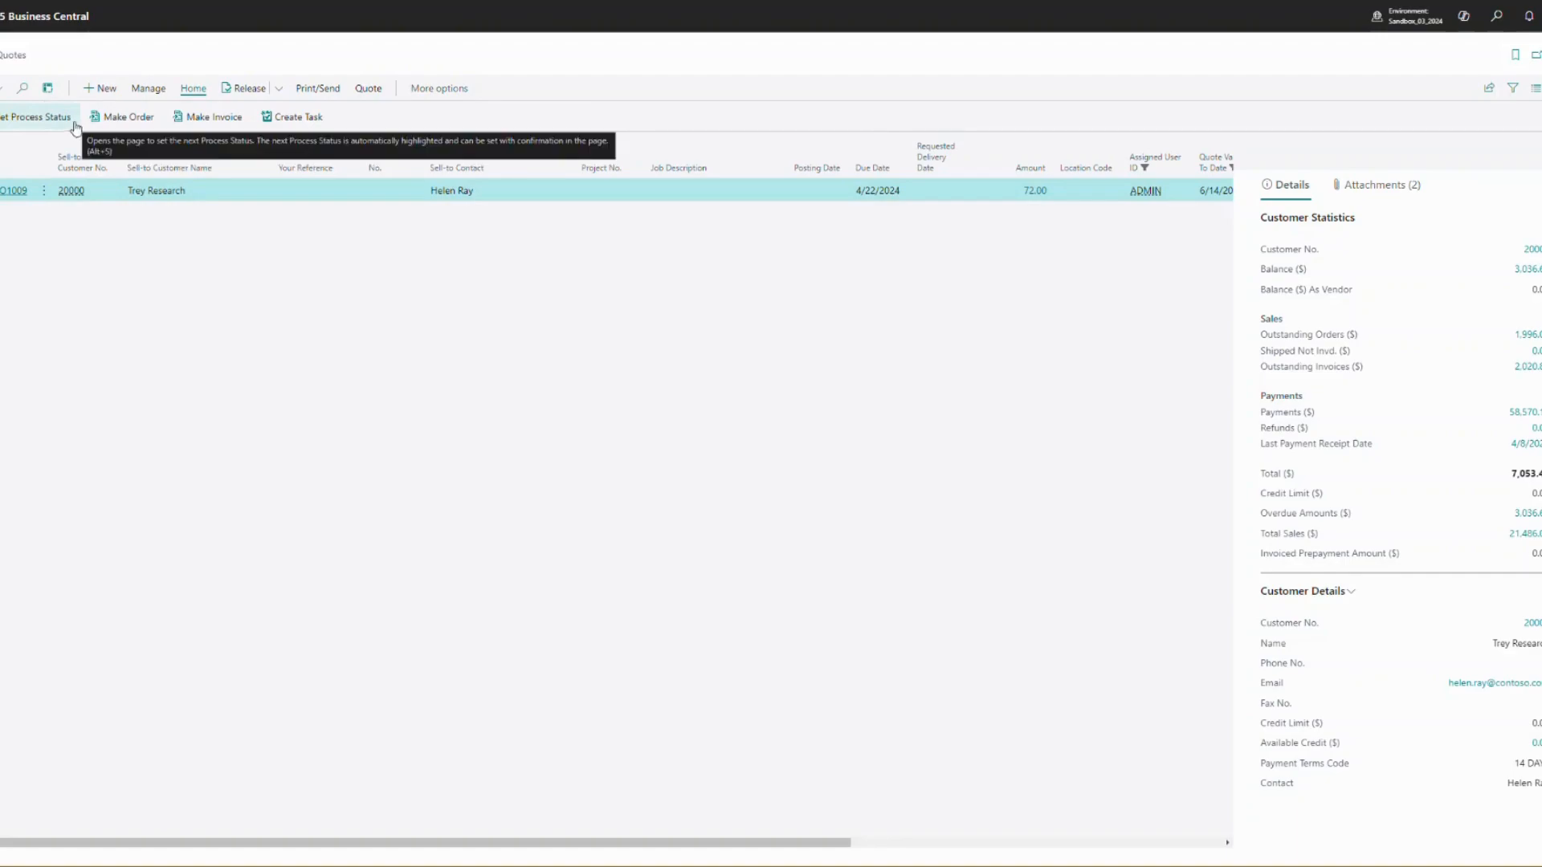
Open the Trey Research sales quote and review its process code, process and process status fields
click(3, 192)
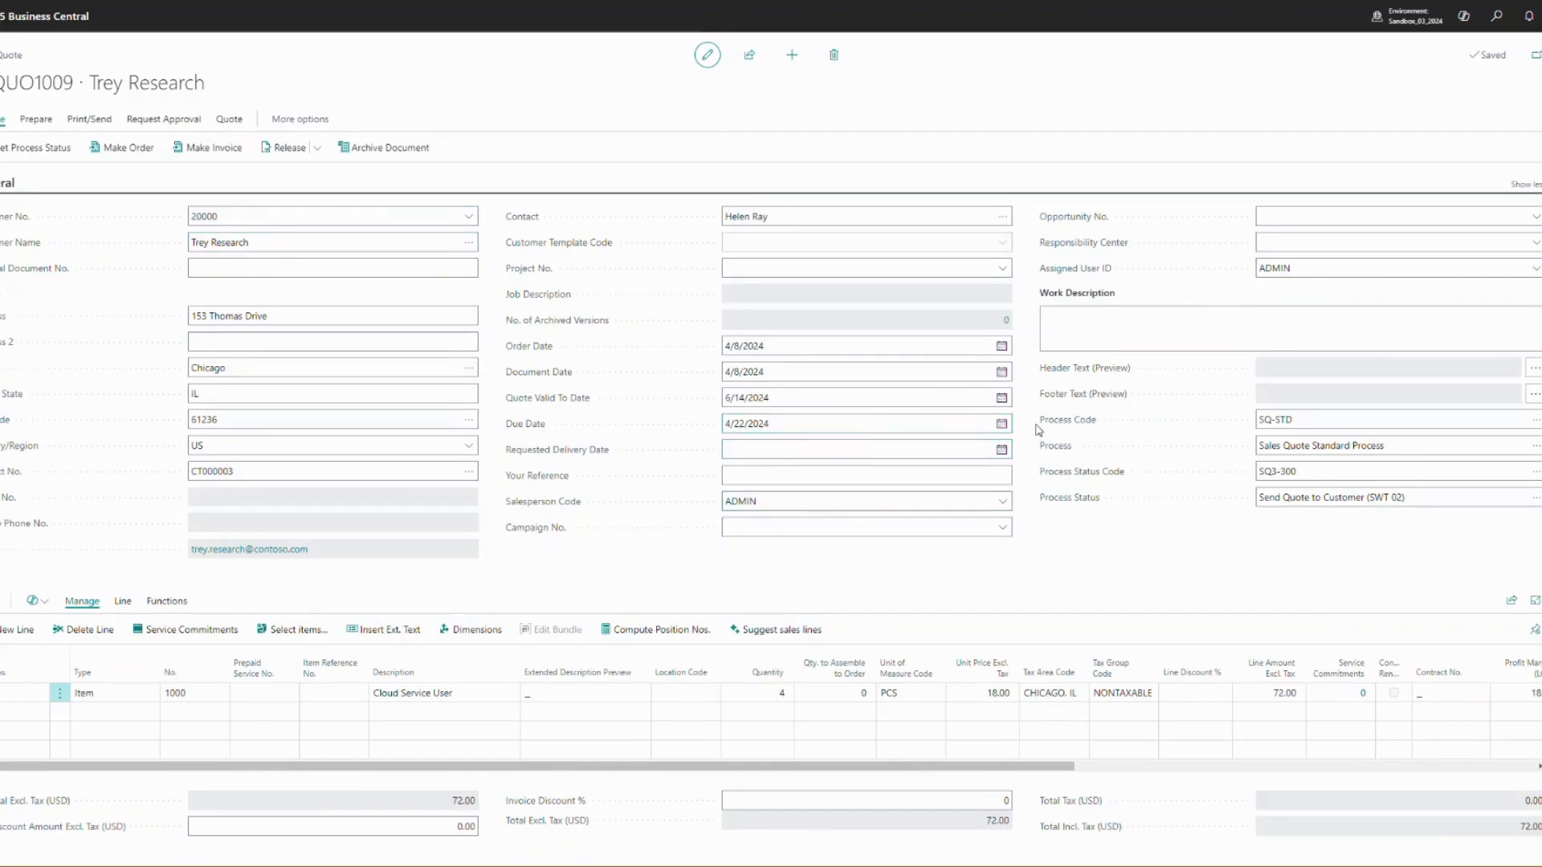
drag(1038, 419, 1128, 523)
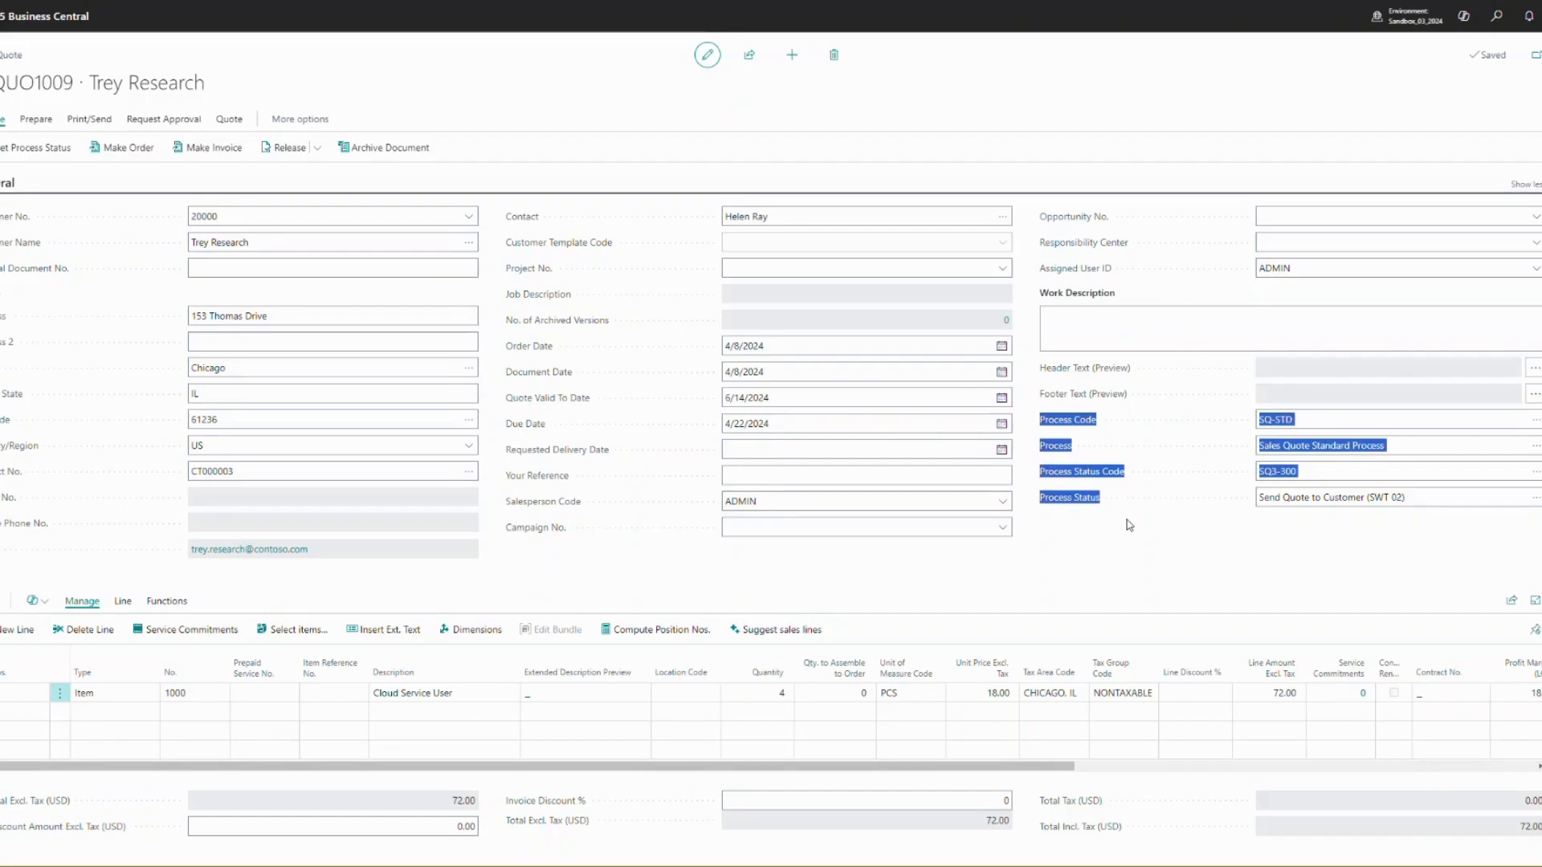
click(1127, 523)
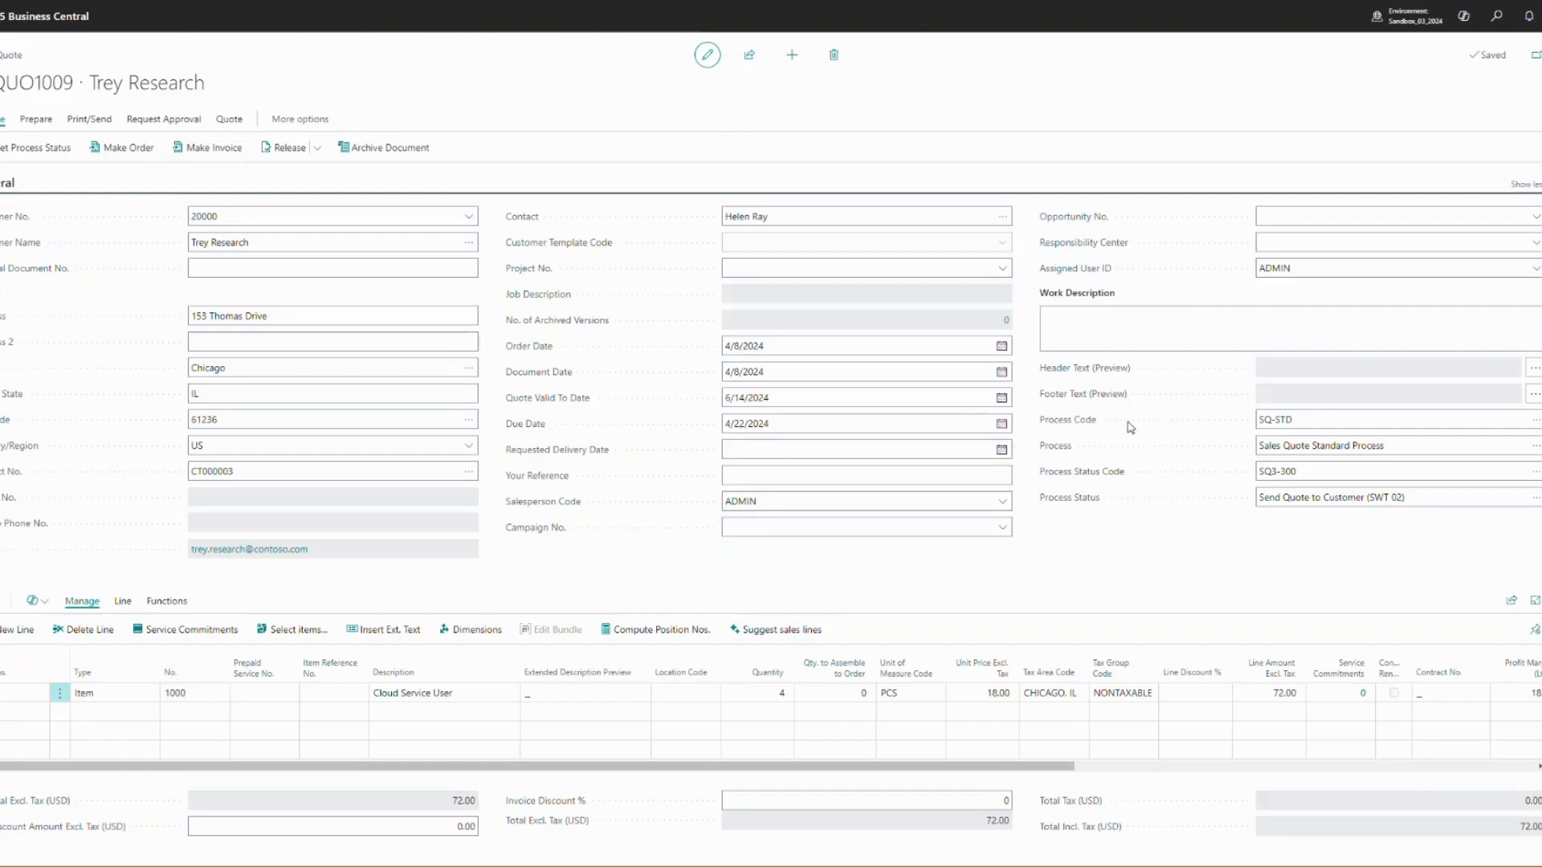
click(1307, 422)
click(1234, 425)
click(1303, 449)
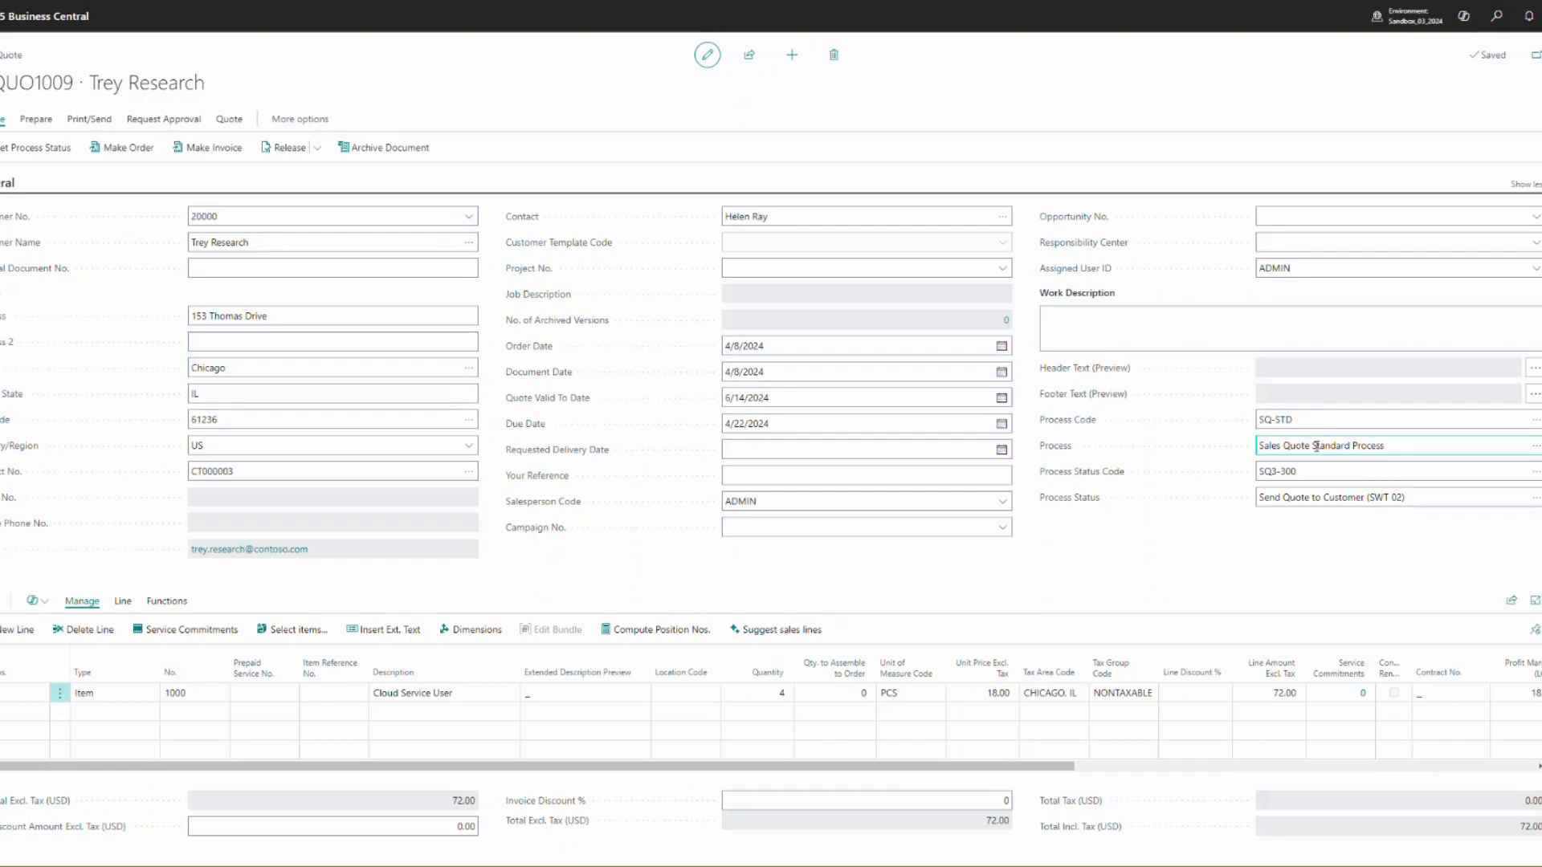
click(1240, 474)
Search for "process" to reach the process list and open the statuses of the SQ-STD process
click(1508, 25)
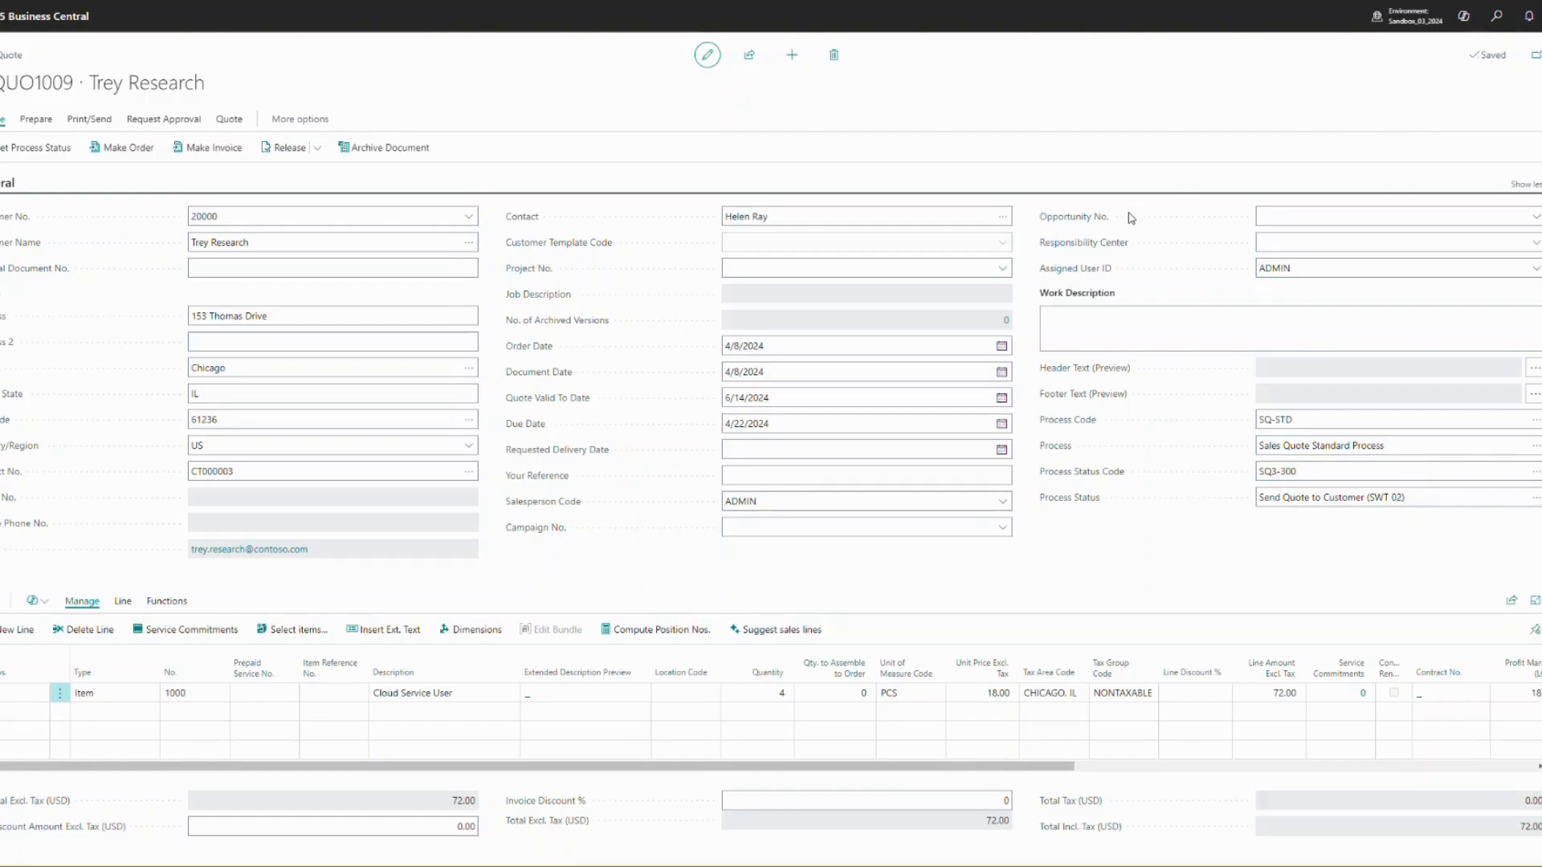
text(process)
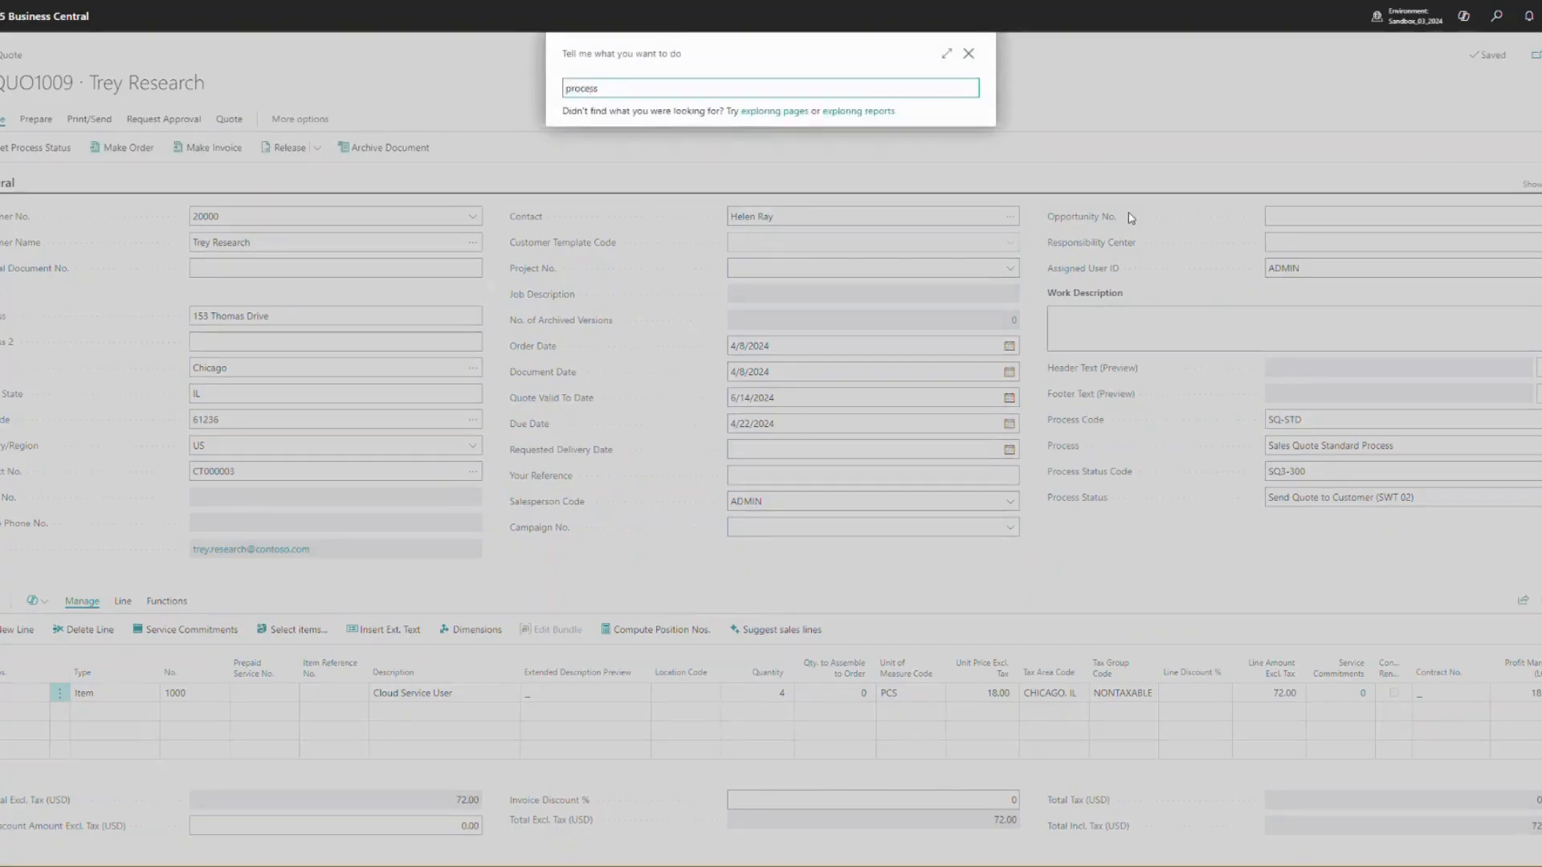
key(Return)
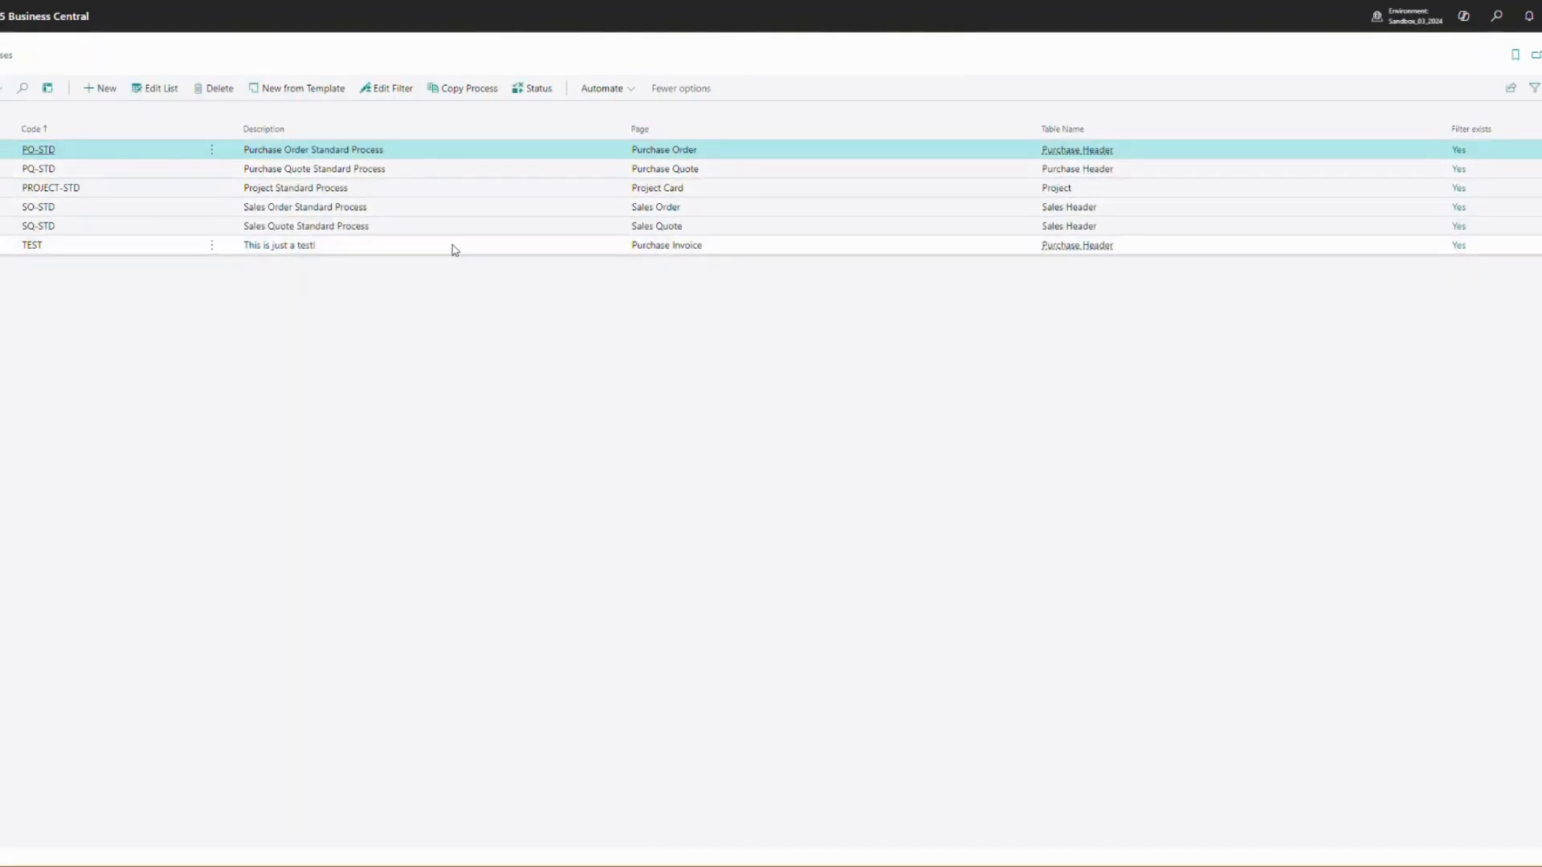
click(396, 228)
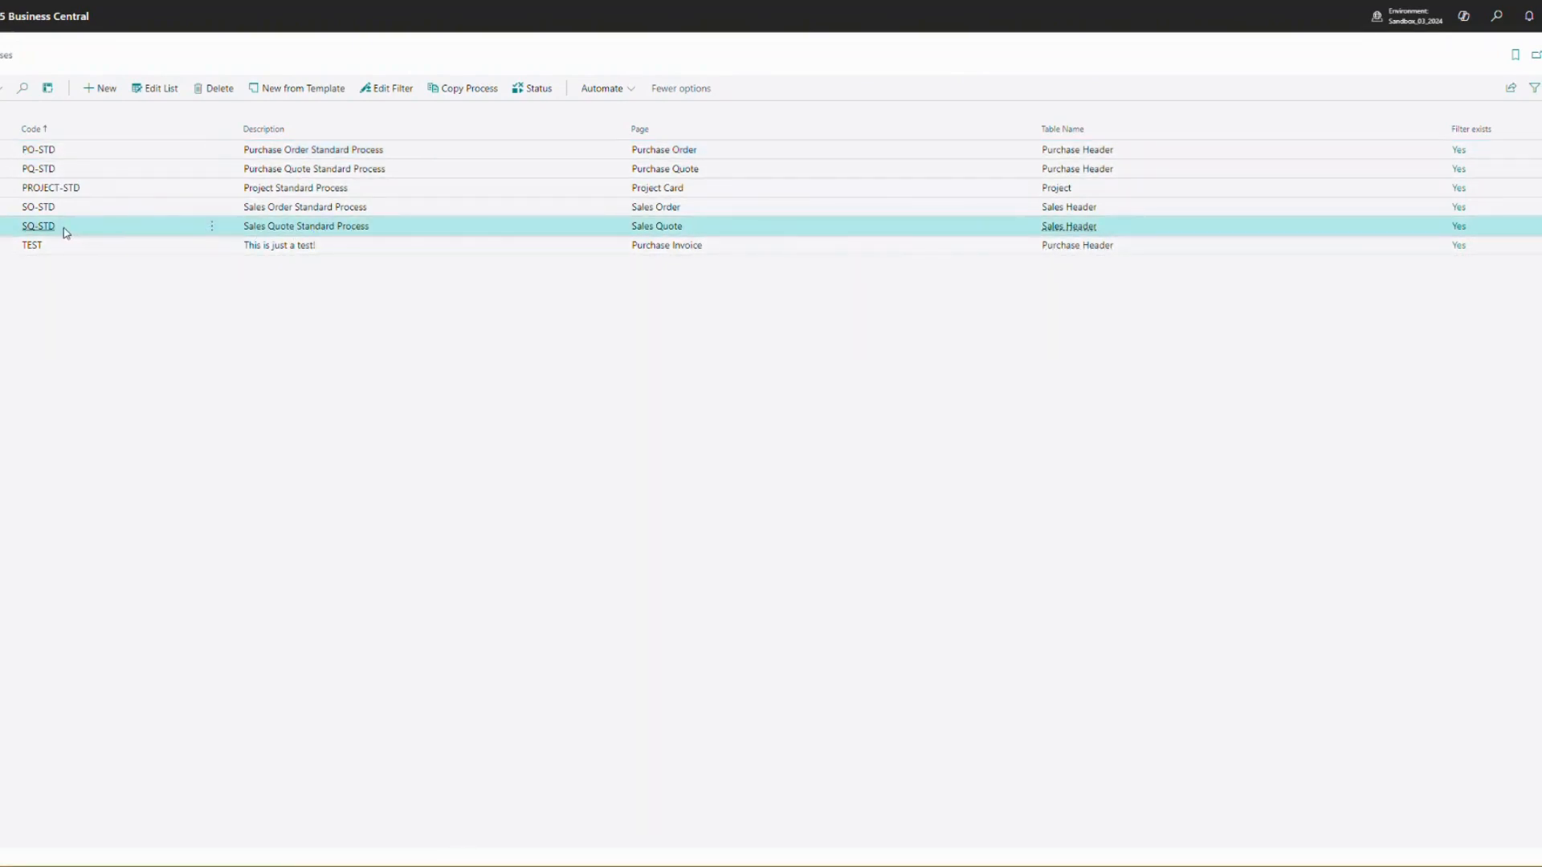
click(522, 95)
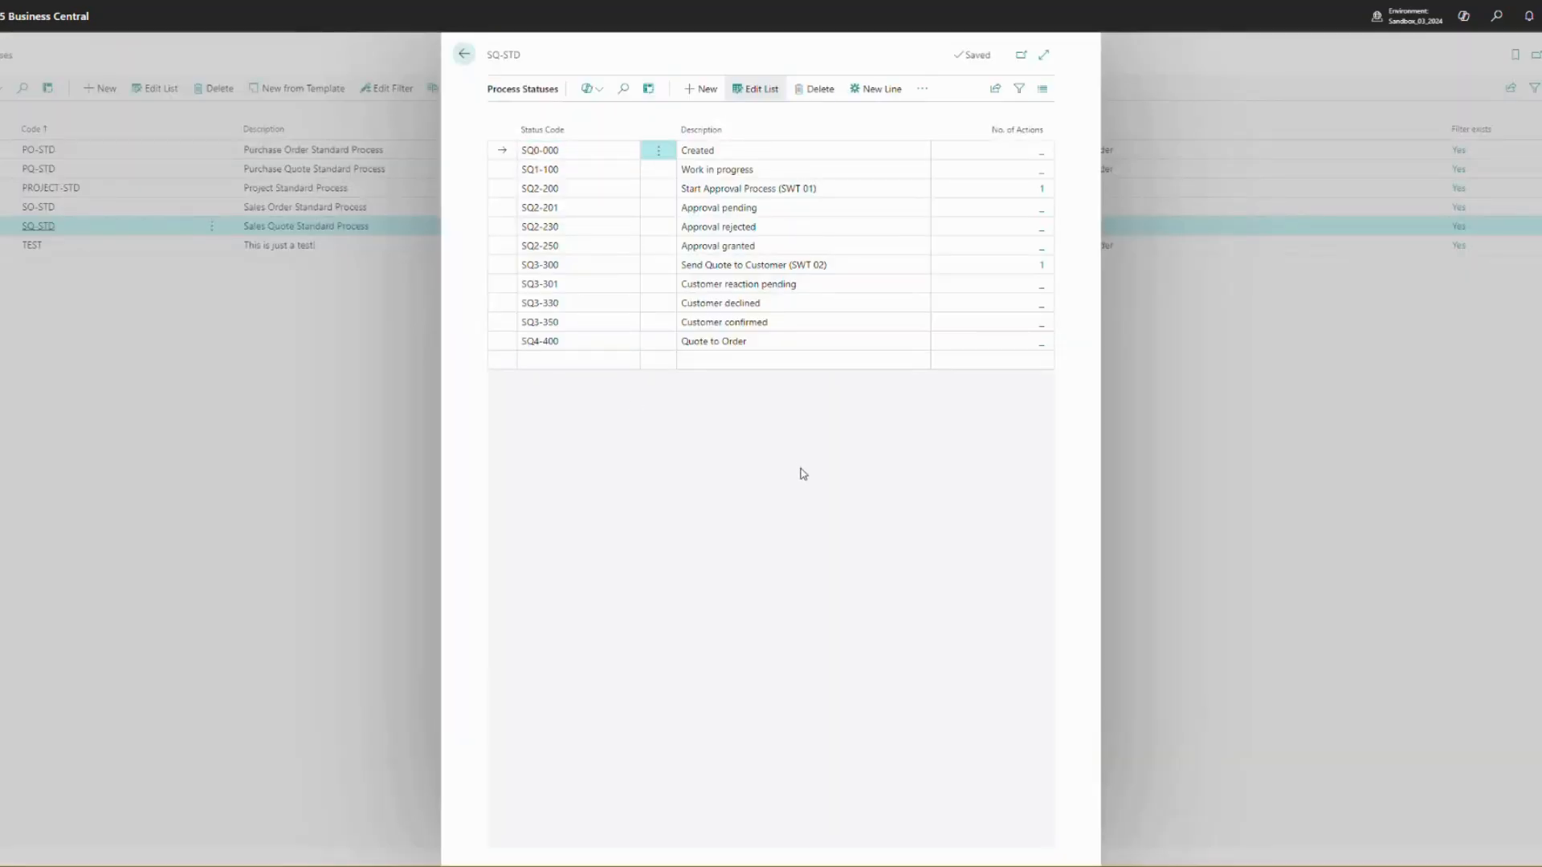
Examine the first statuses of the sales quote process, from Created through Work in progress to Start Approval Process (SWT 01)
click(721, 148)
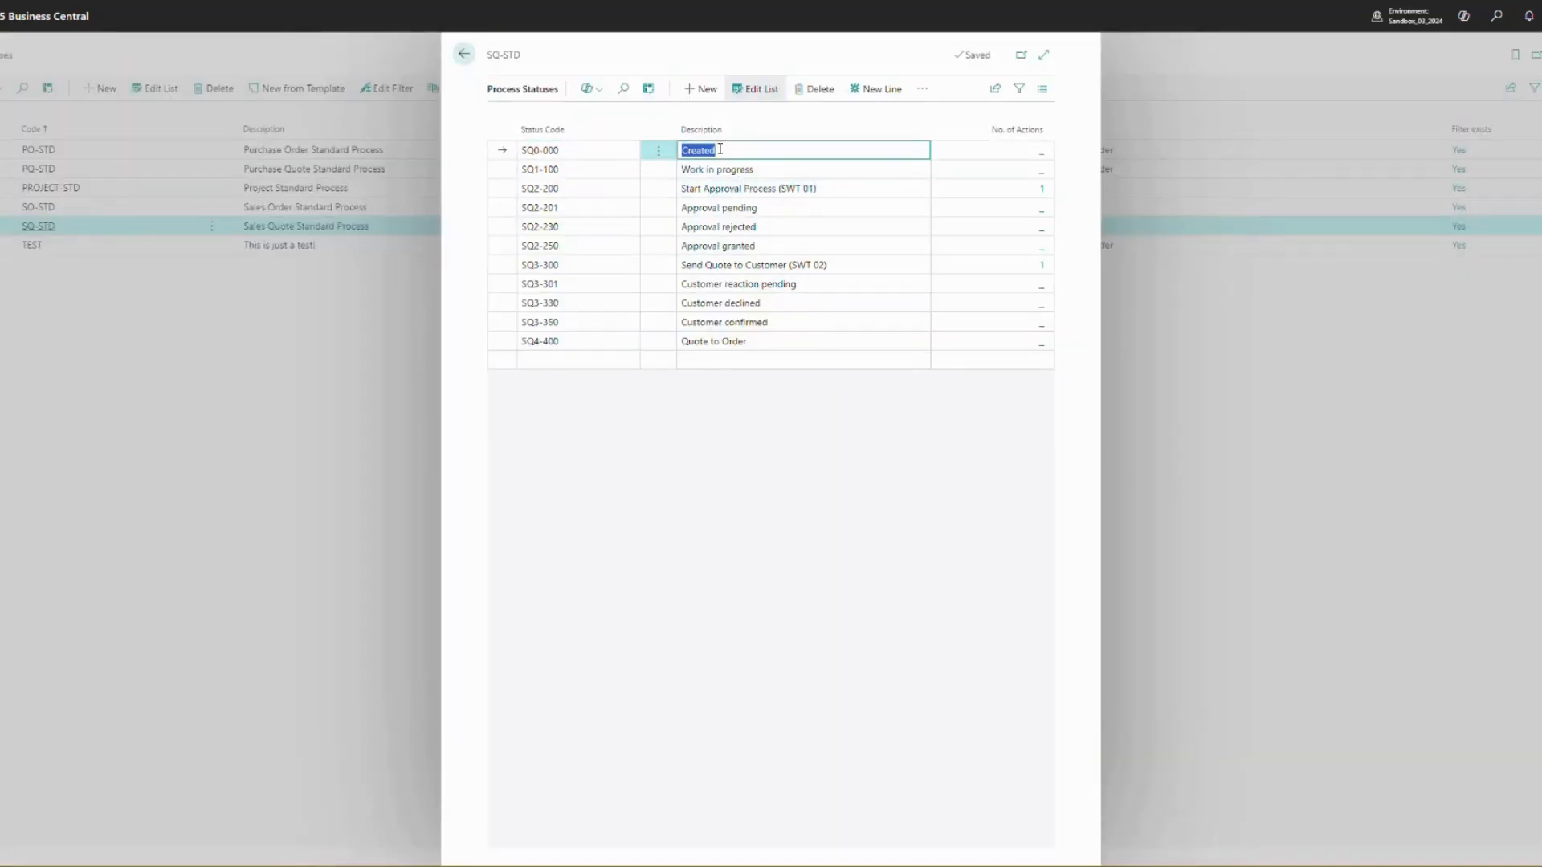
click(578, 153)
click(700, 155)
click(771, 171)
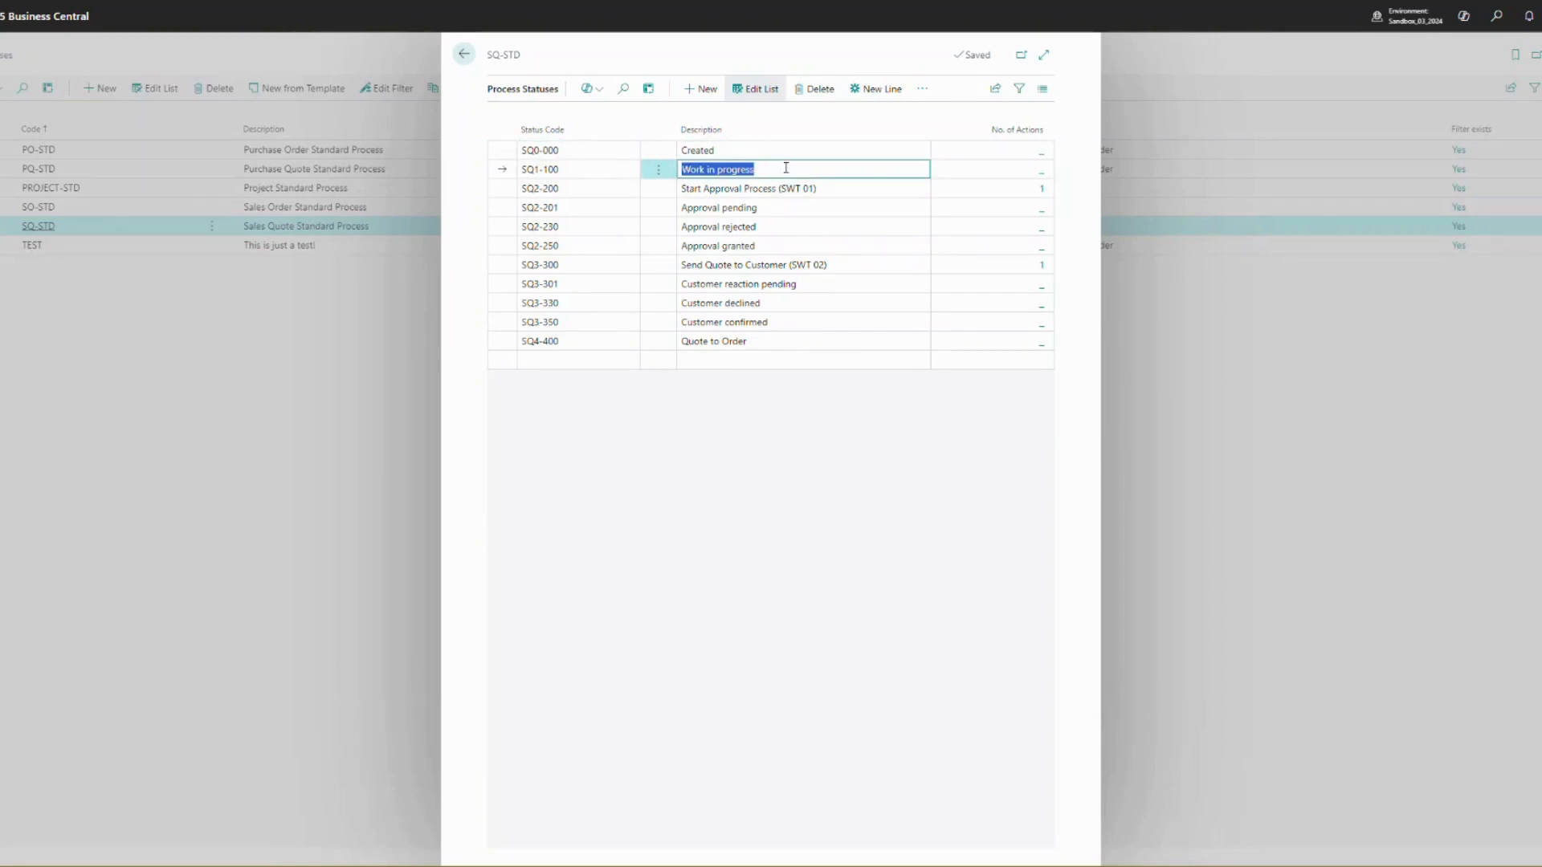
click(819, 190)
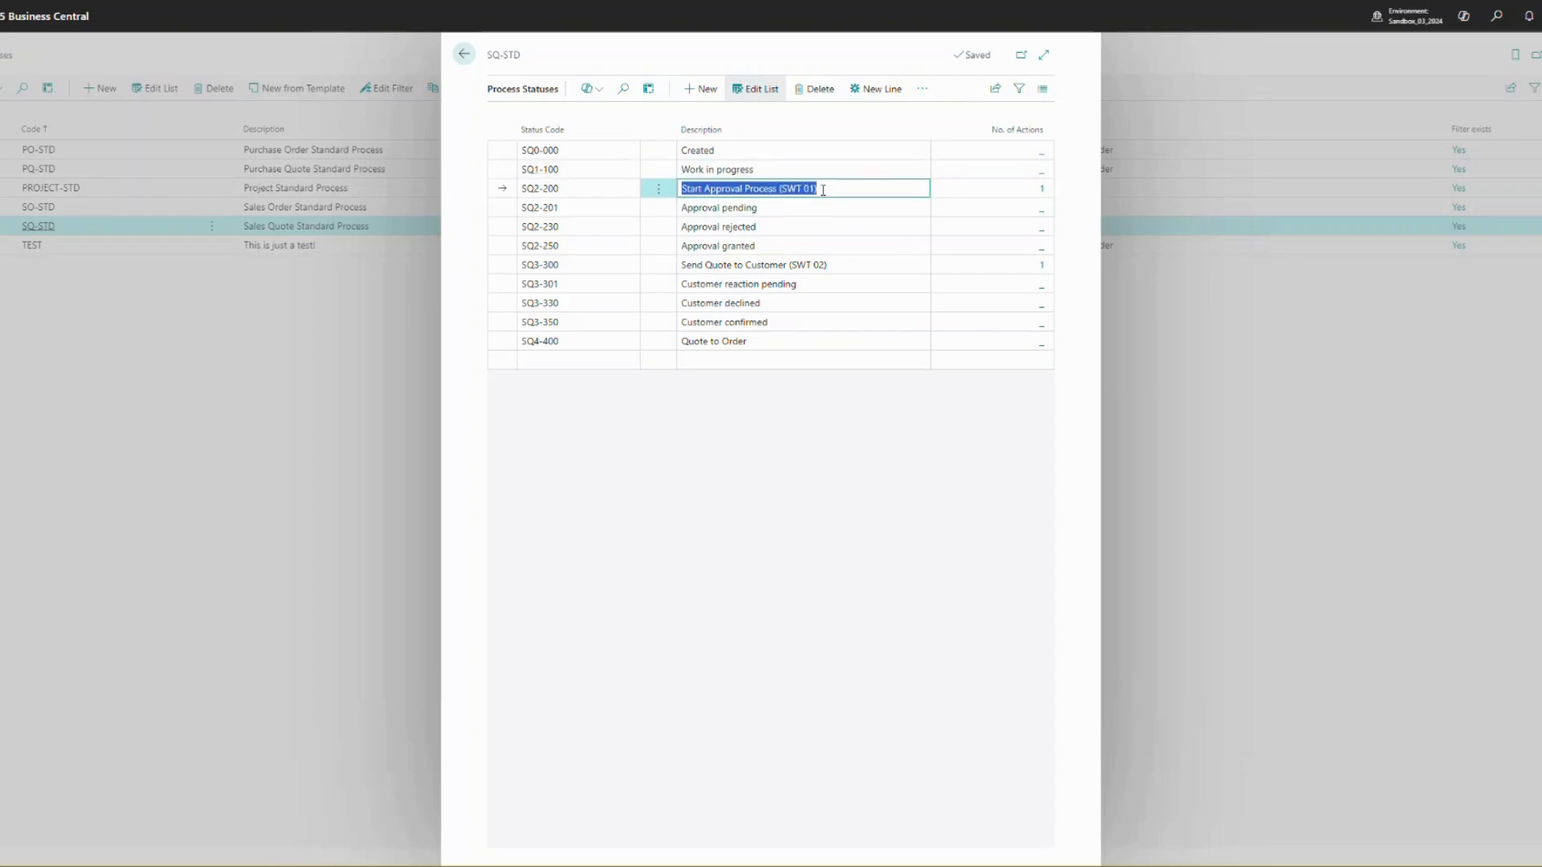
click(820, 191)
drag(823, 188, 782, 188)
click(840, 190)
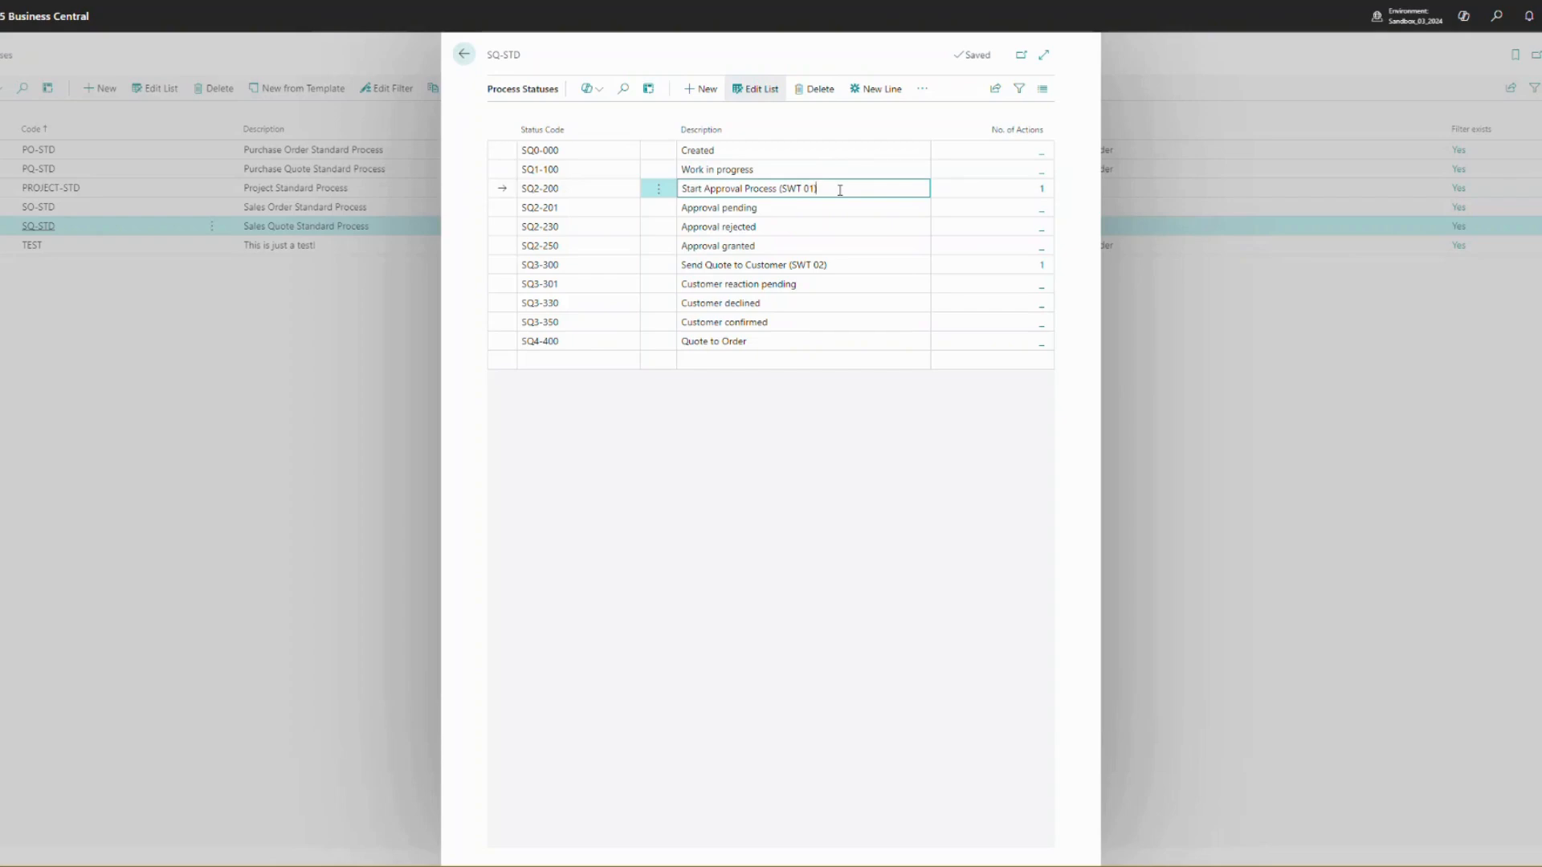
key(BackSpace)
key(BackSpace)
Compare the Approval rejected and Approval granted statuses of the sales quote process
click(776, 229)
click(776, 247)
click(776, 230)
click(778, 247)
click(774, 229)
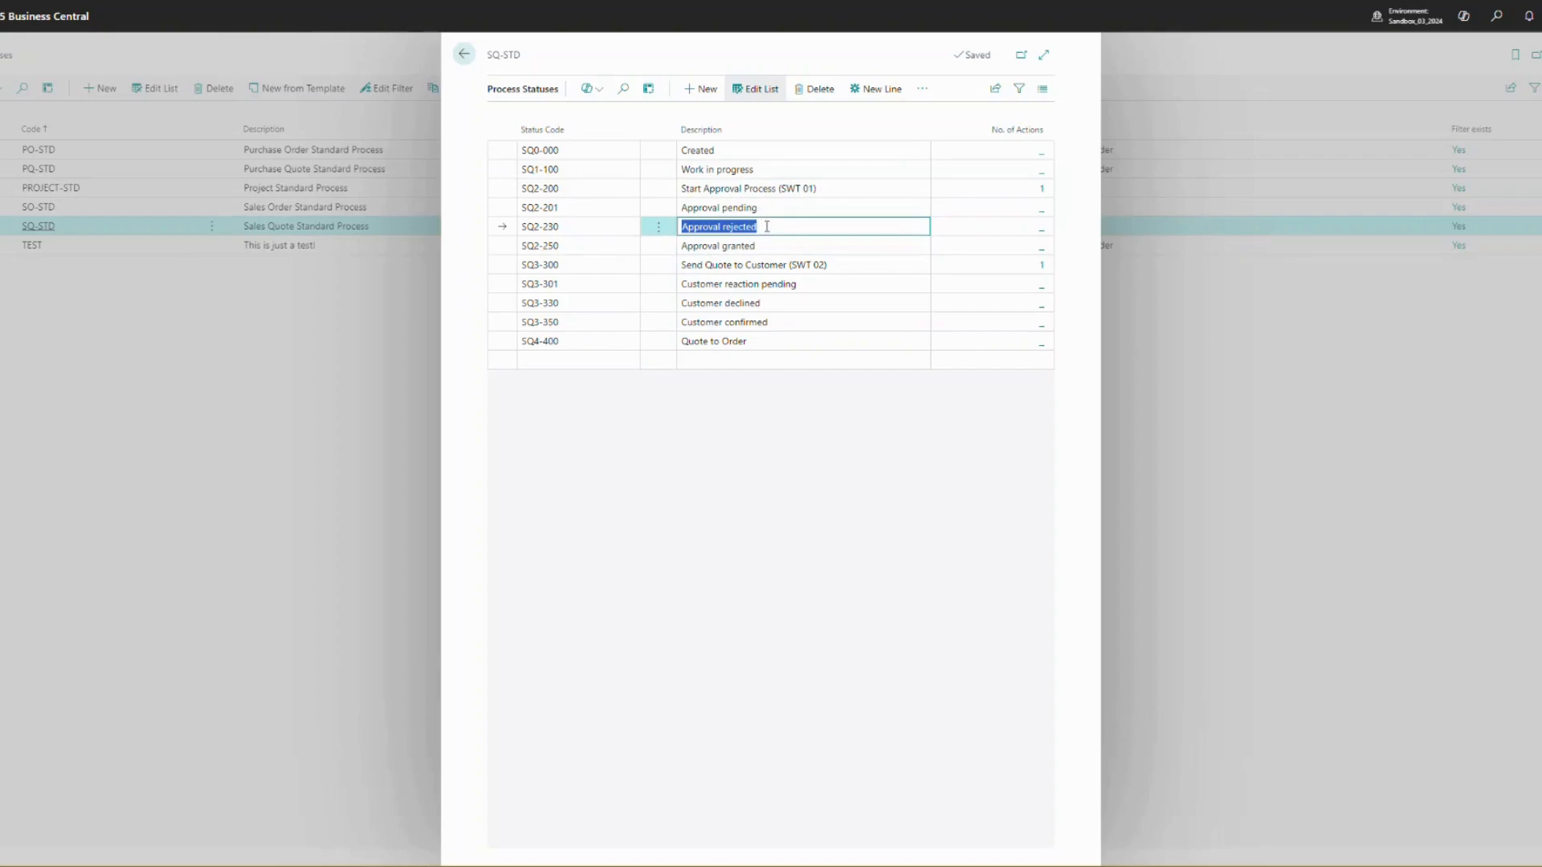
click(769, 245)
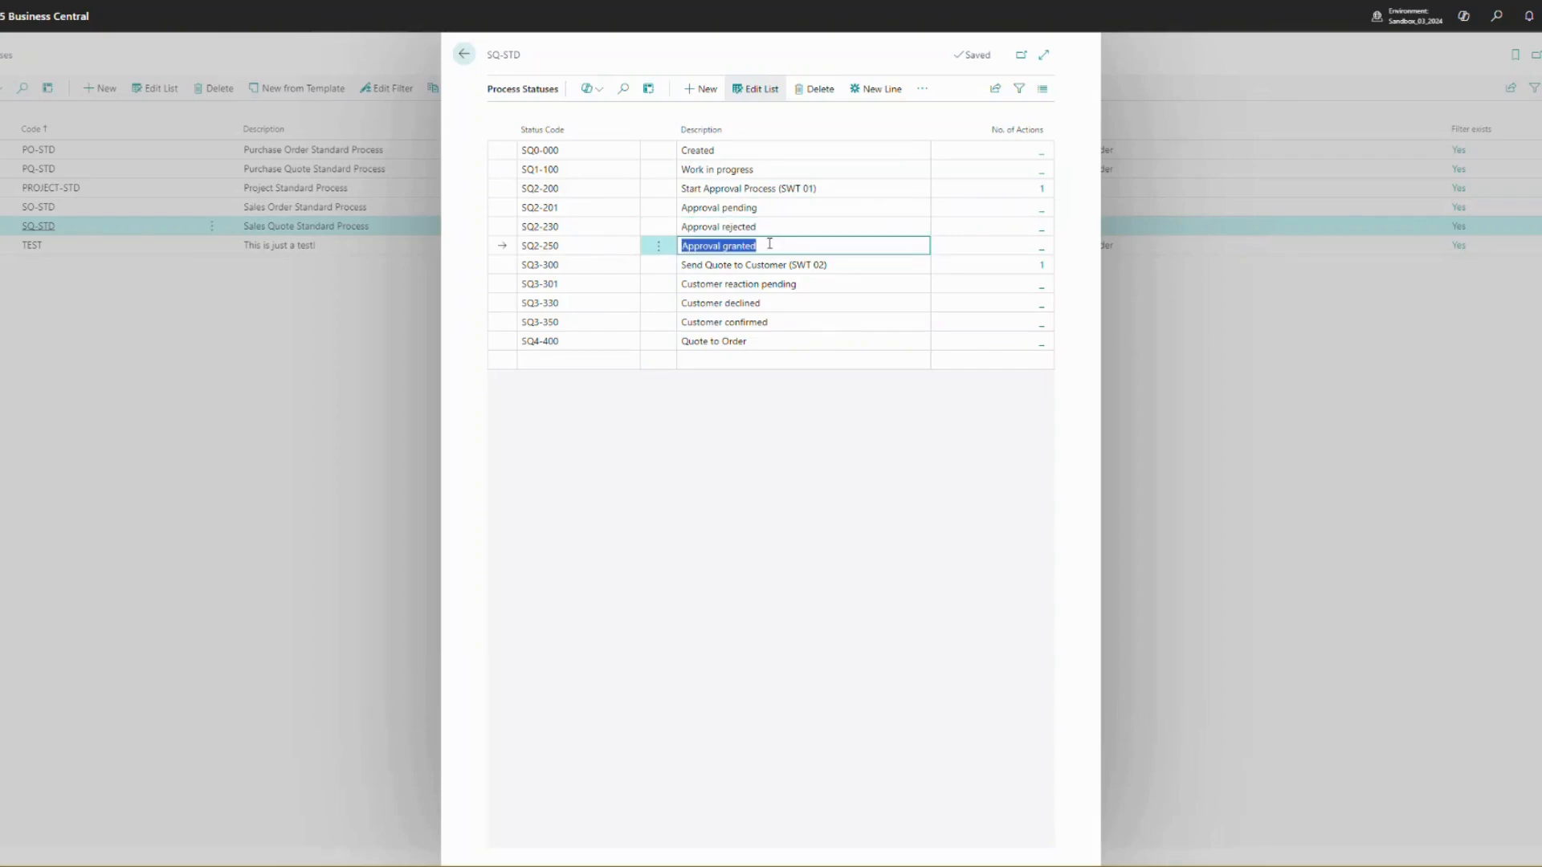
Examine the remaining statuses, from Send Quote to Customer (SWT 02) through the customer reactions to Quote to Order
click(844, 264)
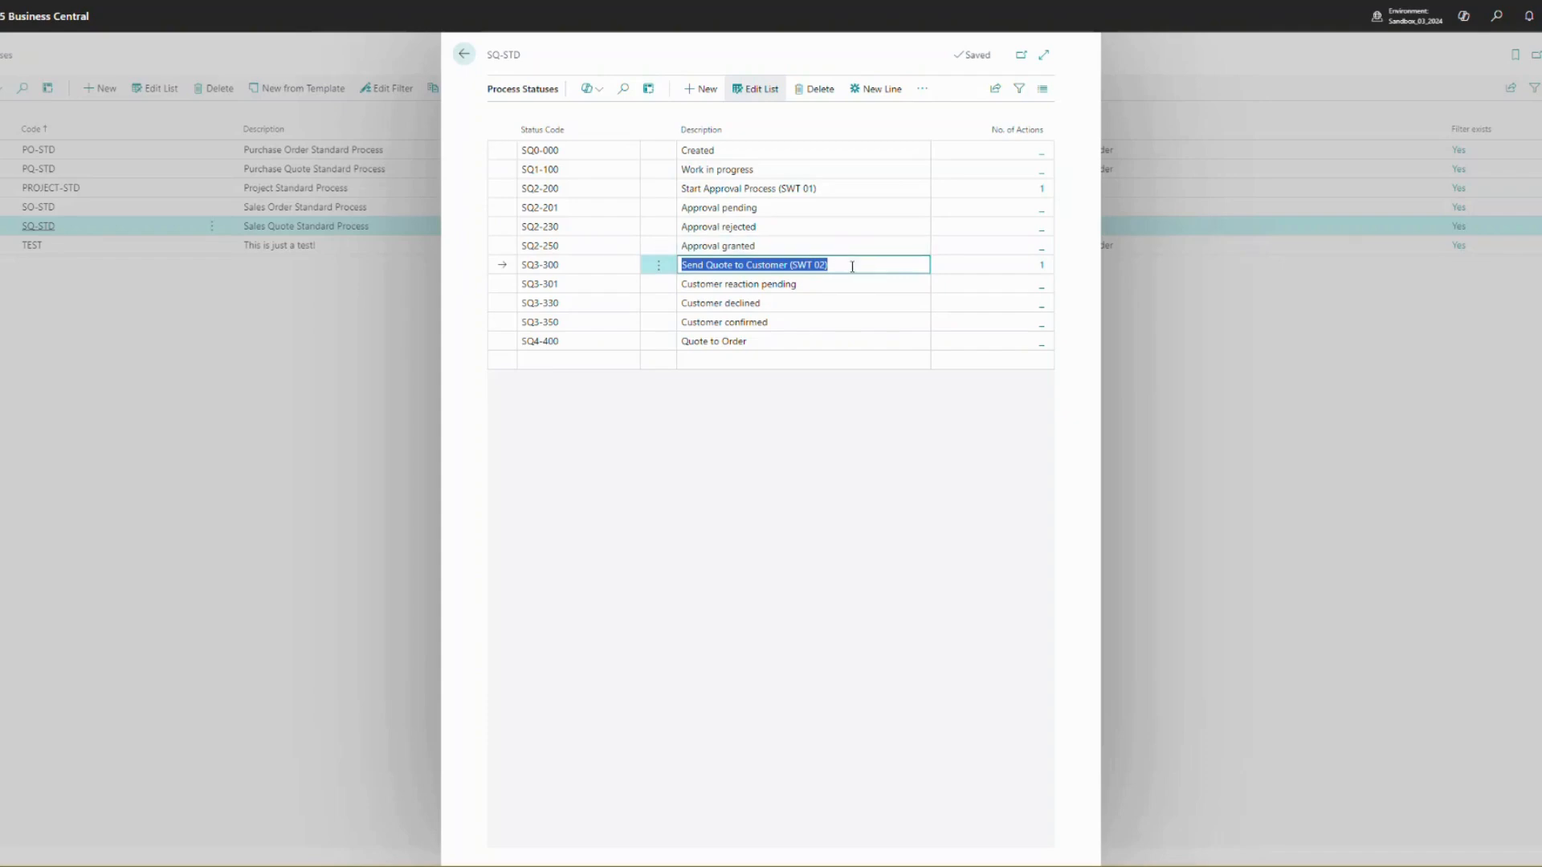
click(864, 266)
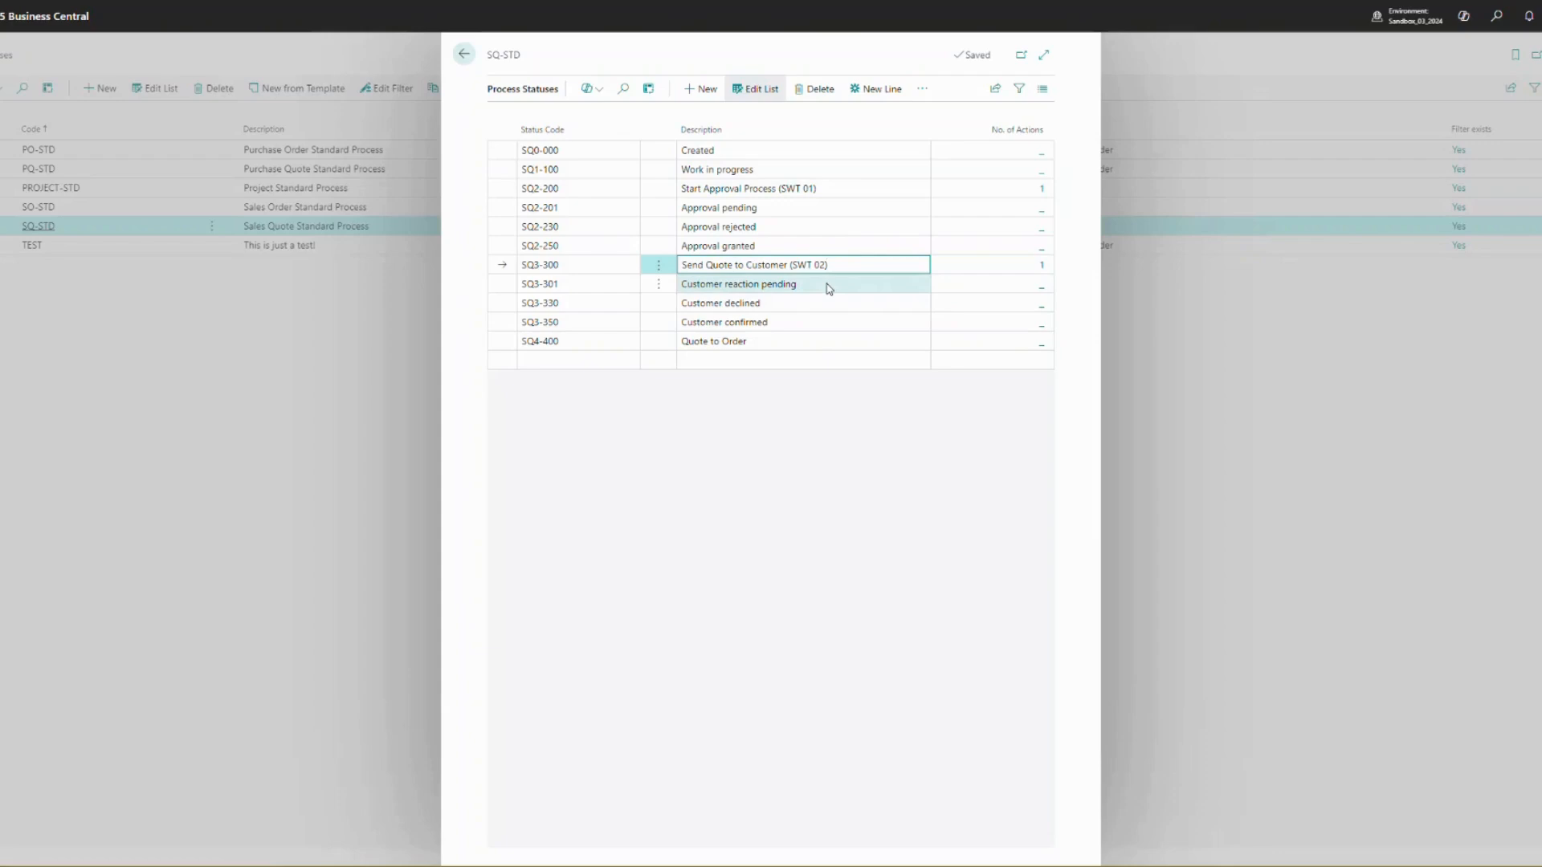
click(827, 286)
click(786, 303)
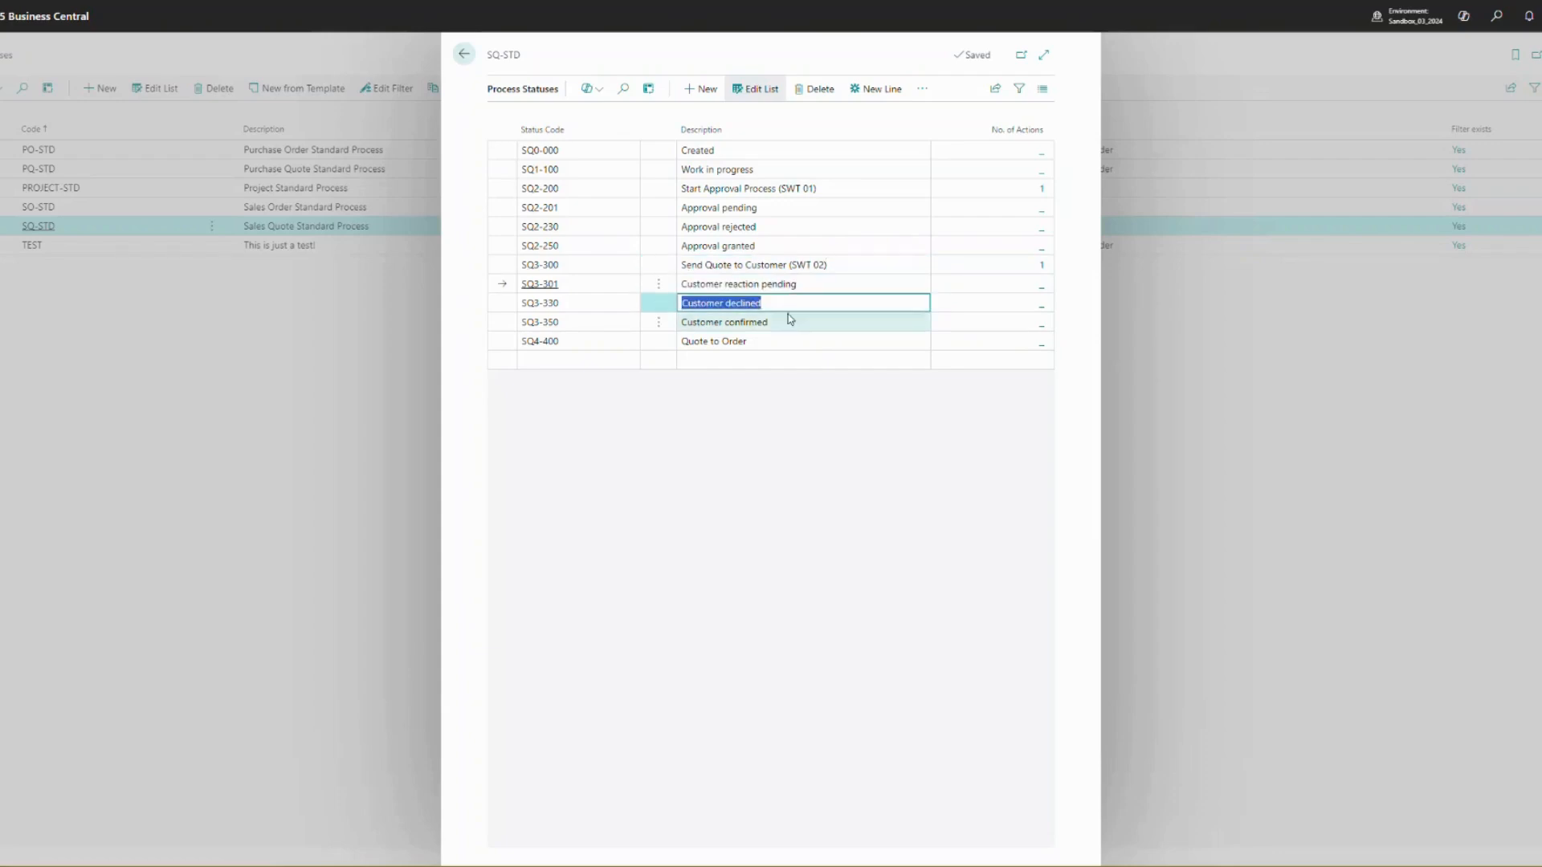
click(789, 322)
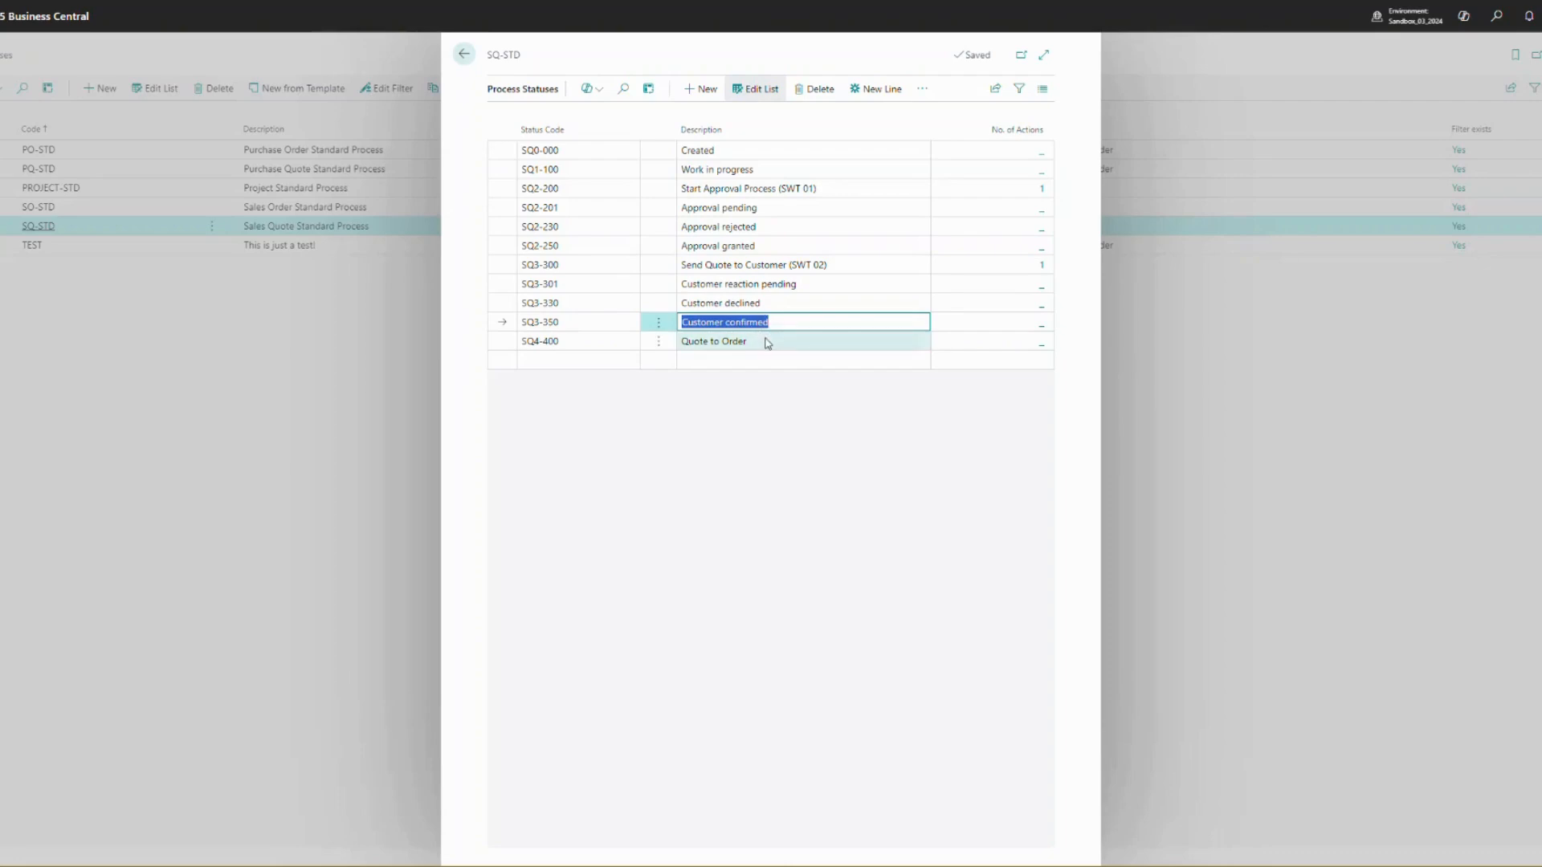
click(770, 342)
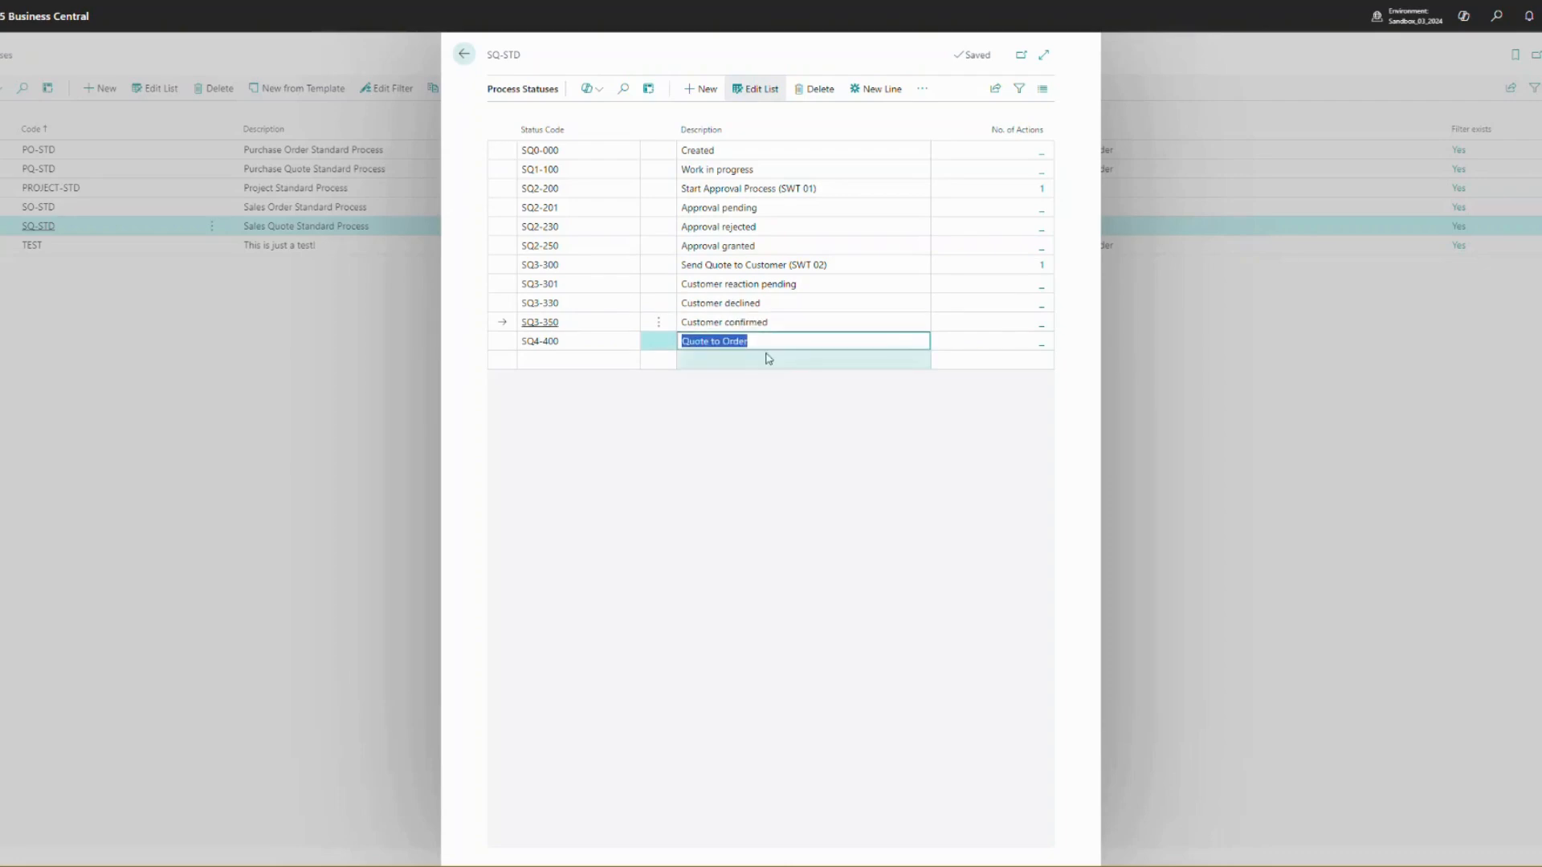
click(781, 402)
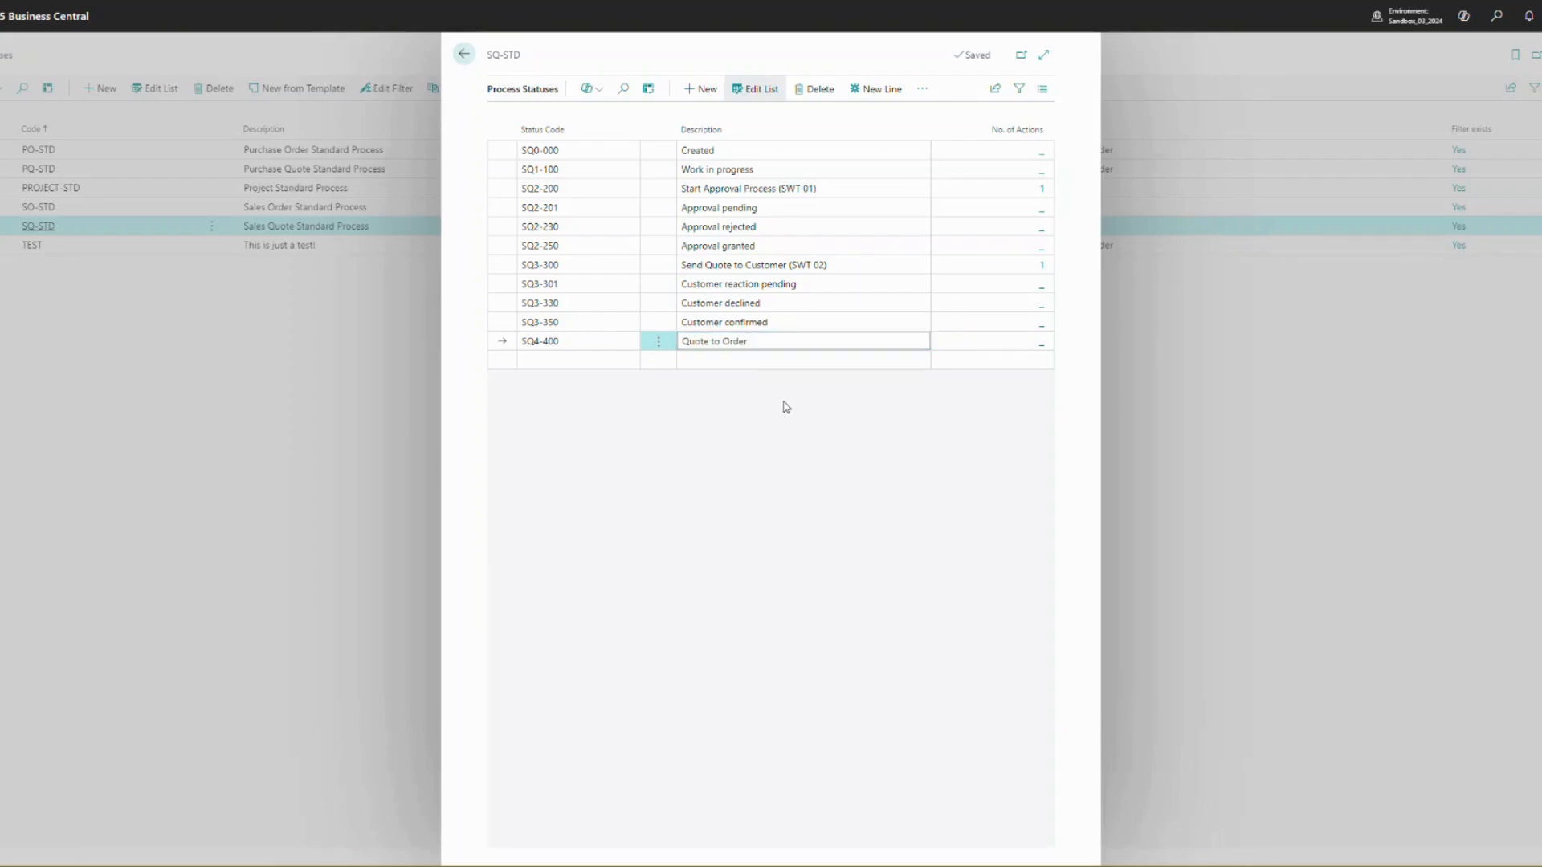
Create a status with code TEST-5 and description "example" and add it as a new line of the SQ-STD process
click(630, 363)
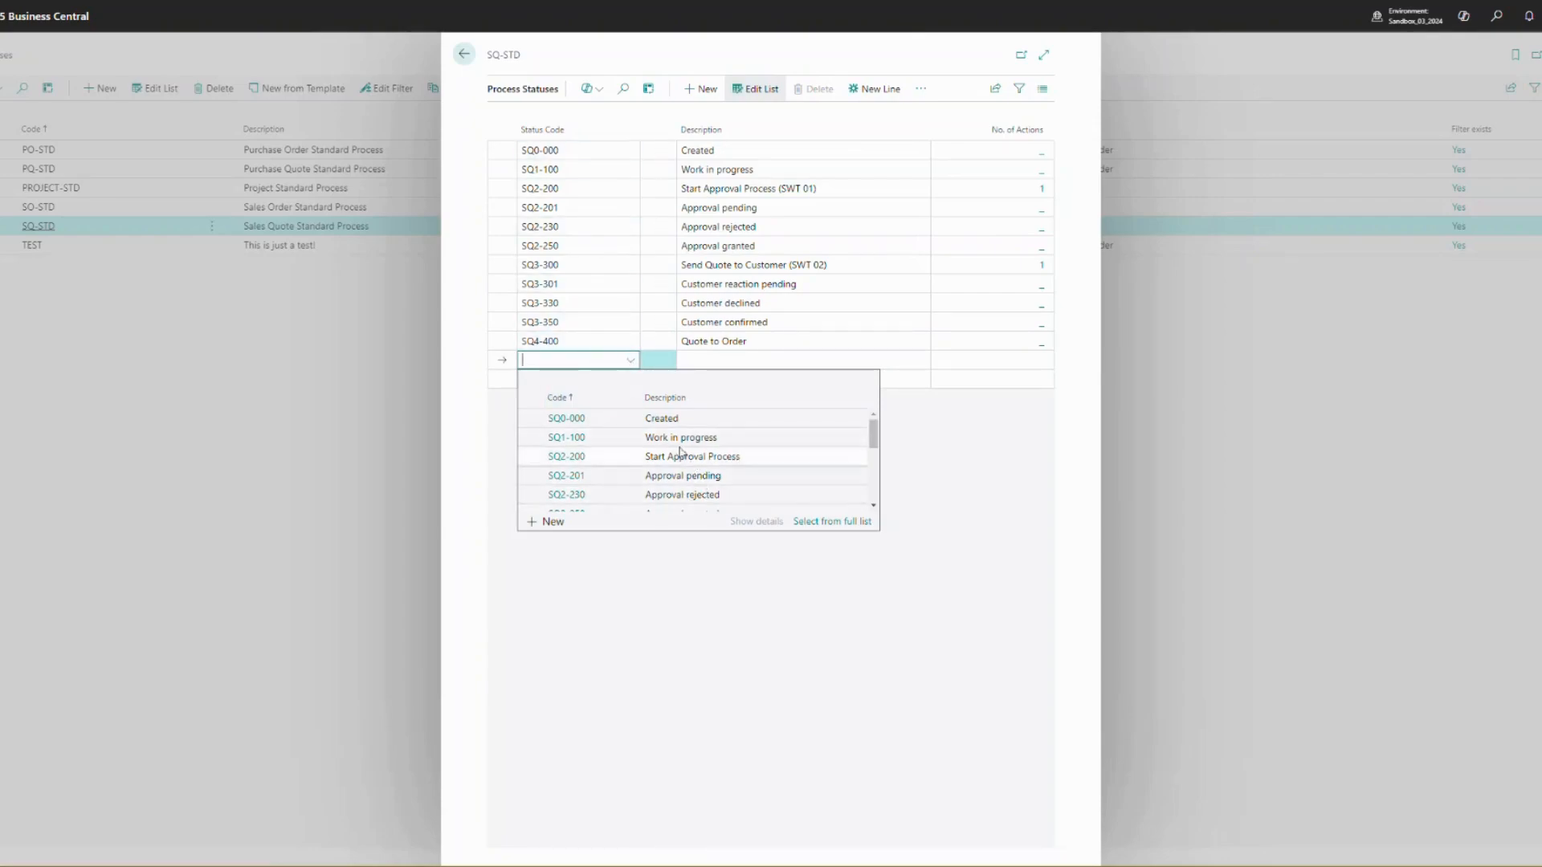
scroll(875, 451, down, 1)
drag(875, 451, 879, 498)
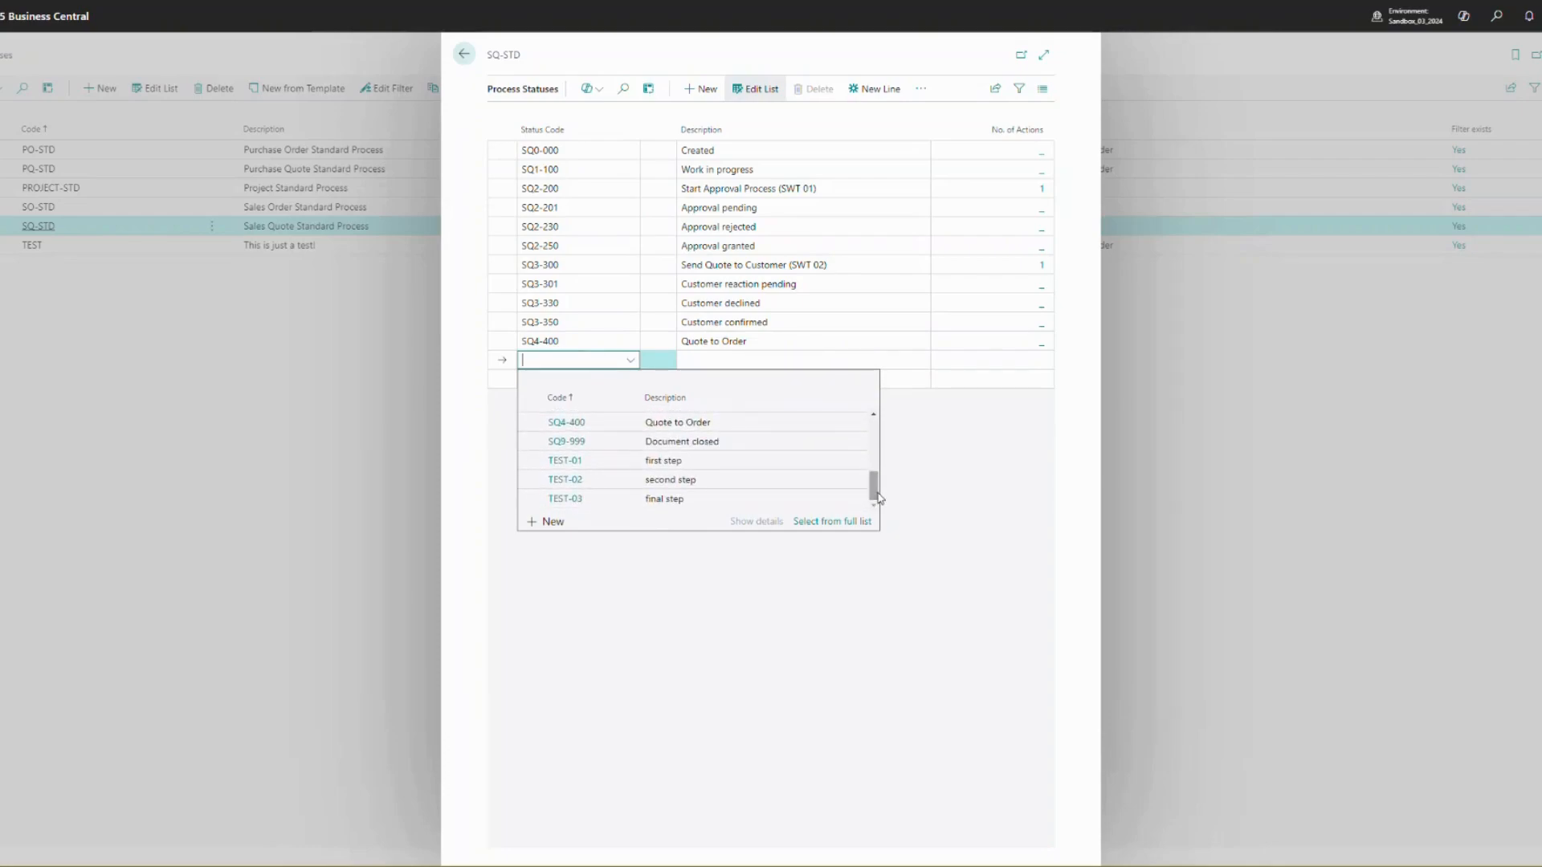
click(550, 523)
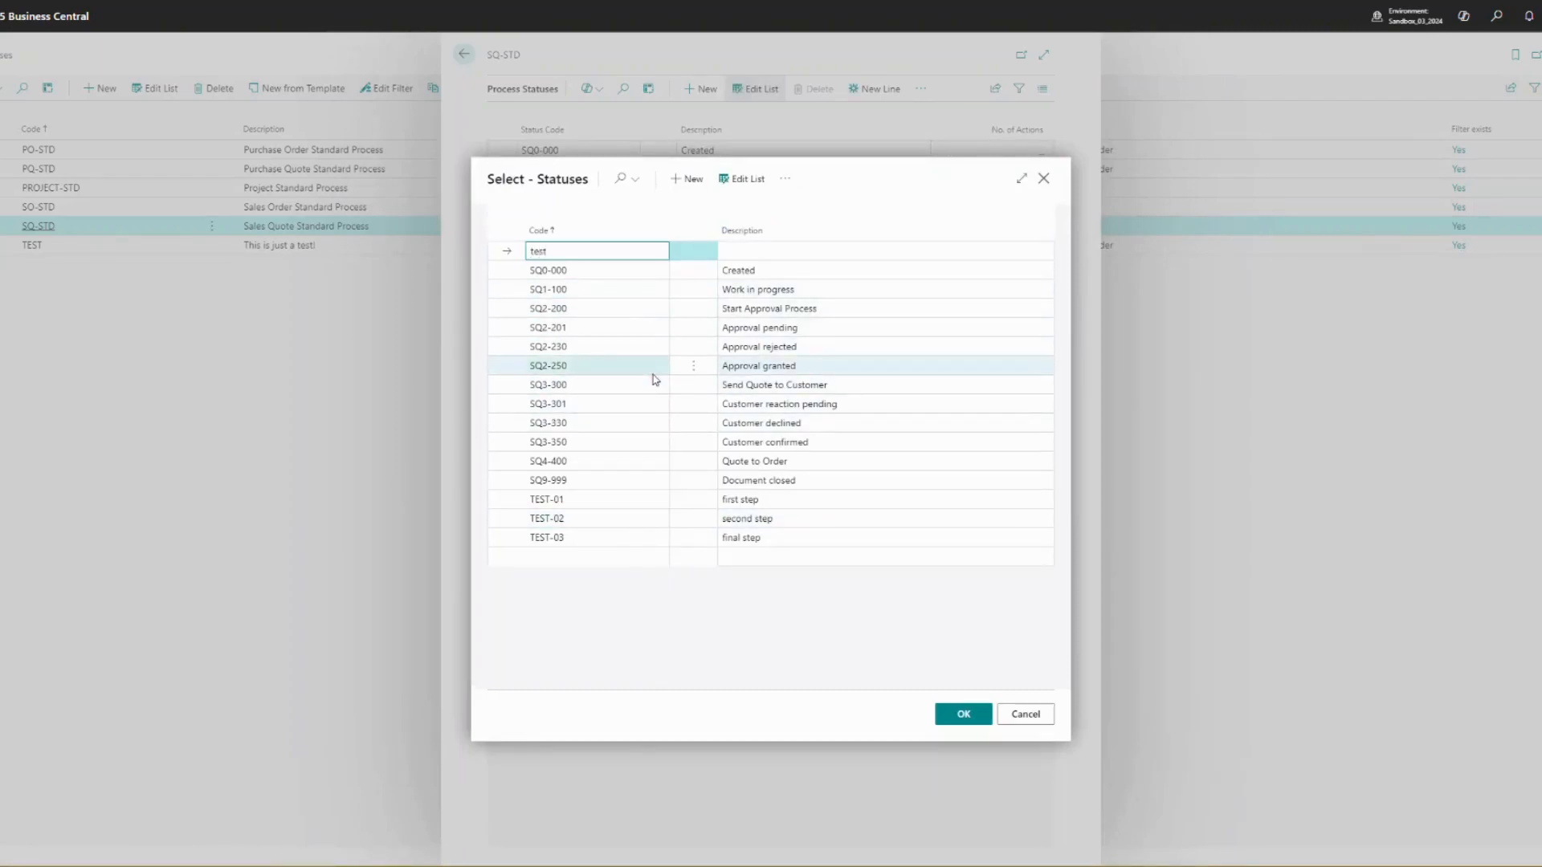
text(test-5)
key(Tab)
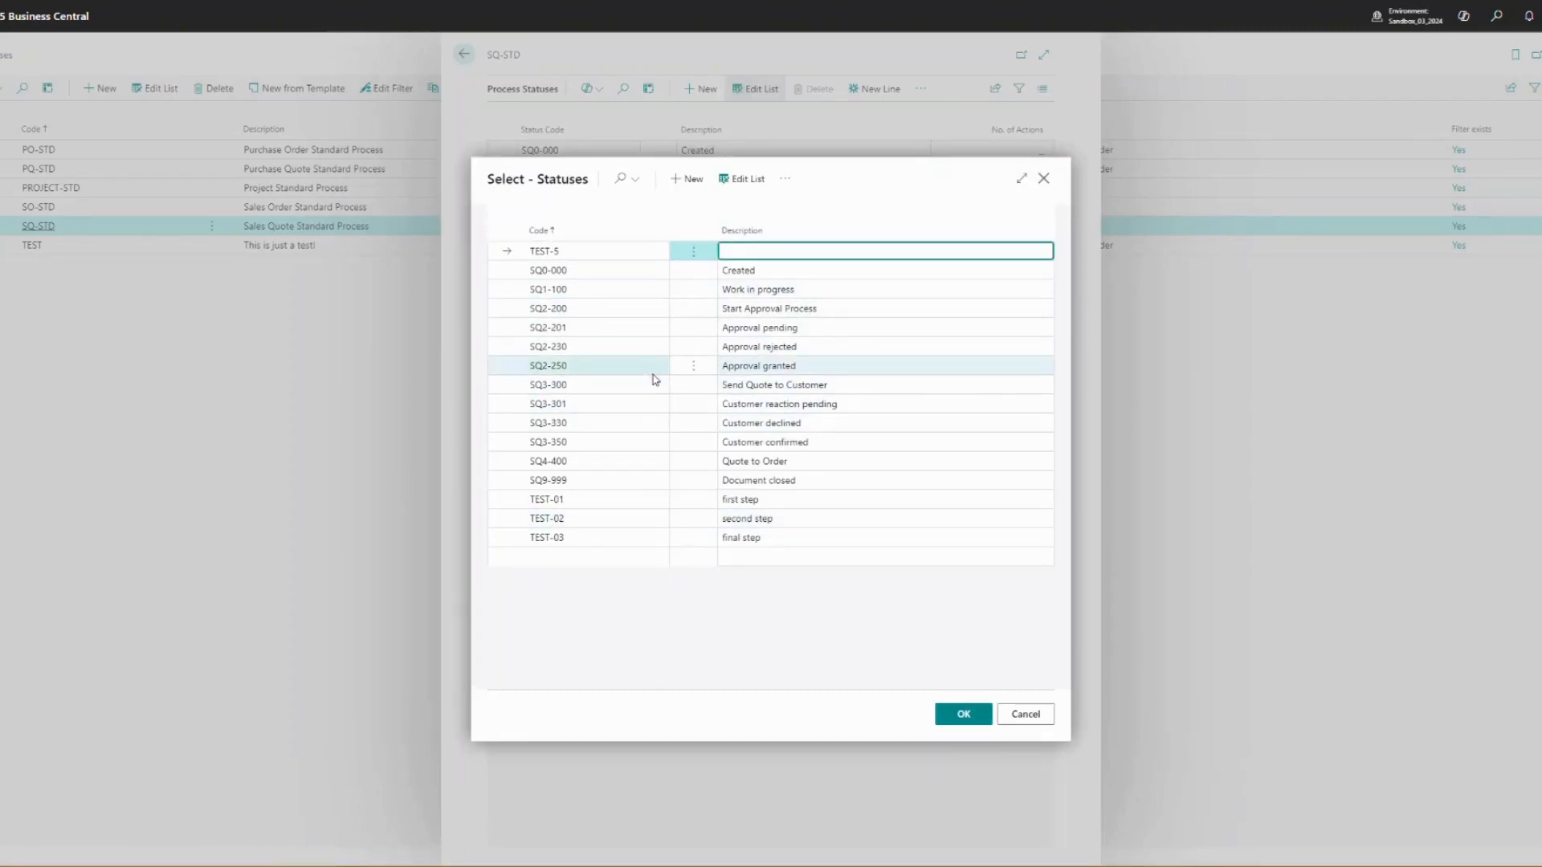
text(example)
key(Return)
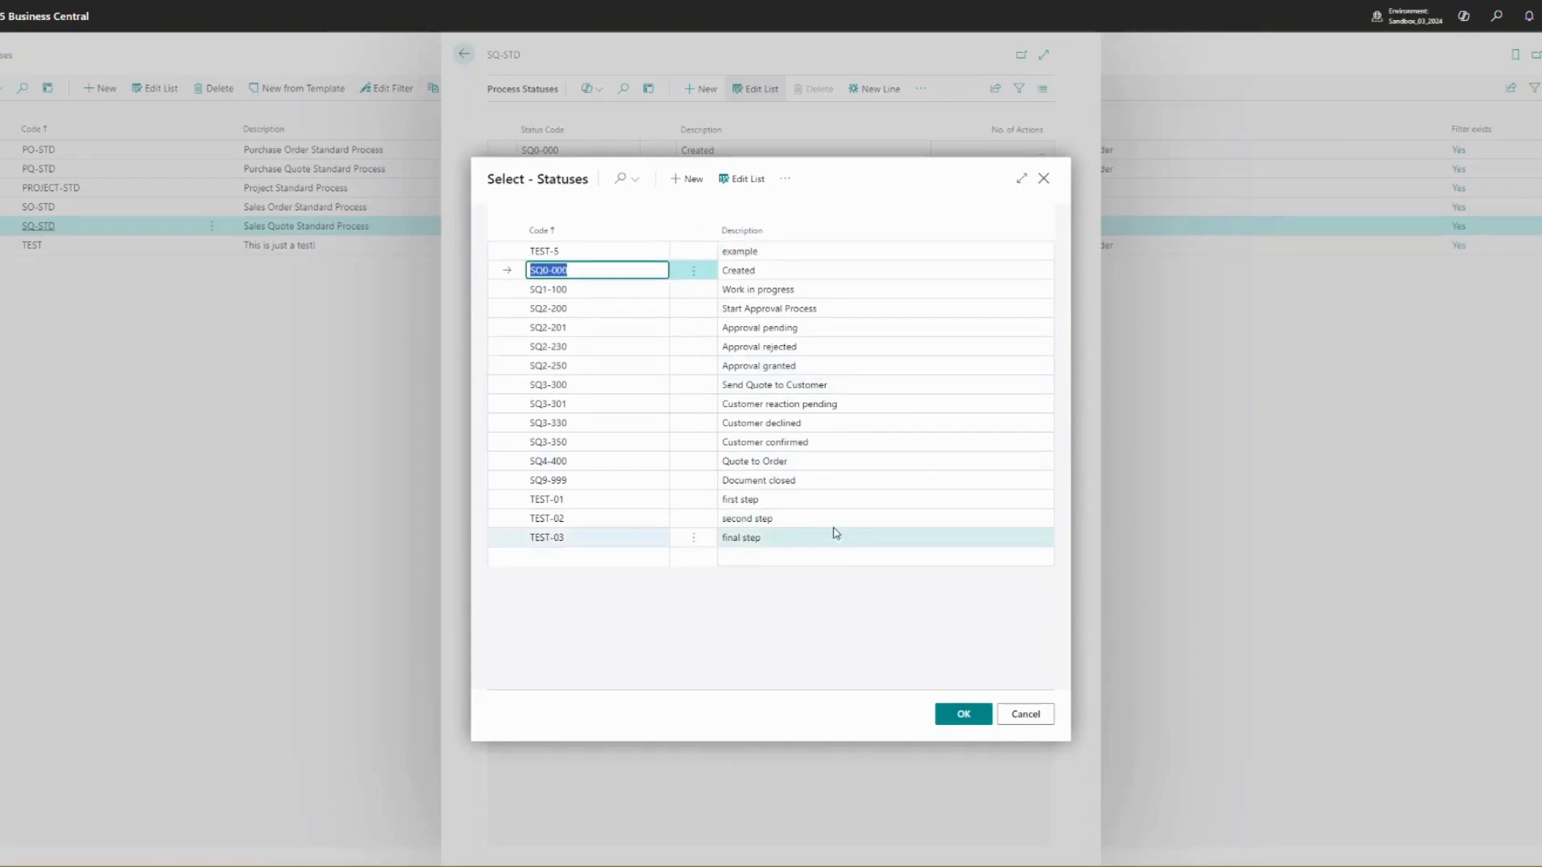
click(963, 714)
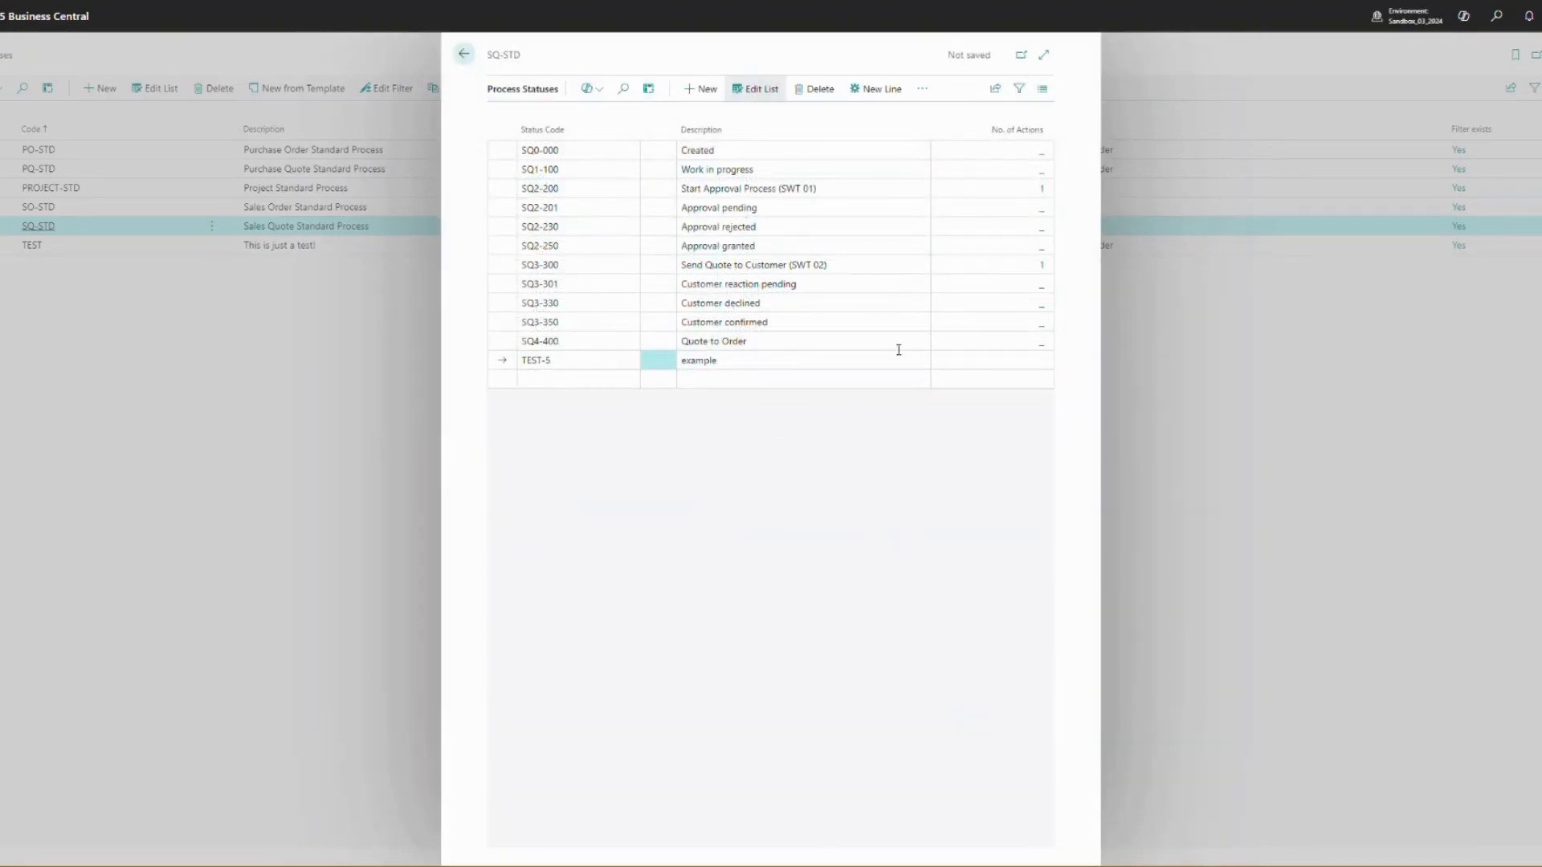
Delete the TEST-5 line from the SQ-STD process statuses and return to the Trey Research sales quote
click(697, 361)
click(813, 89)
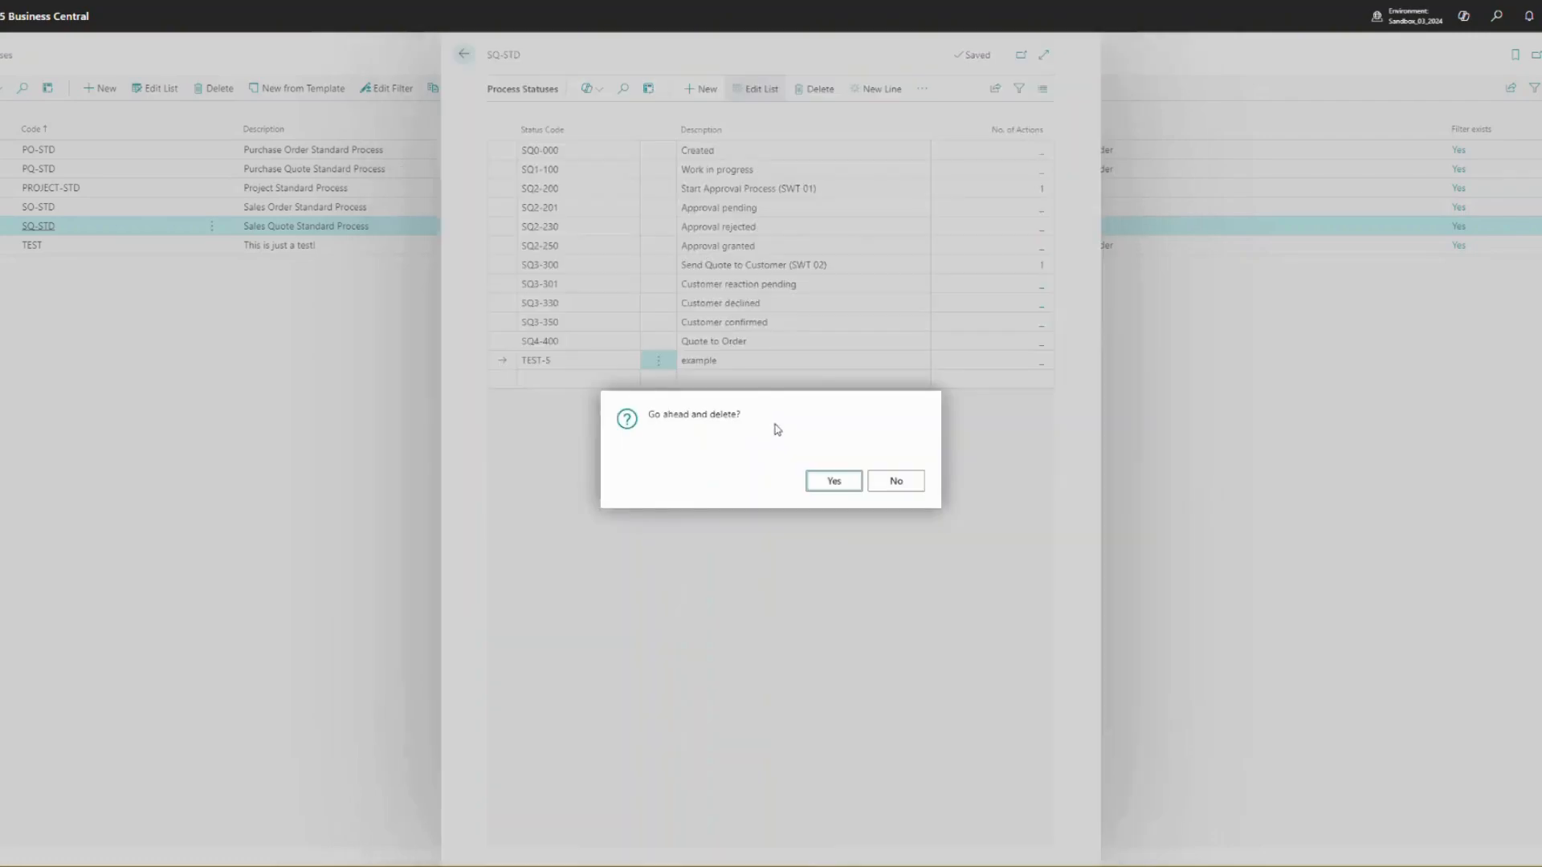
click(835, 481)
key(Escape)
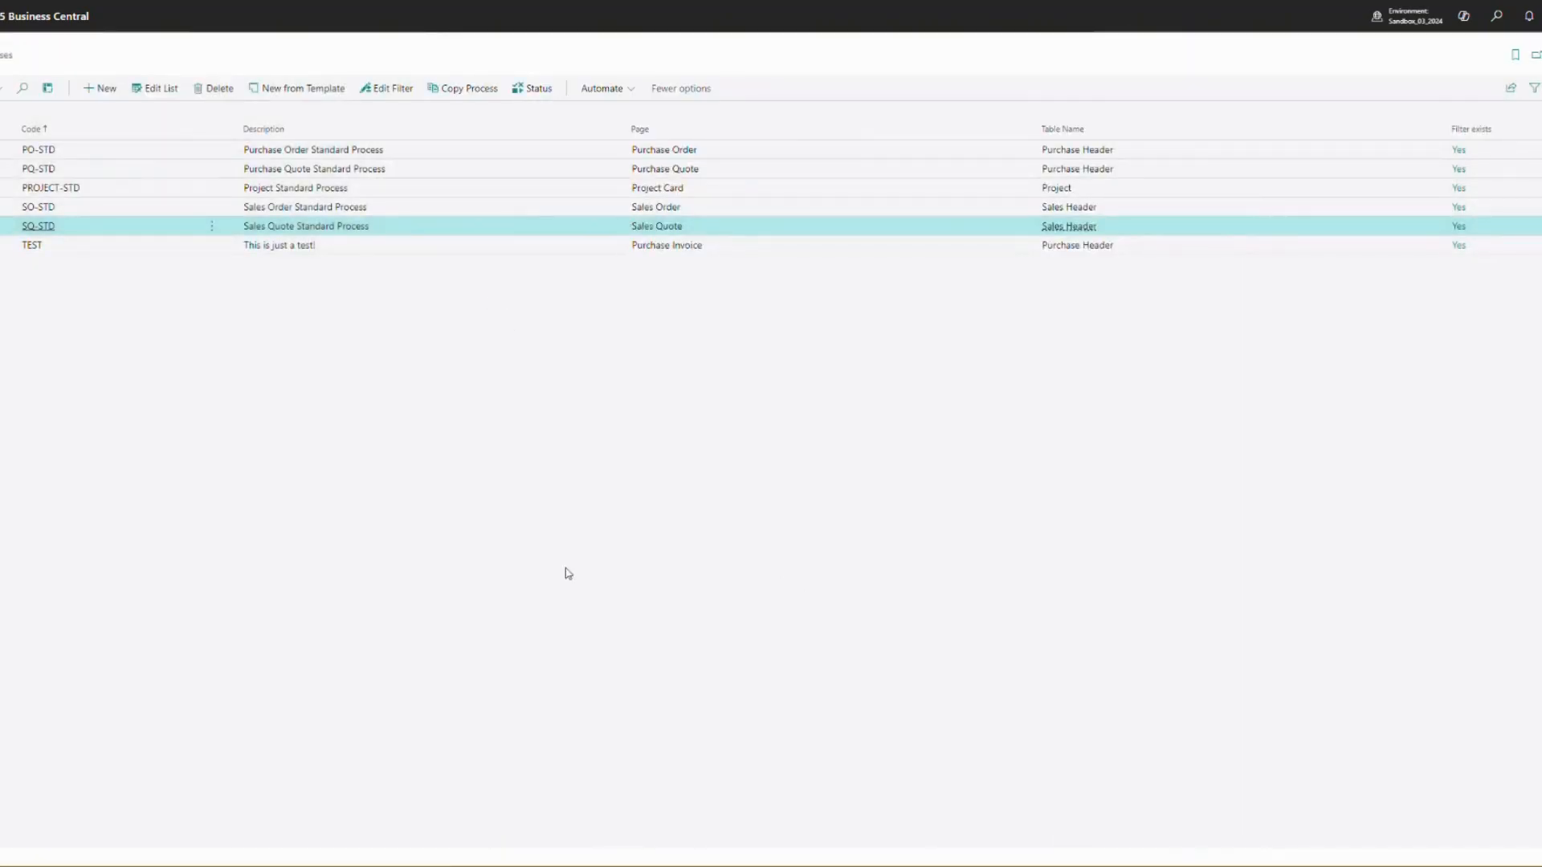
key(Escape)
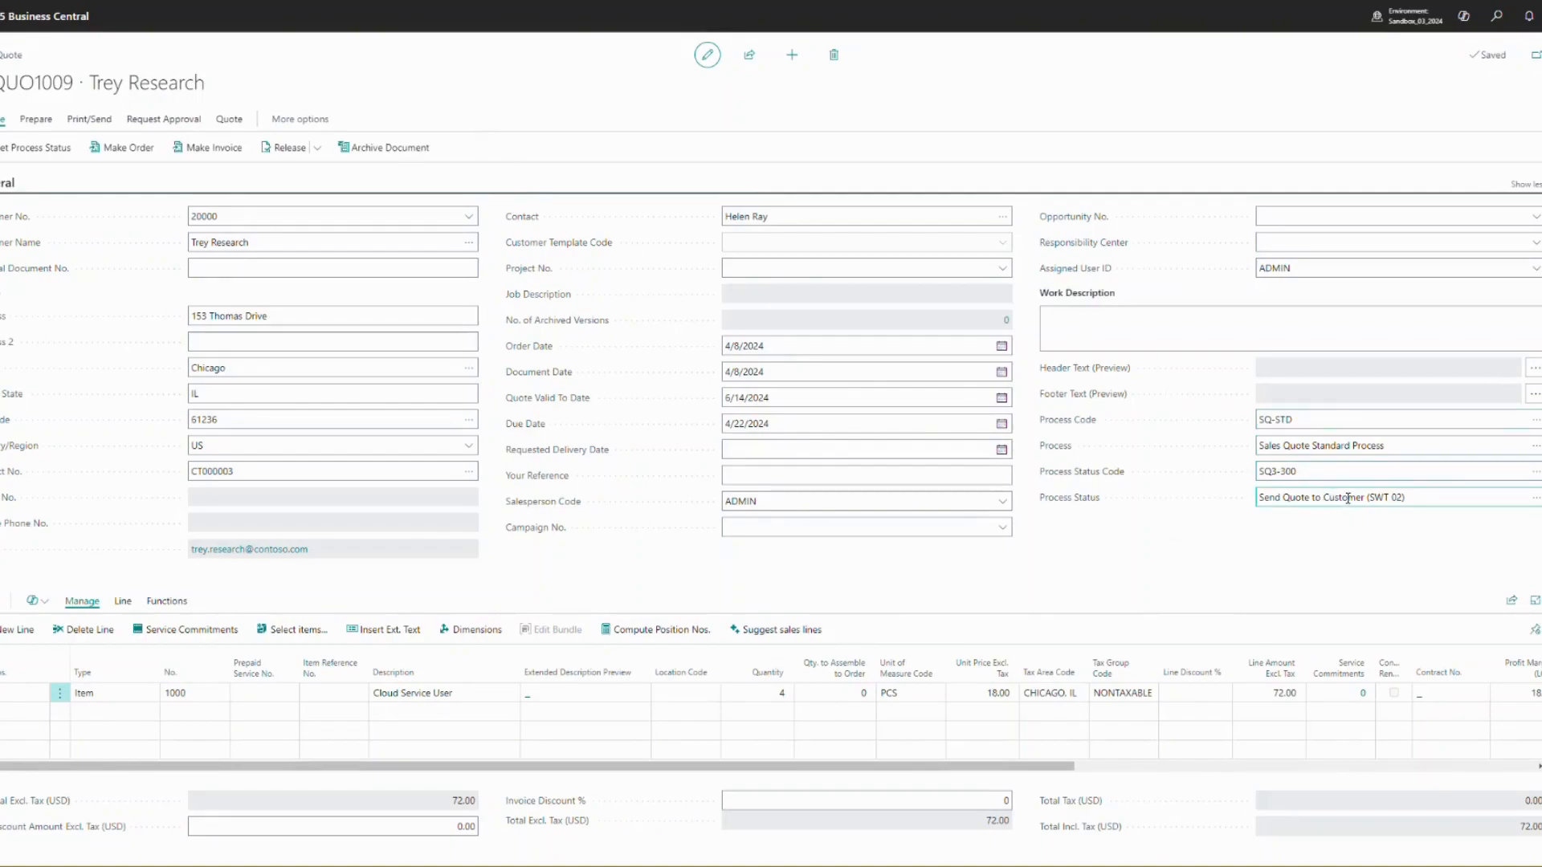
Set the sales quote's process status to Created (SQ0-000)
click(1306, 473)
key(ctrl+a)
click(55, 154)
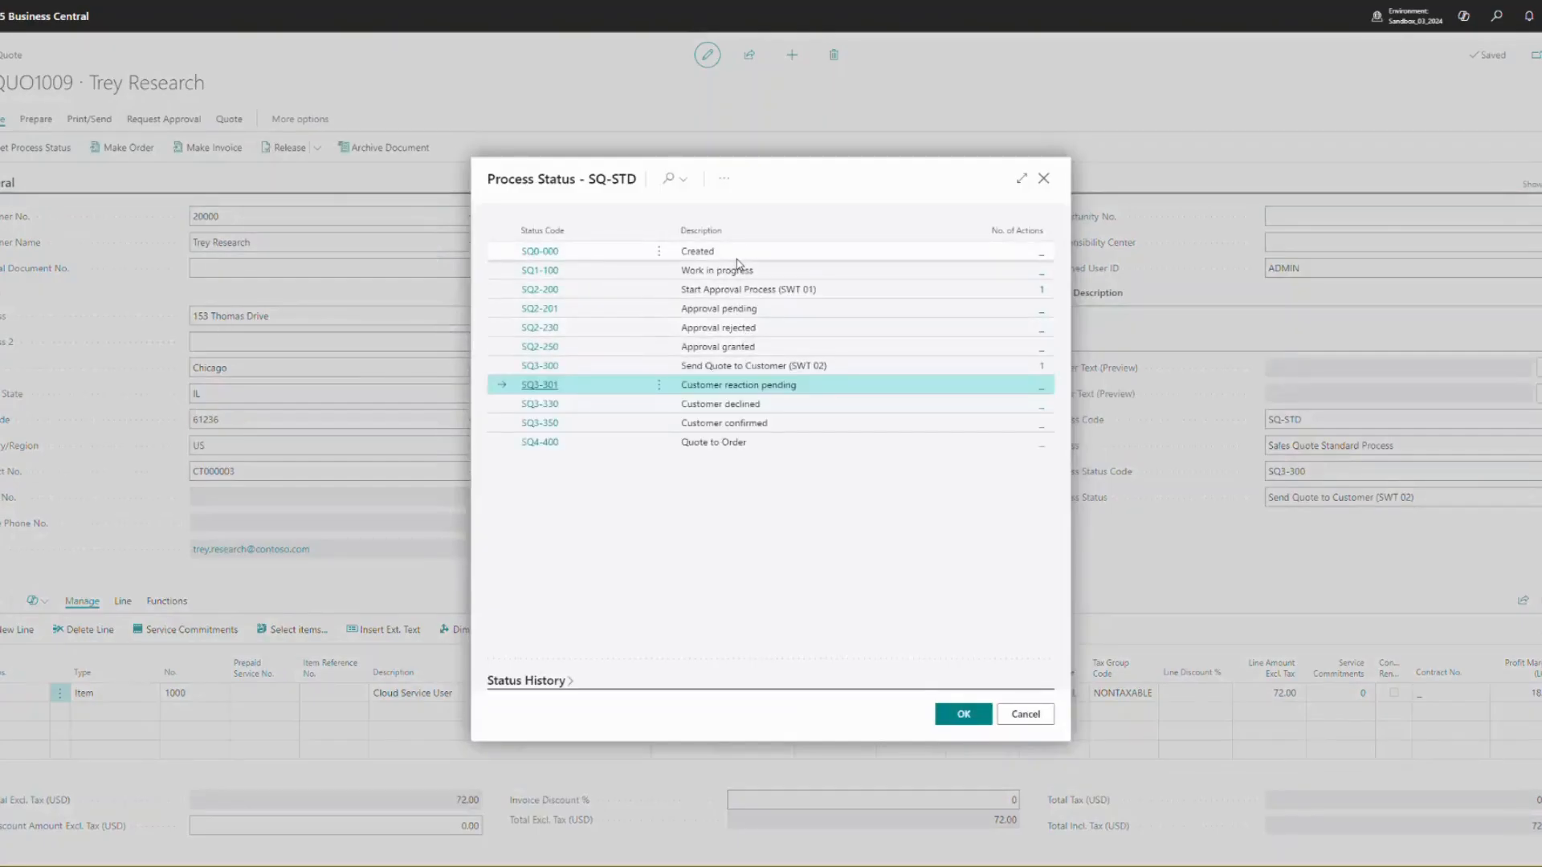
click(707, 251)
click(963, 714)
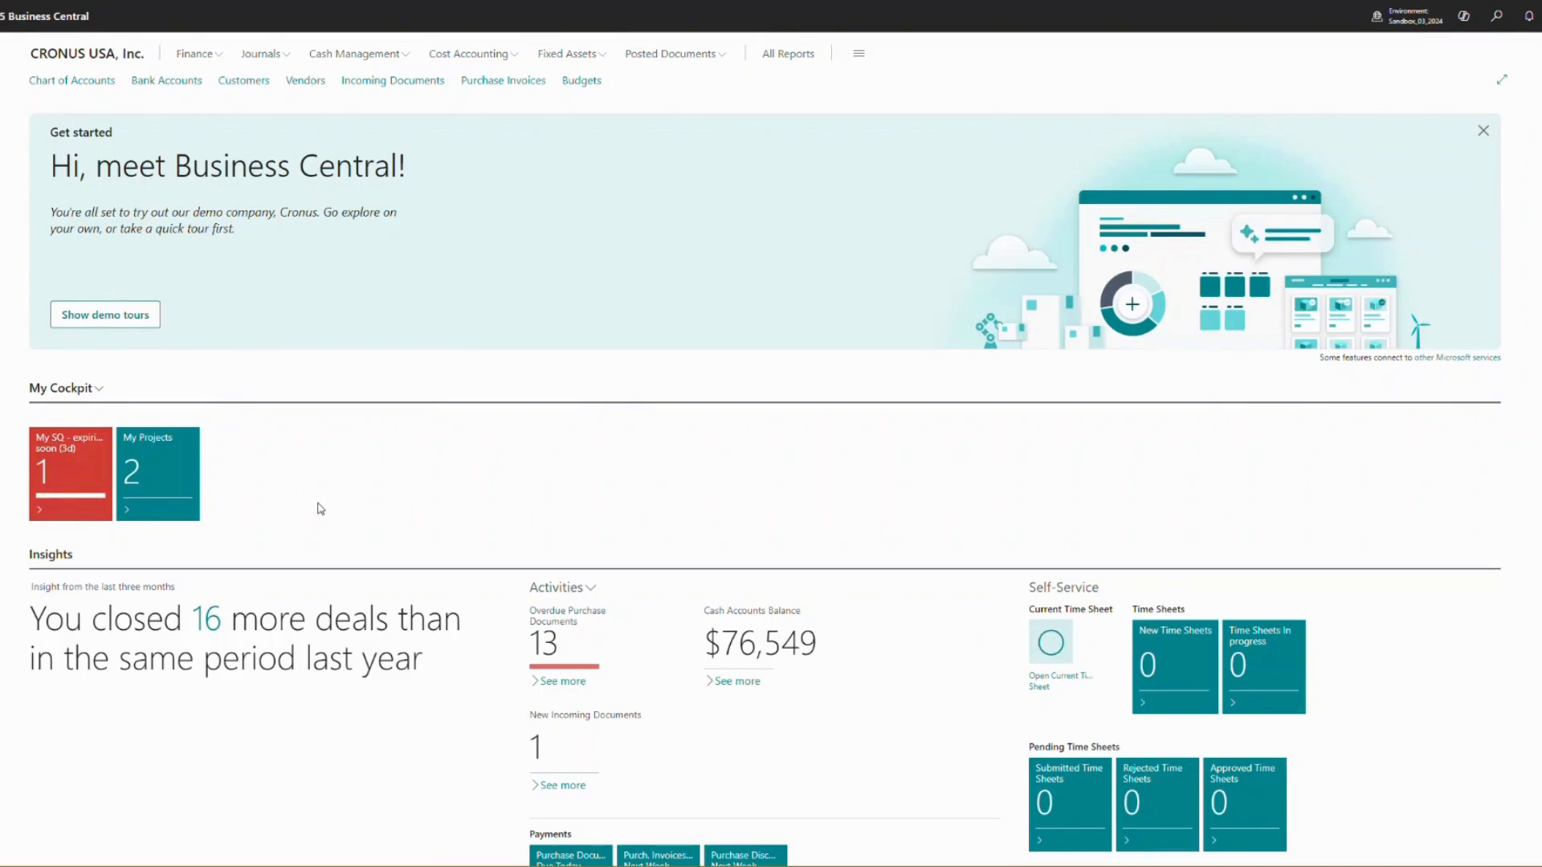
Open the My Cockpit filter list for editing and add a new line with the Sales Quotes preset
click(99, 389)
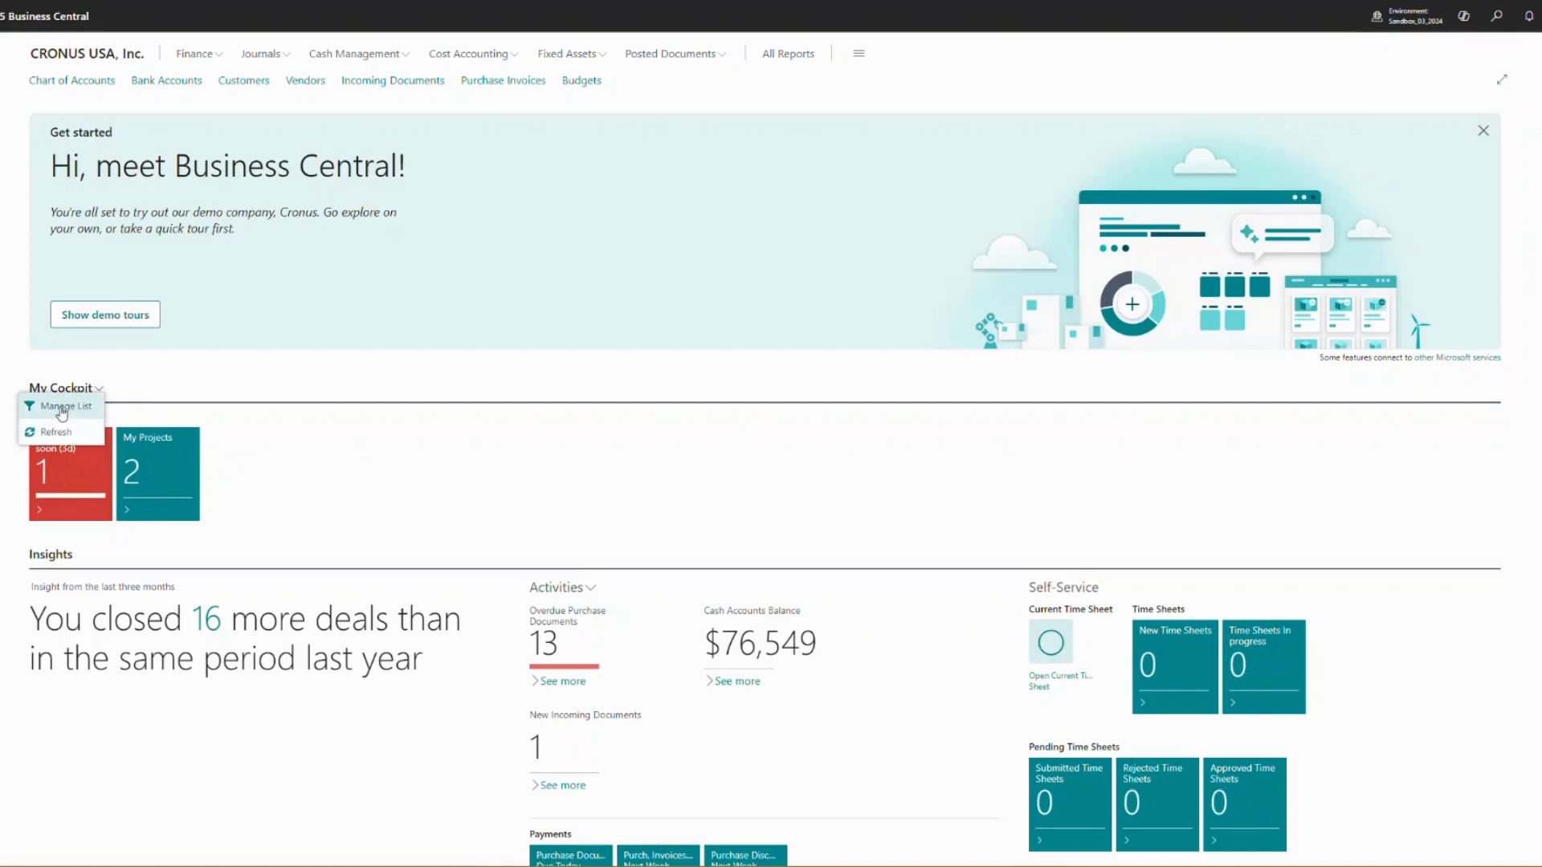
click(55, 407)
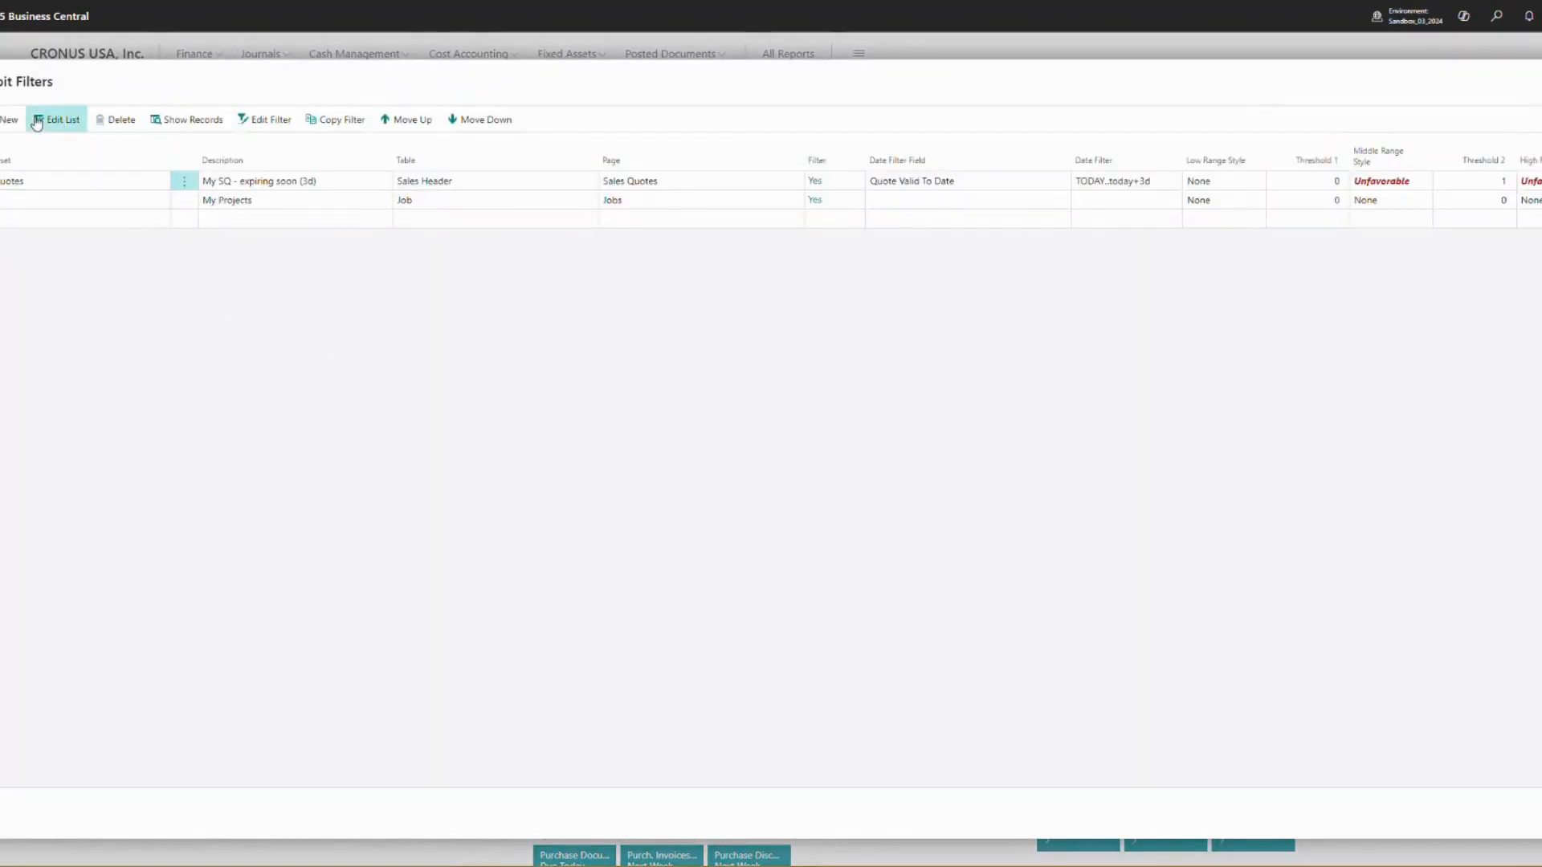
click(110, 224)
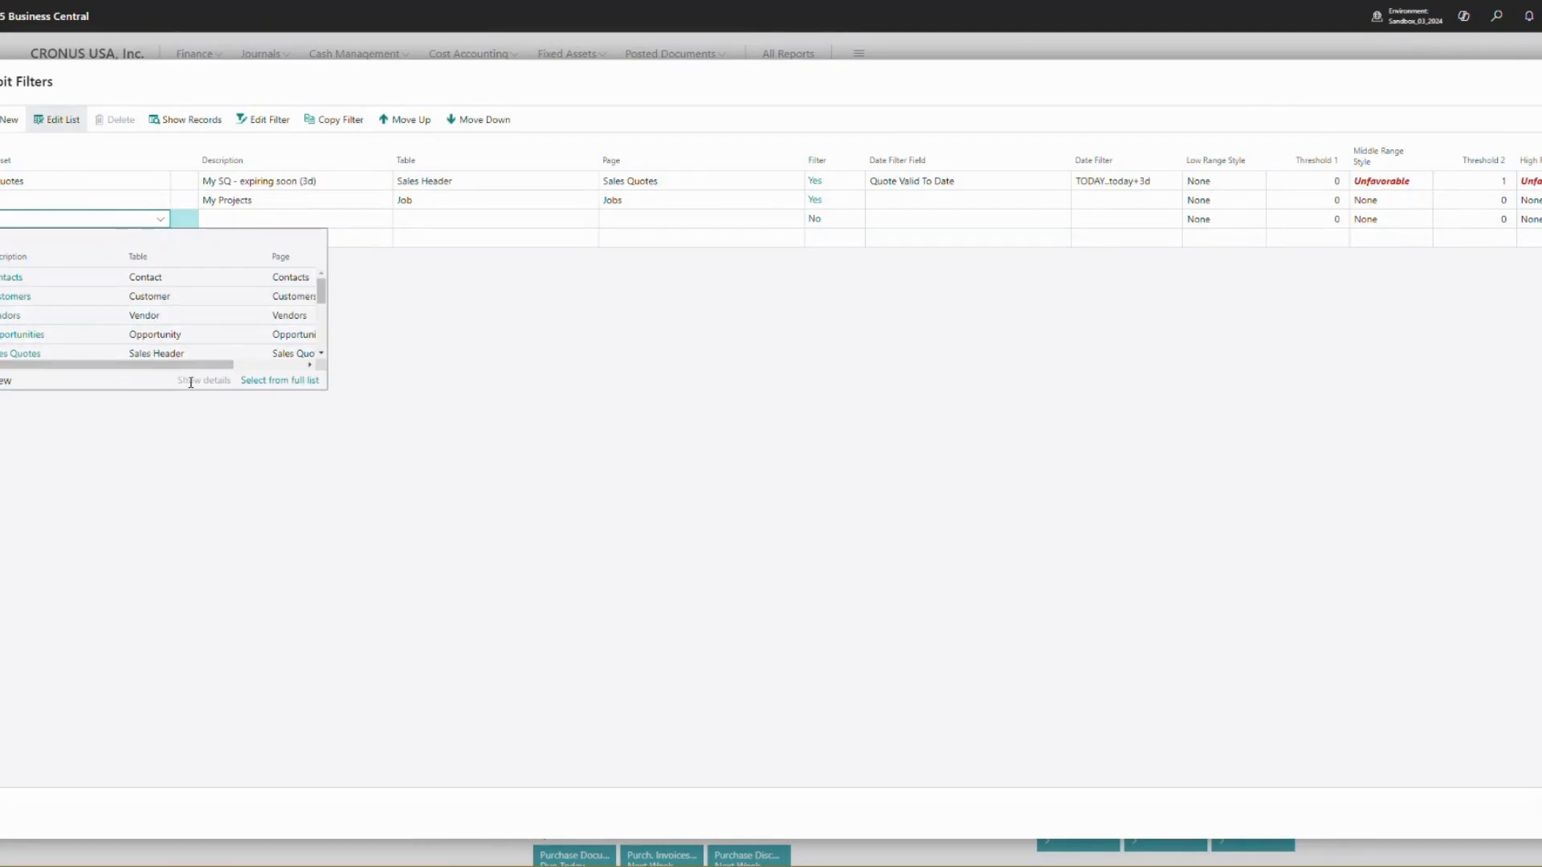
text(sales)
key(Down)
key(Tab)
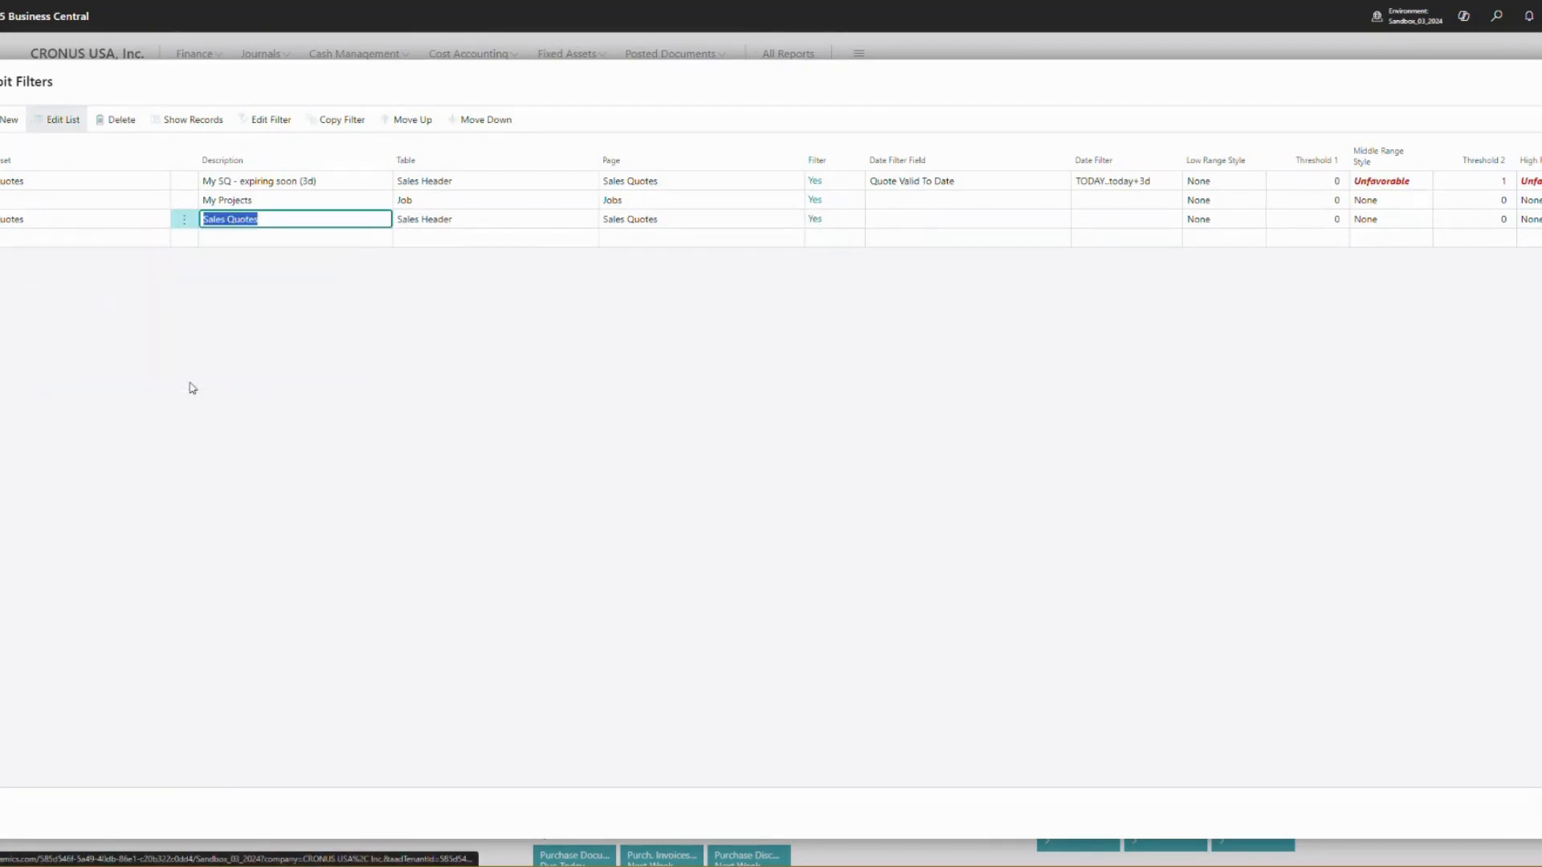
Add three more Sales Quotes lines by copying the preset from the line above
click(90, 250)
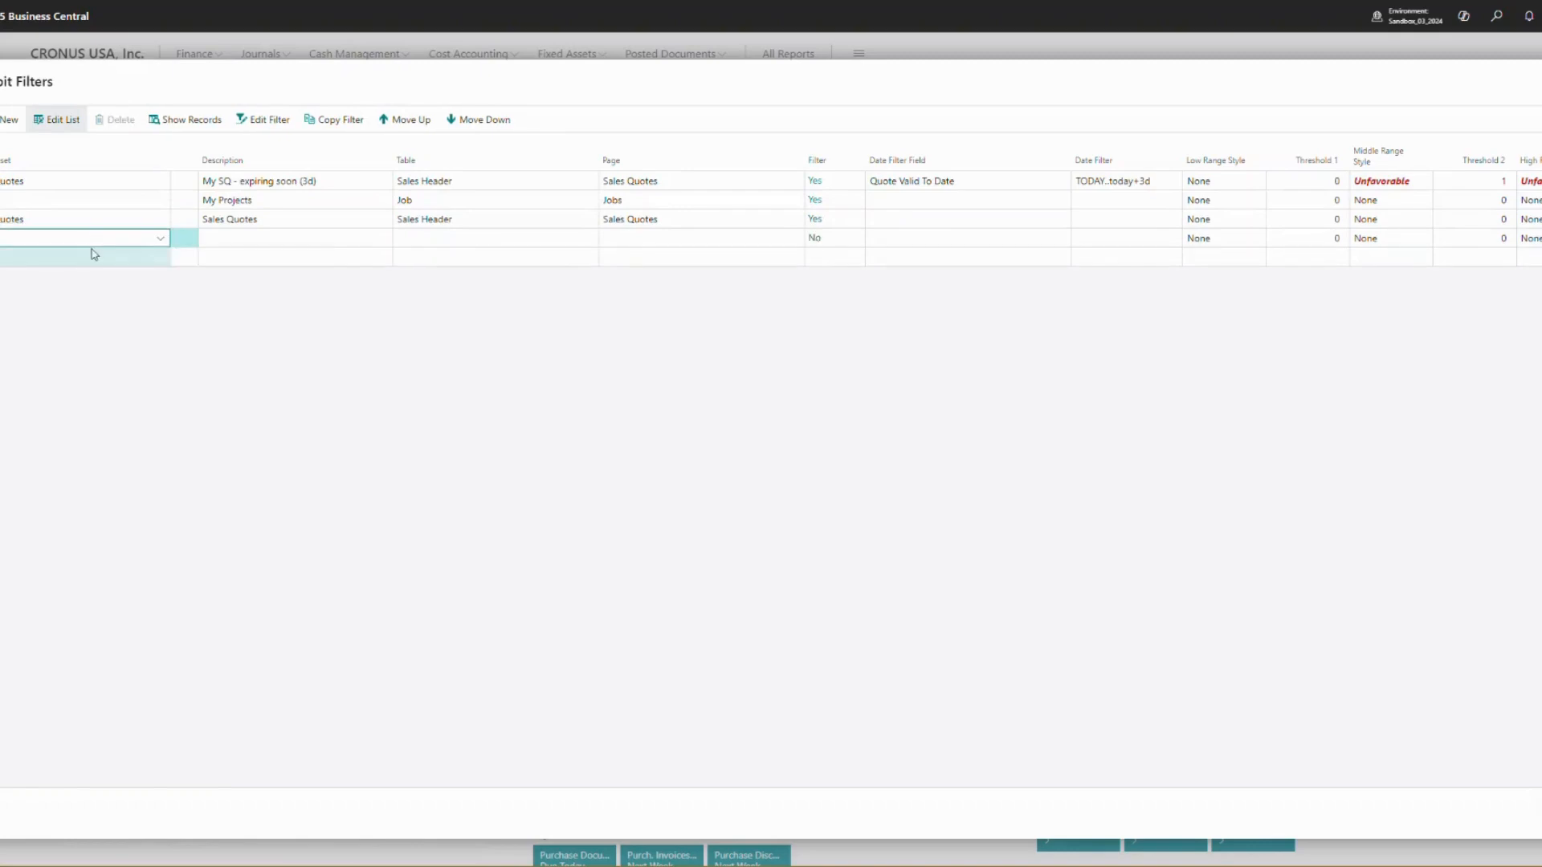
key(F8)
key(Down)
key(F8)
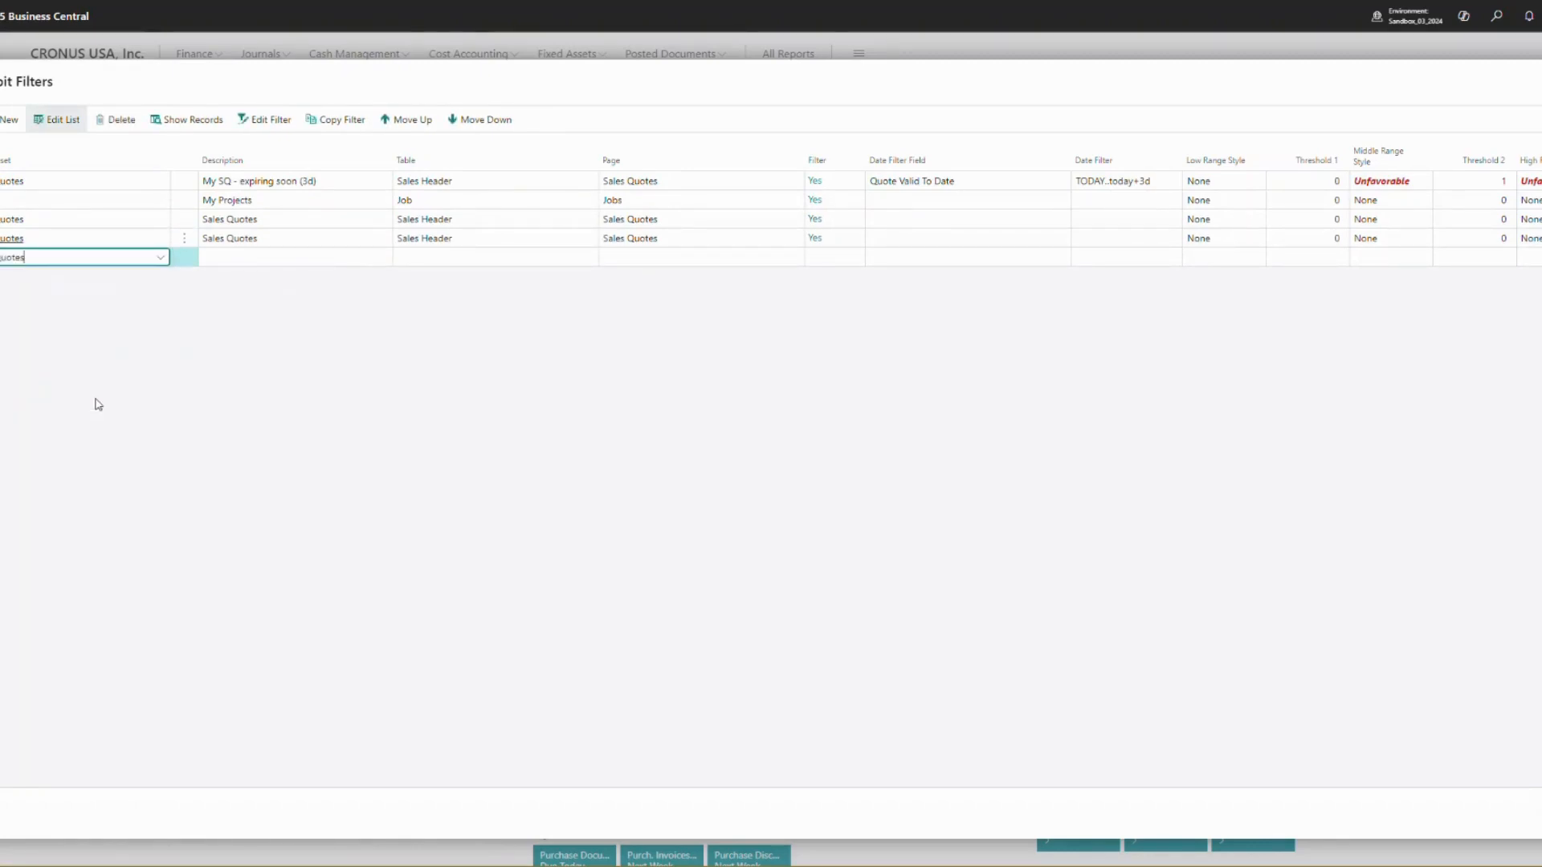
key(Down)
key(F8)
Describe the first two new lines as "My SQ - Work in progress" and "My SQ - Approval pending"
key(Up)
key(Right)
key(Right)
key(Up)
key(Up)
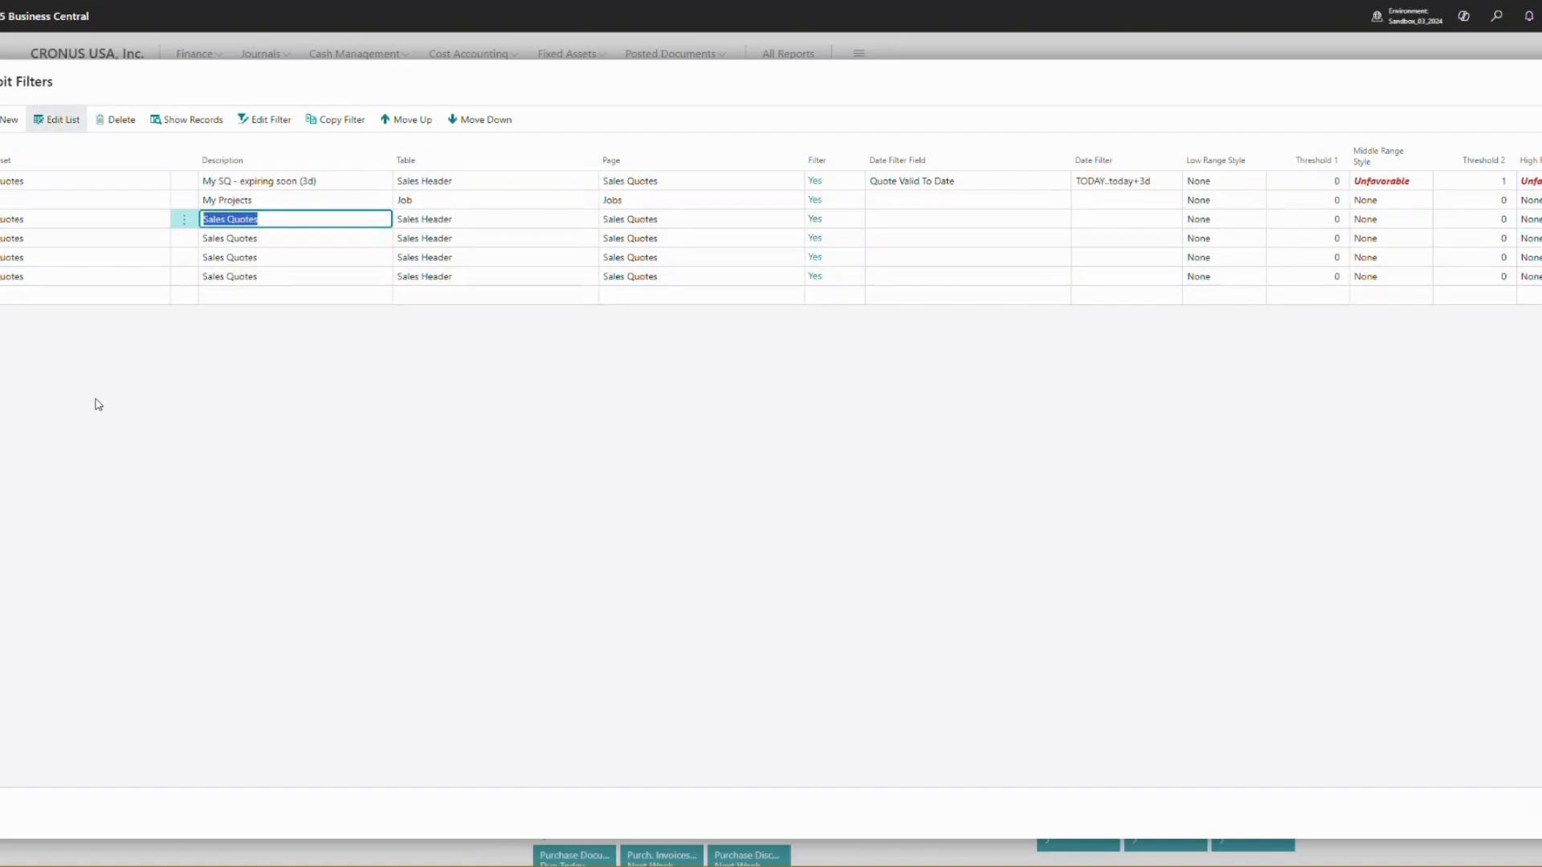
text(My SQ - Work in progress)
key(Down)
text(My )
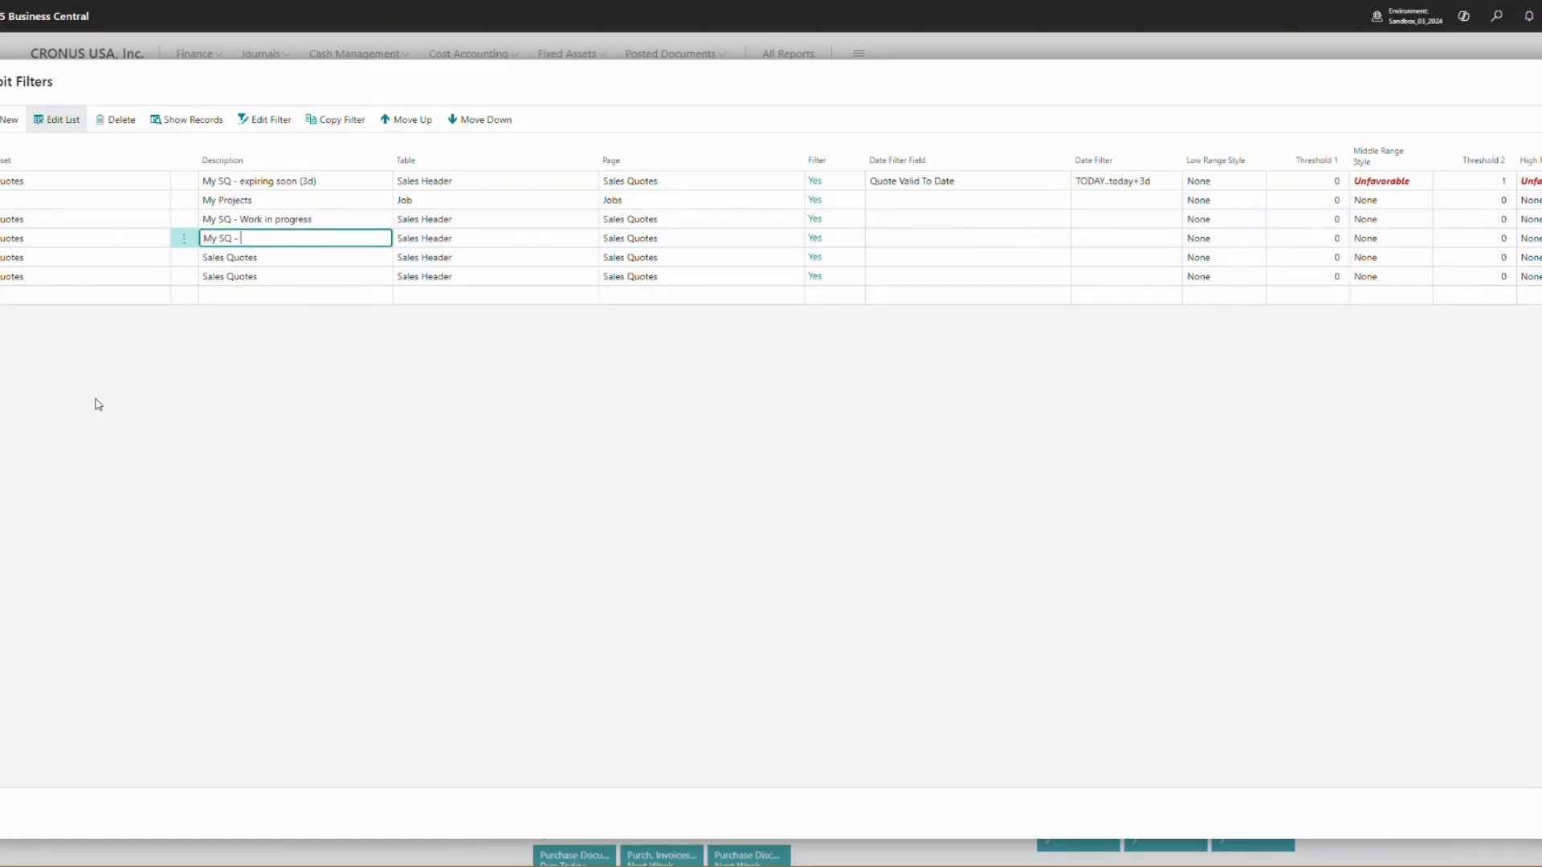
text(SQ - Approval pendin)
key(Tab)
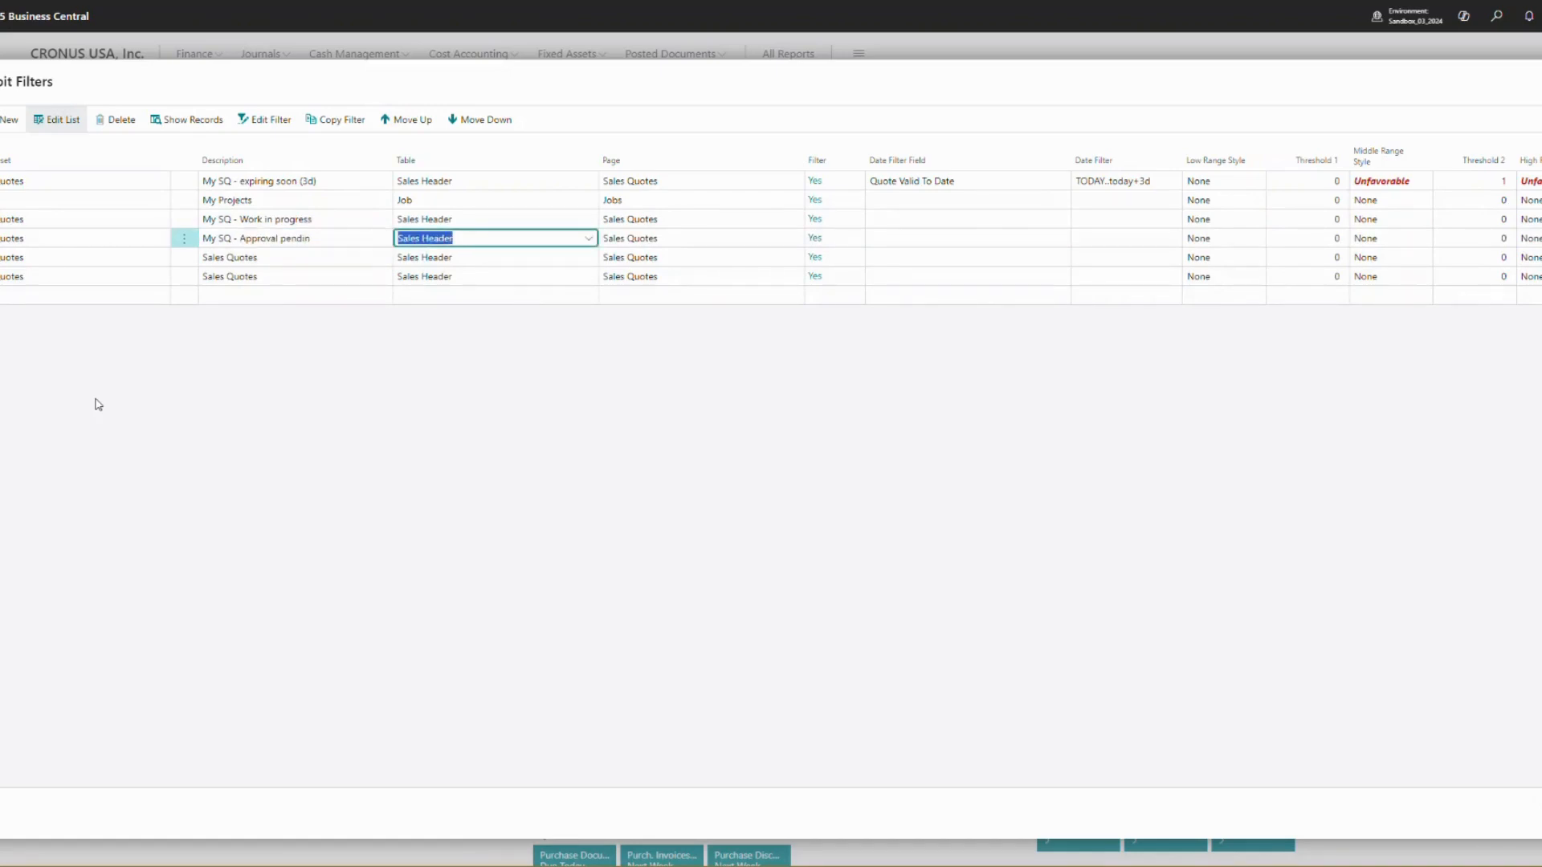
click(330, 236)
click(330, 236)
Describe the remaining two new lines as "My SQ - Approal rejected" and "My SQ - Approval granted"
click(310, 257)
text(My SQ - Approral rejected)
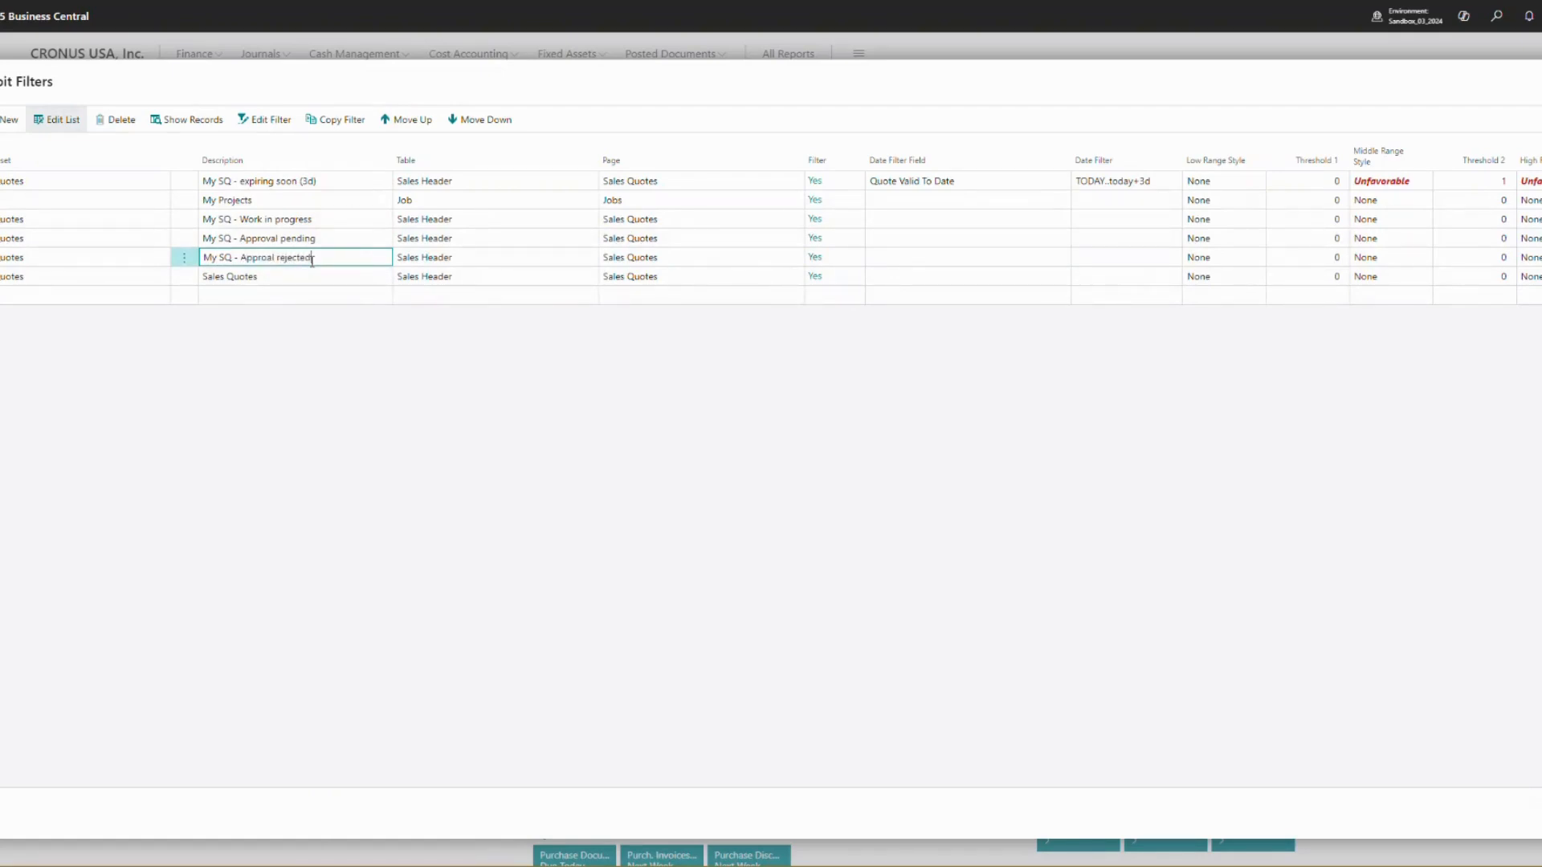
key(Down)
text(My)
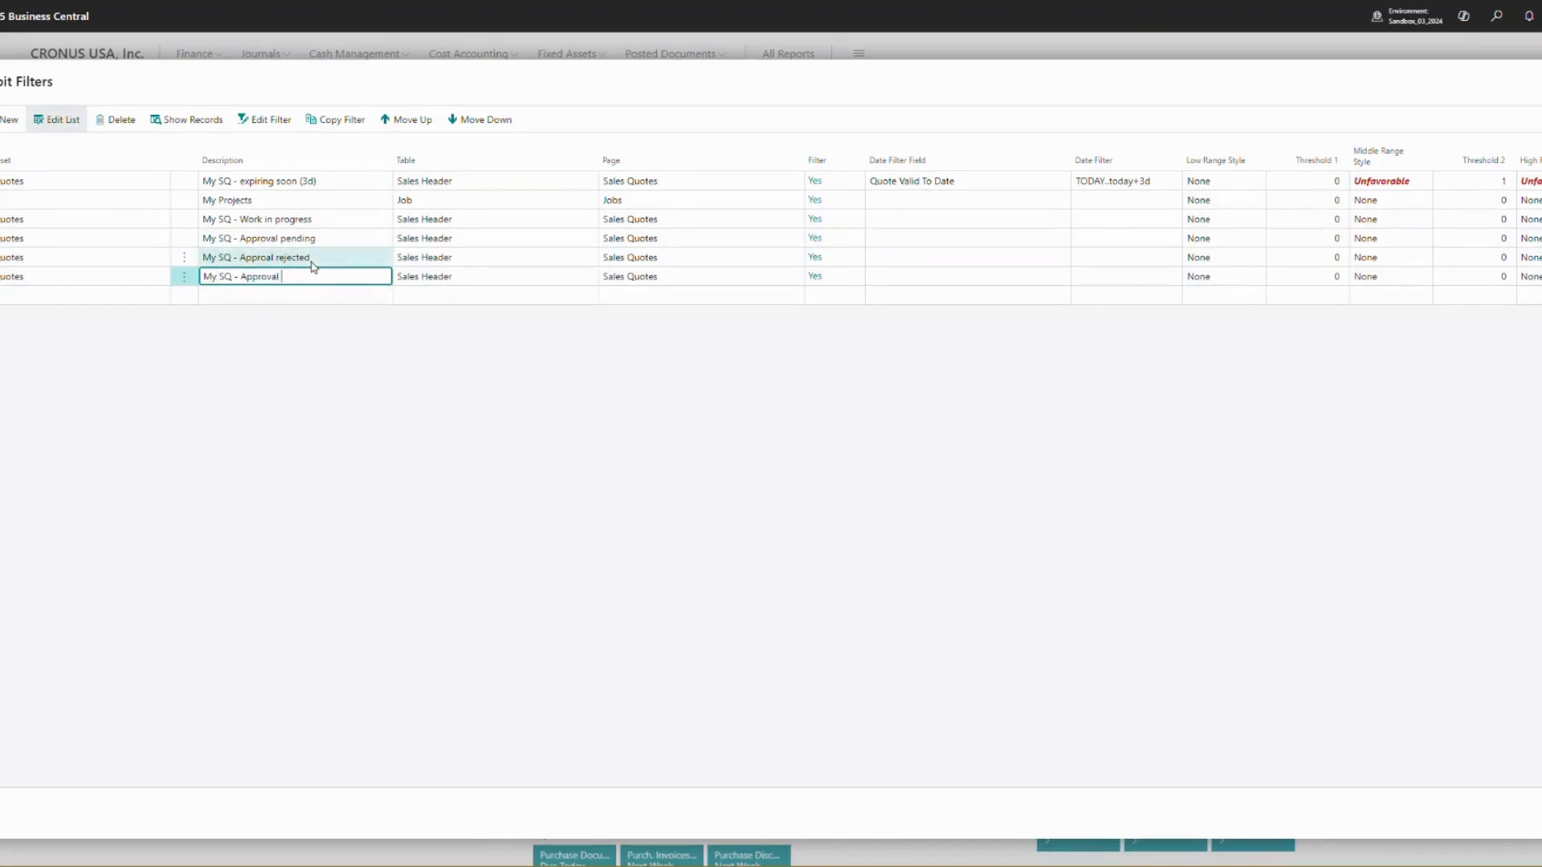
text(granted)
key(Tab)
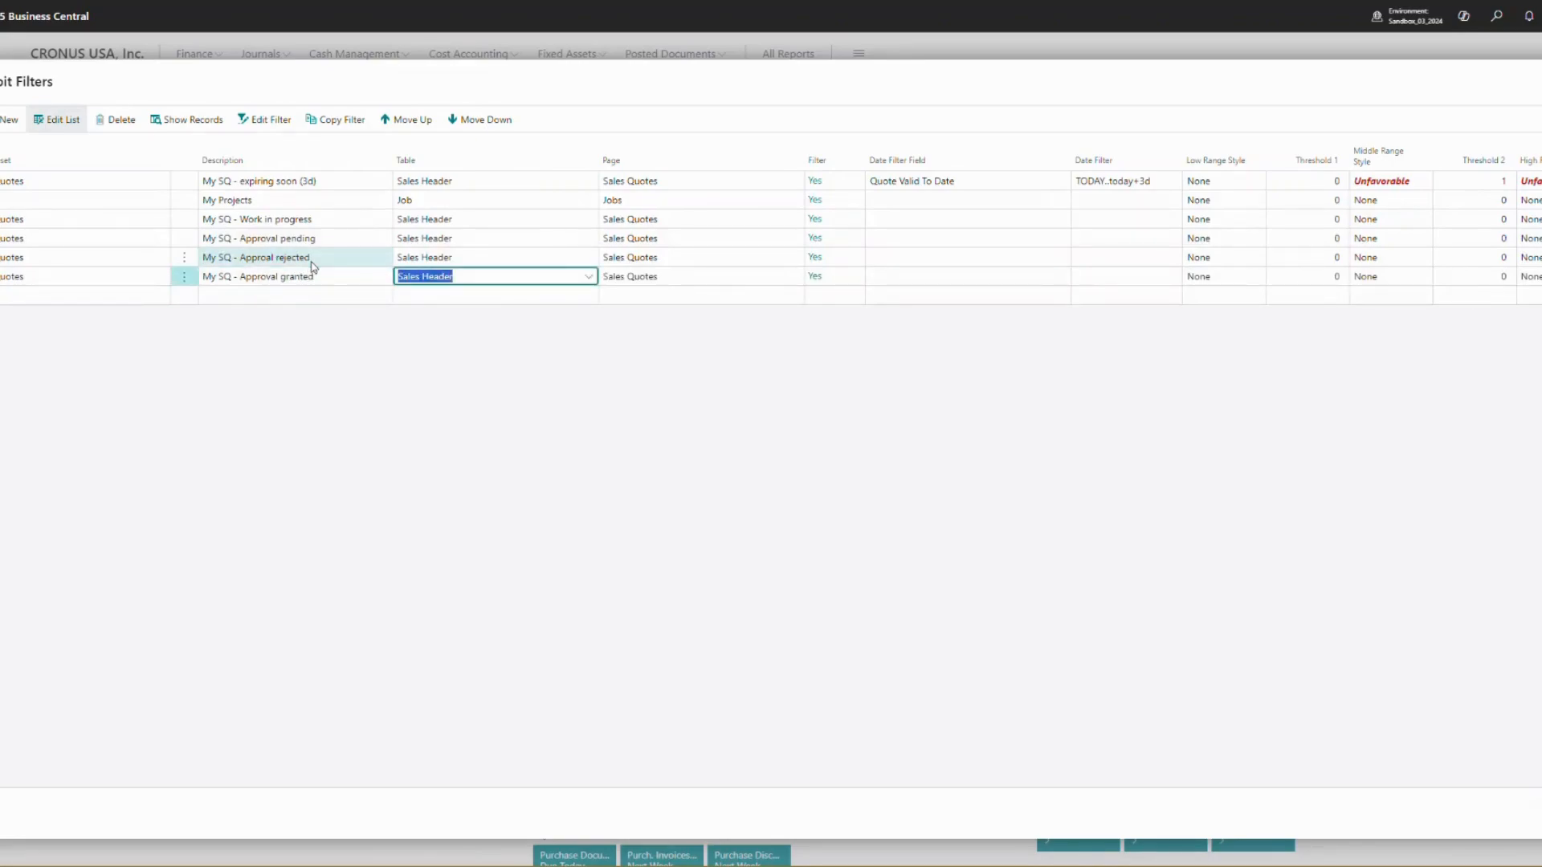
click(540, 697)
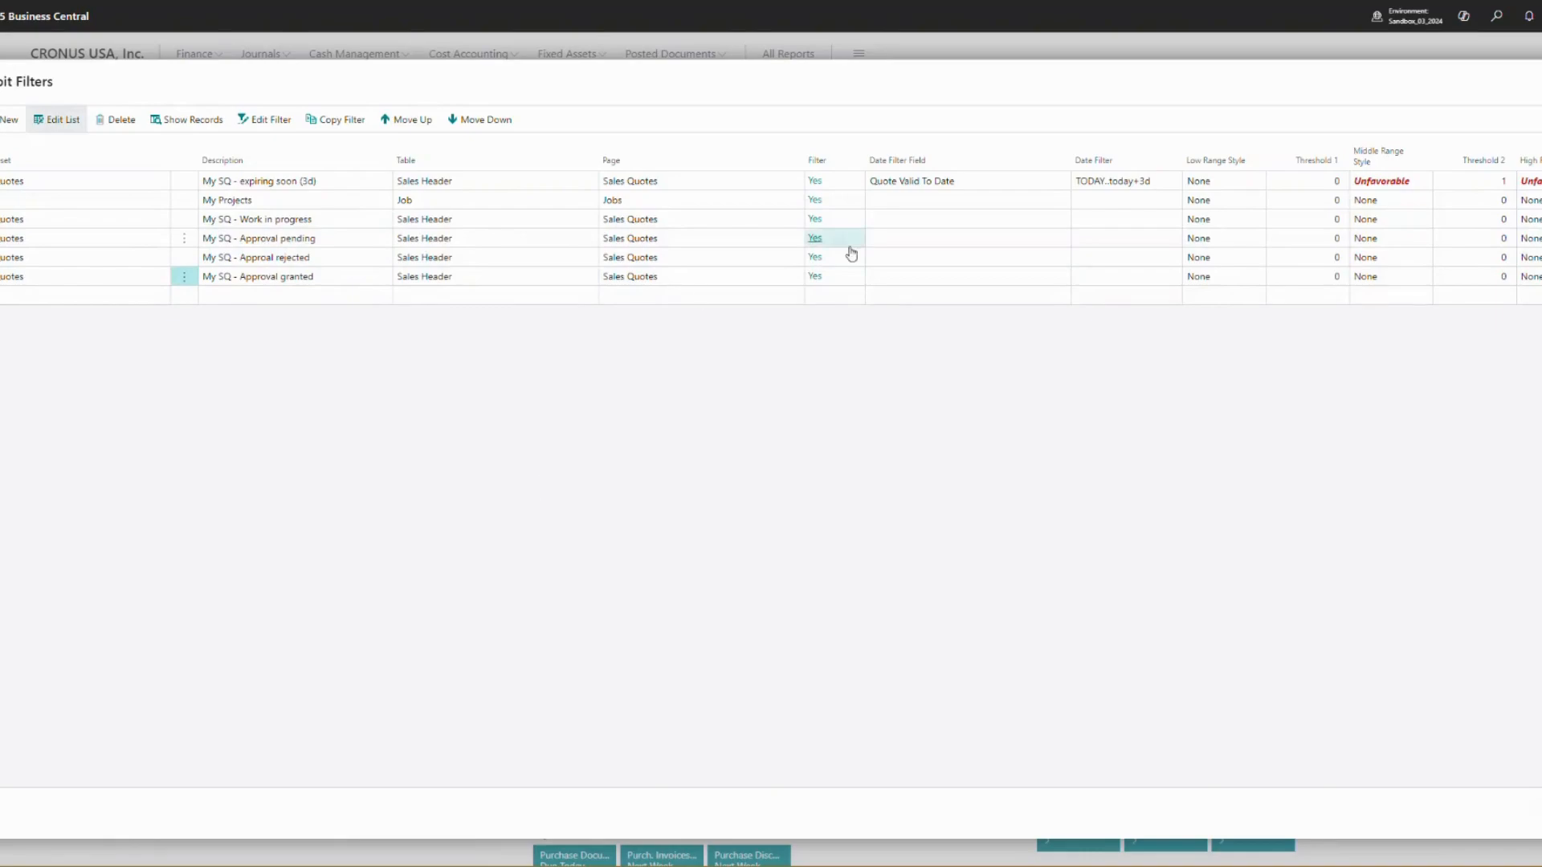
Filter the "My SQ - Work in progress" line by Process Status Code SQ0-000|SQ1-100
click(816, 221)
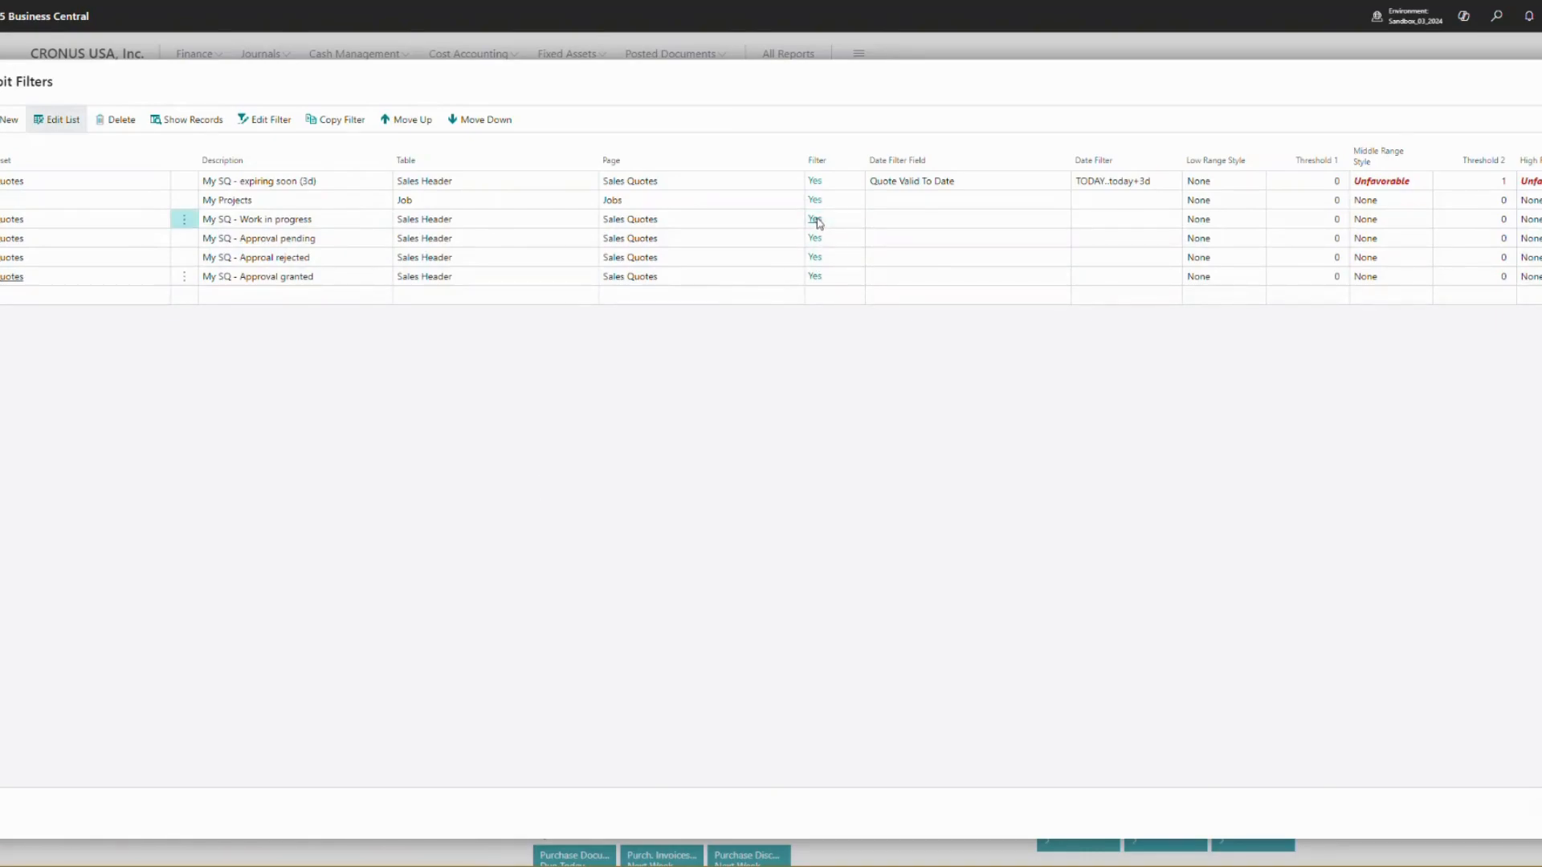
click(626, 442)
text(Proc)
key(Down)
key(Down)
key(Down)
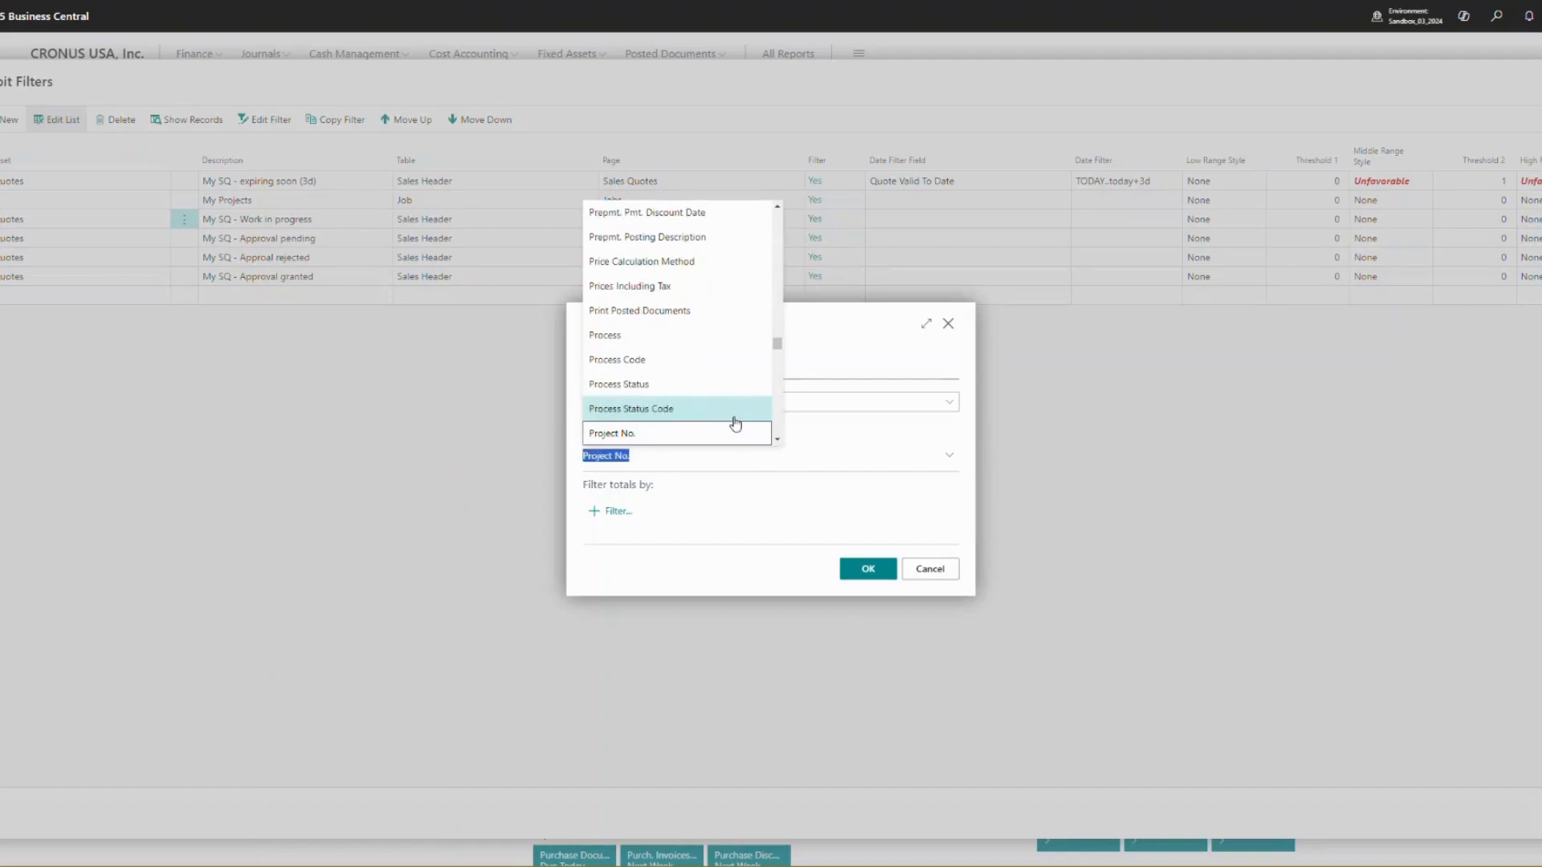
click(735, 423)
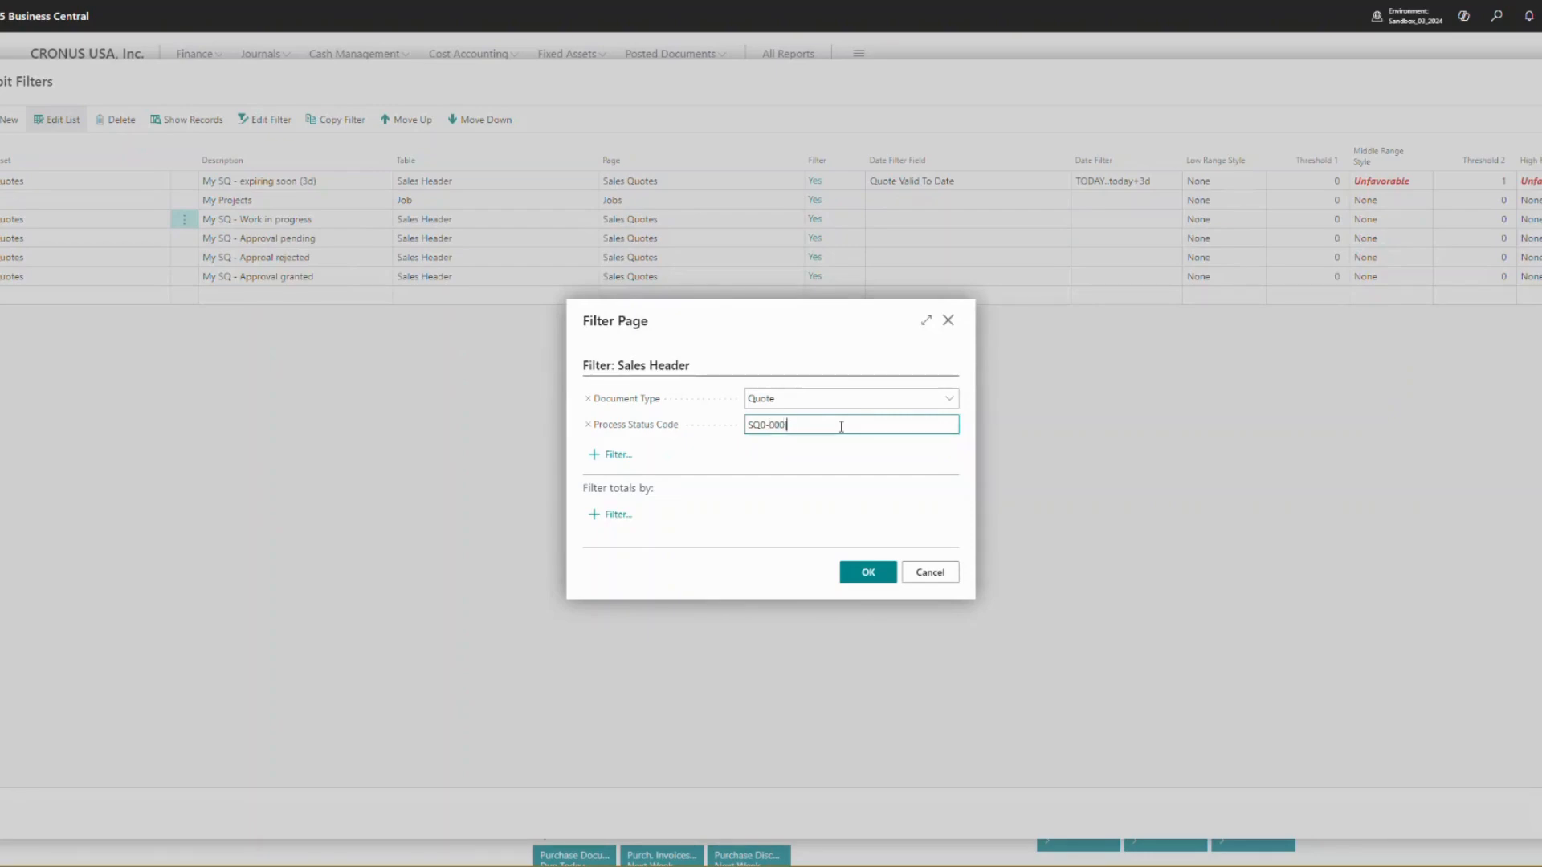
text(1-100)
click(881, 575)
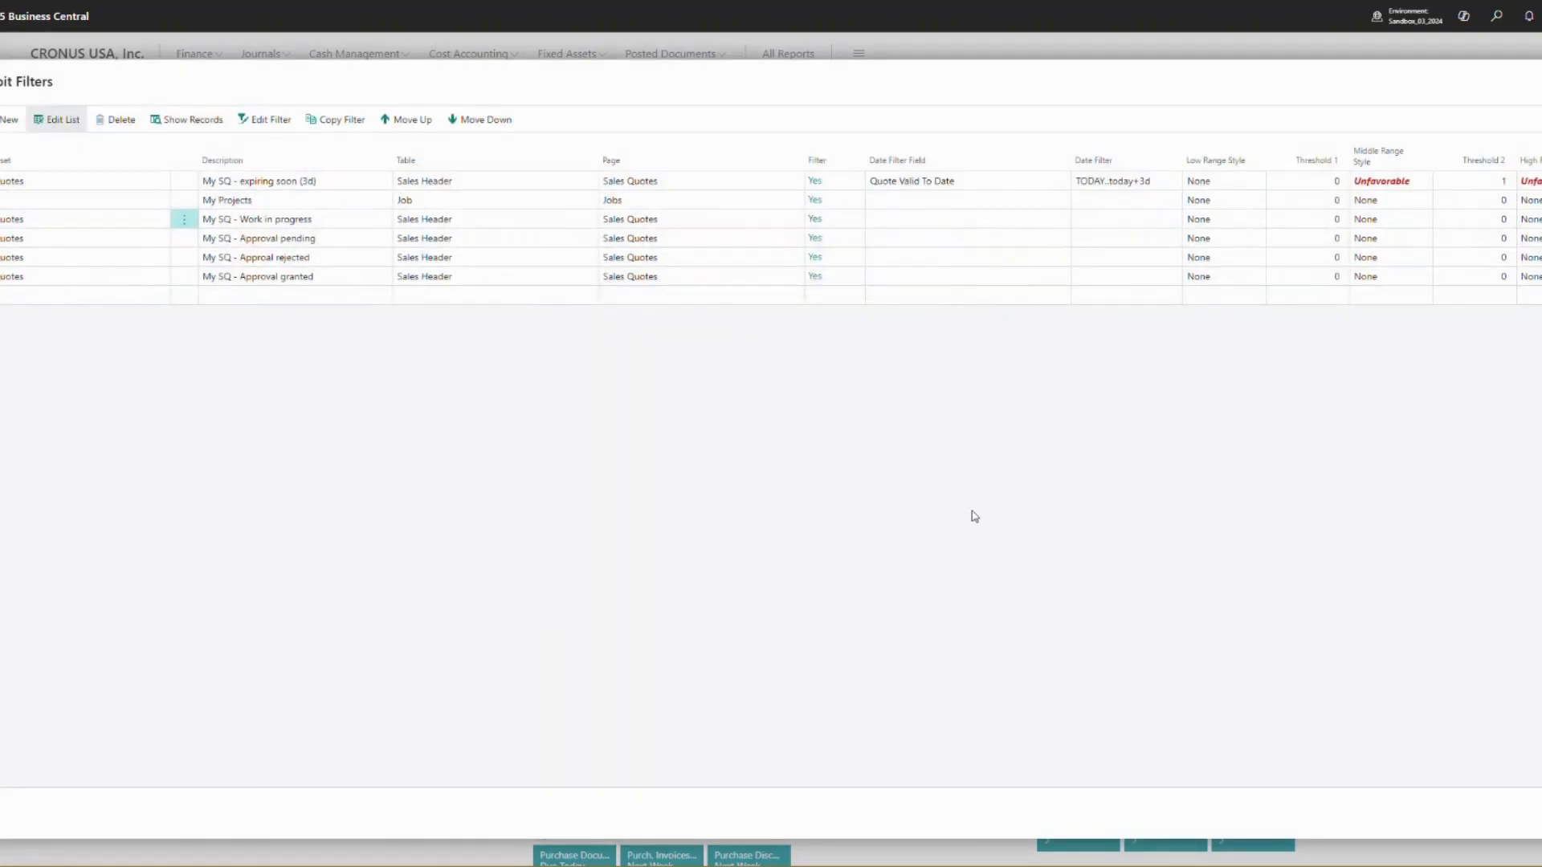
click(468, 222)
click(482, 393)
click(462, 222)
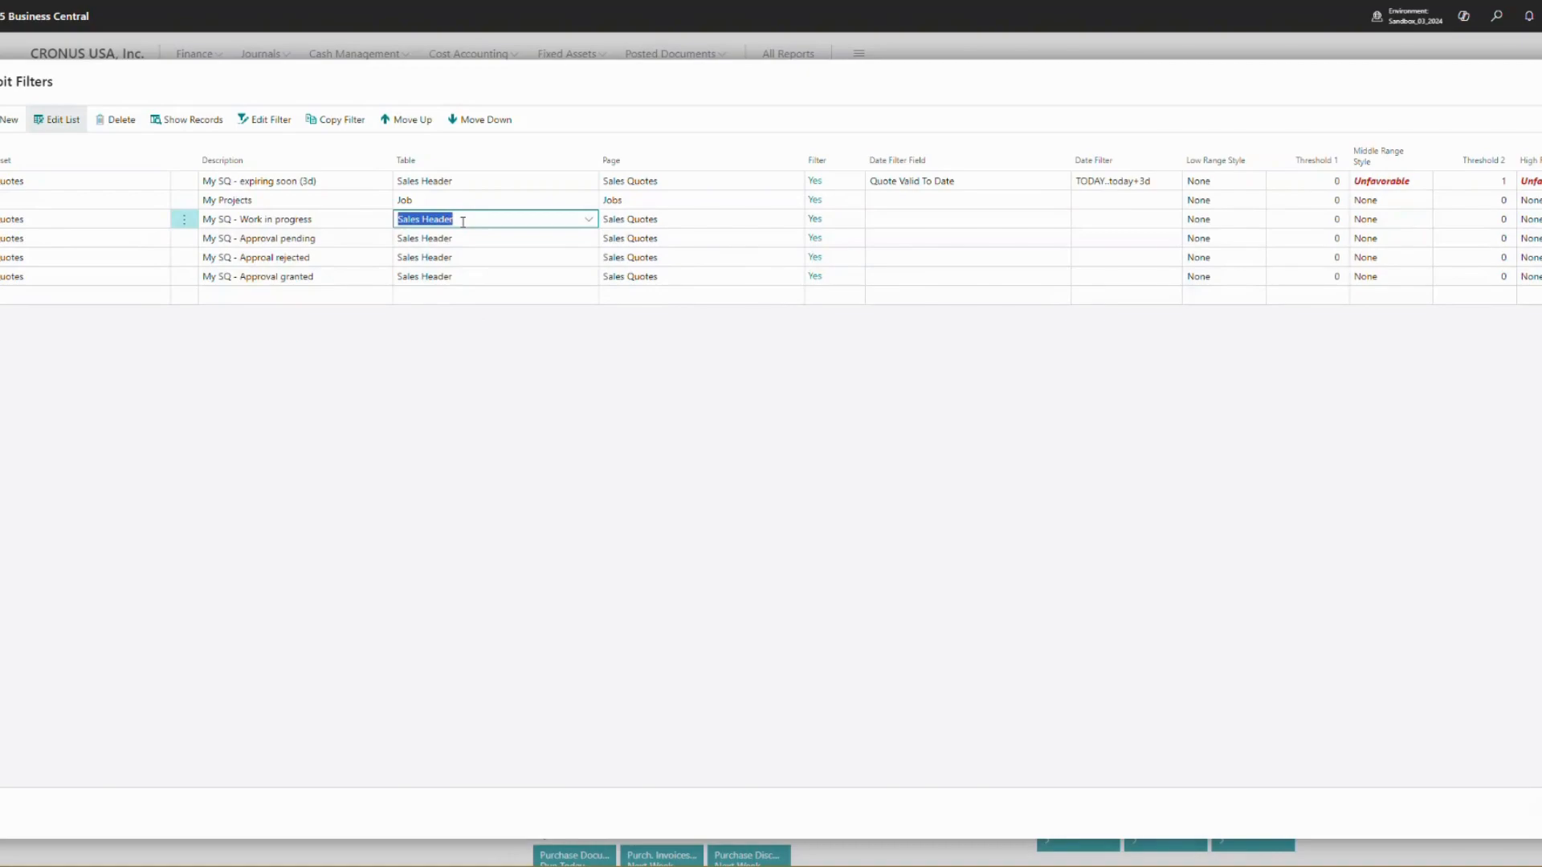
click(340, 220)
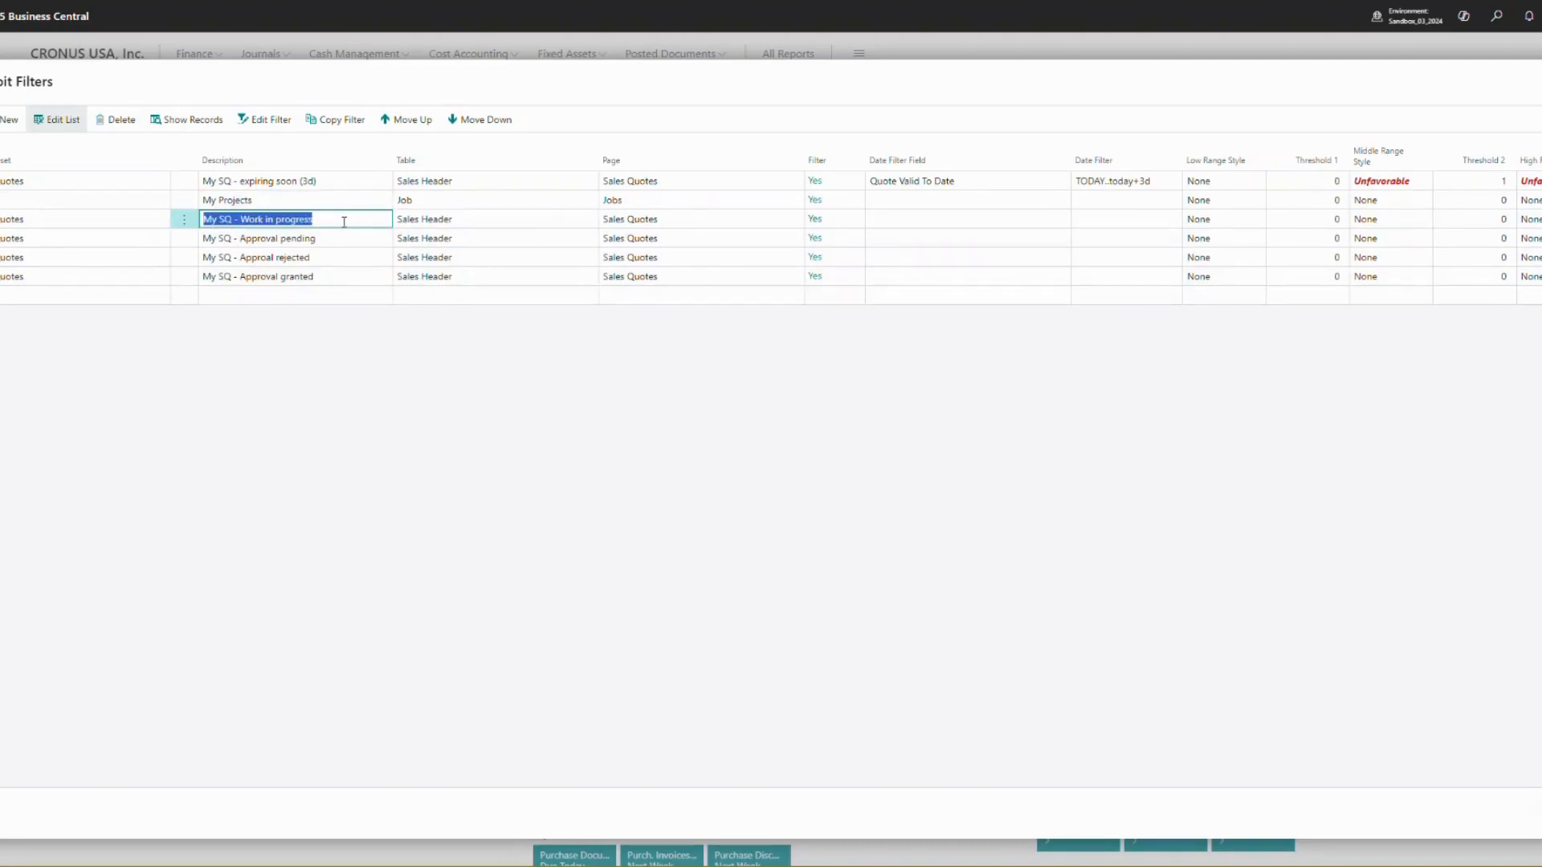
click(336, 221)
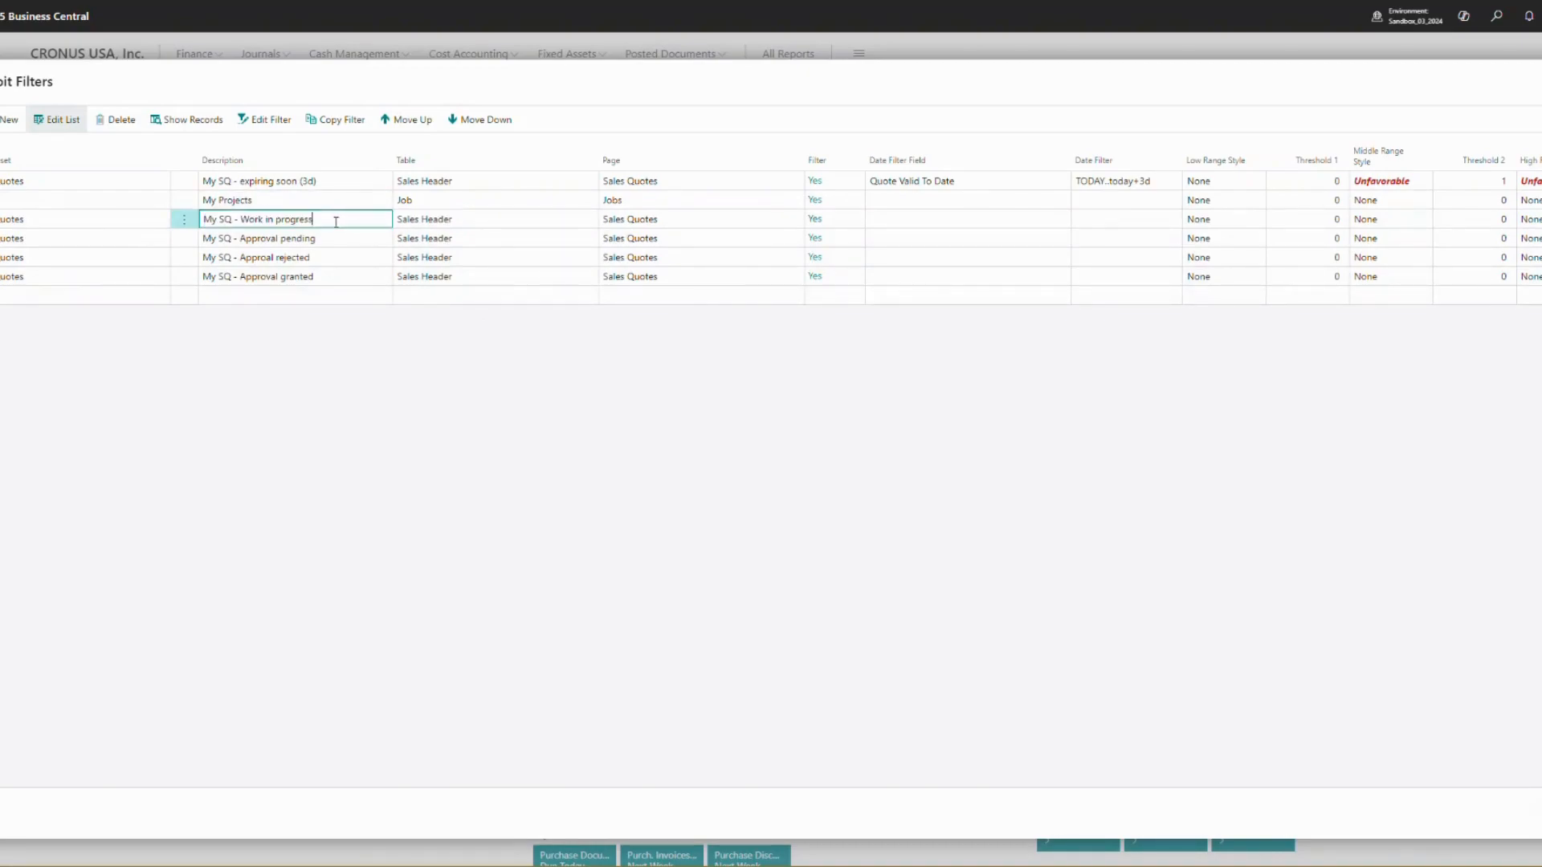
click(430, 219)
Extend the Process Status Code filter of "My SQ - Work in progress" to include blank values: SQ0-000|SQ1-100|''
click(814, 221)
click(840, 423)
click(845, 423)
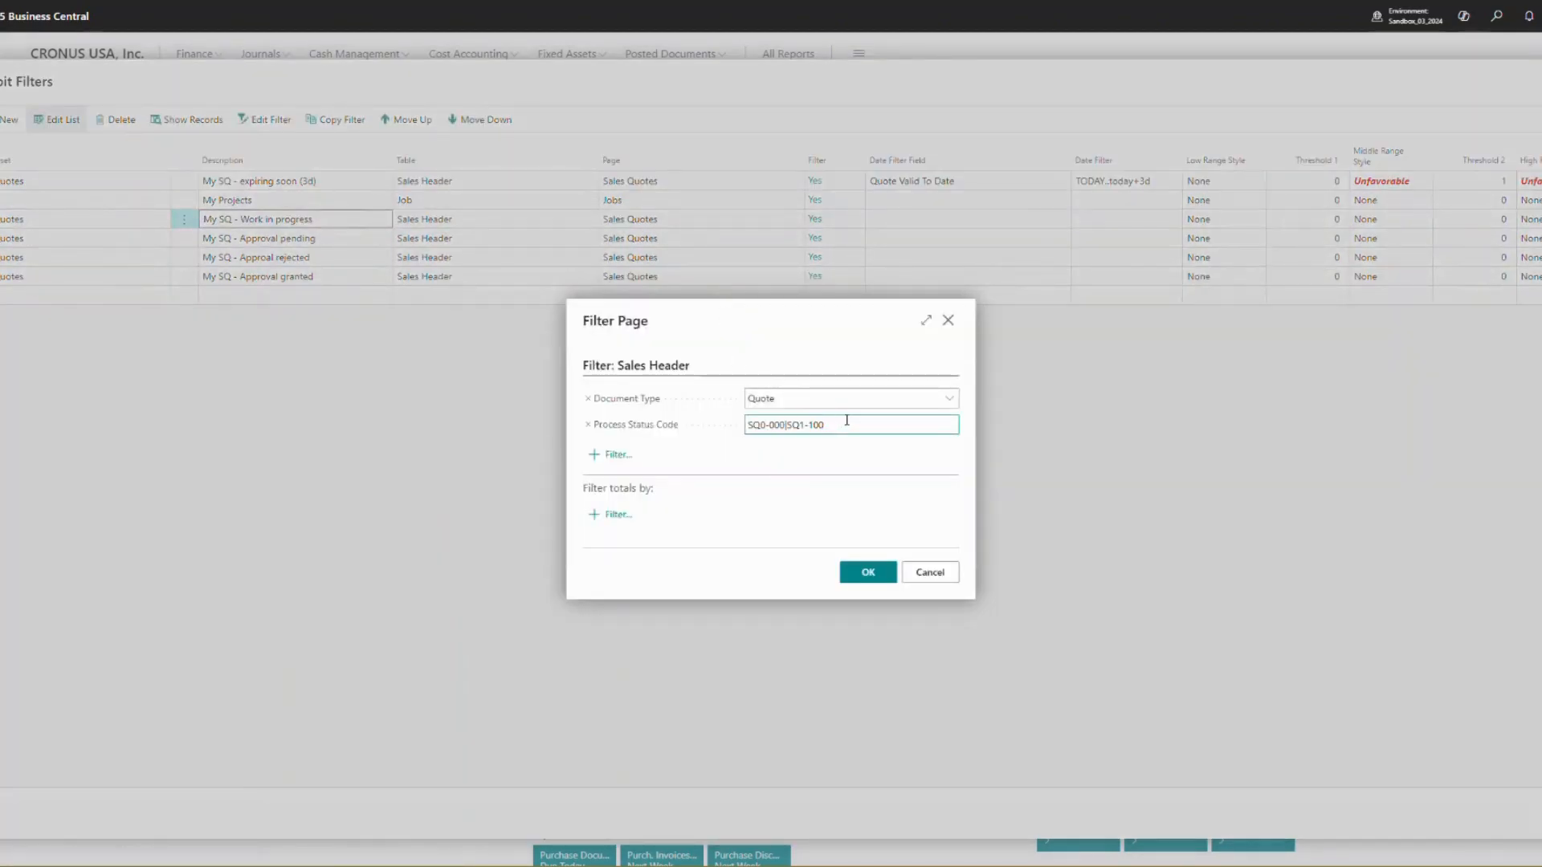
click(870, 573)
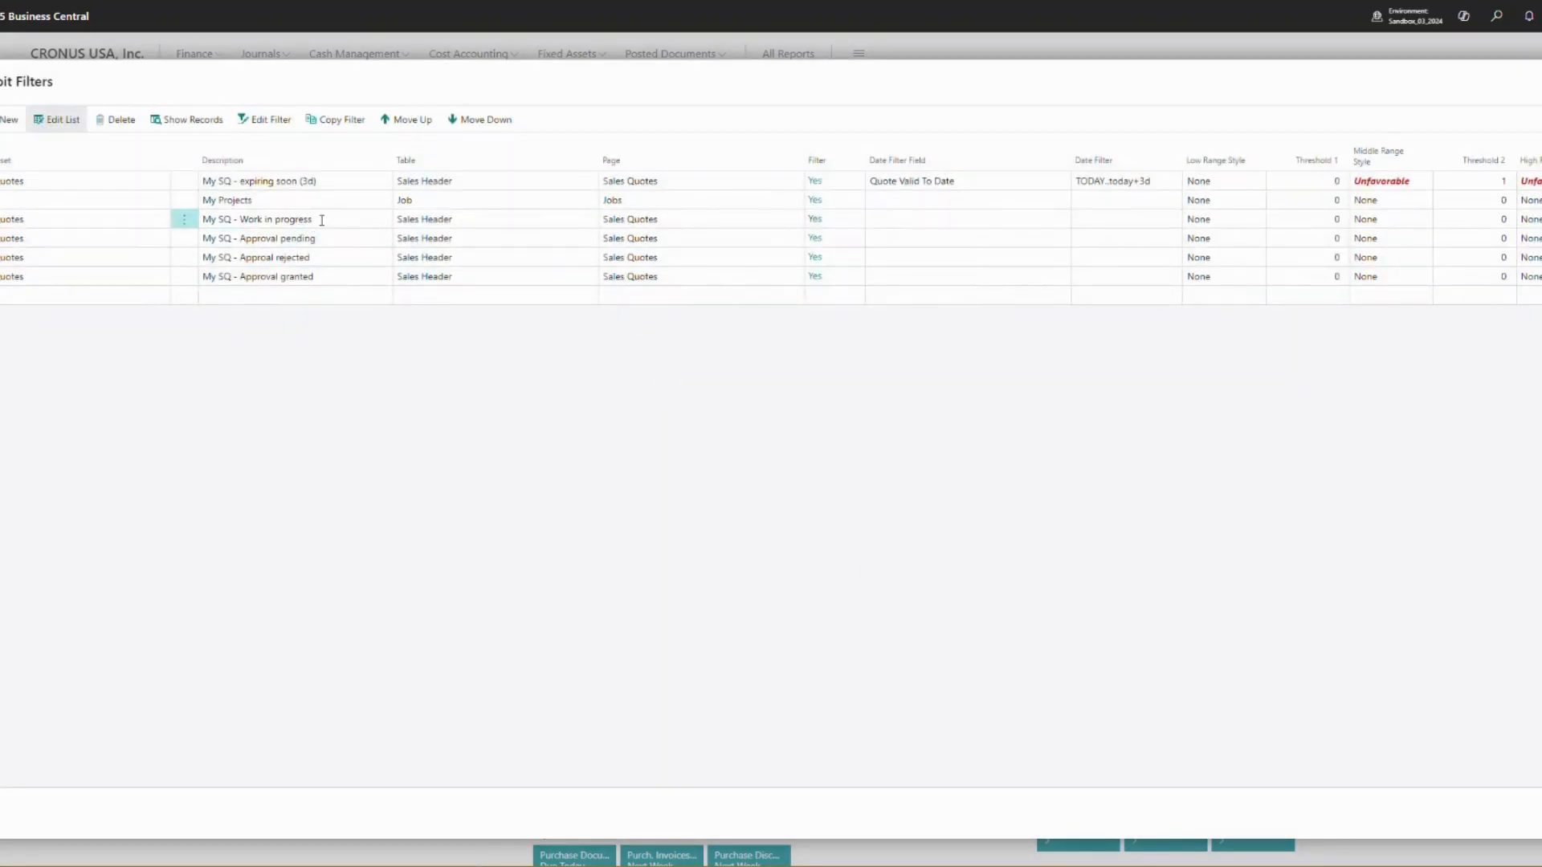
Add an Assigned User ID filter with the value ADMIN to the "My SQ - Work in progress" line
click(815, 222)
click(641, 452)
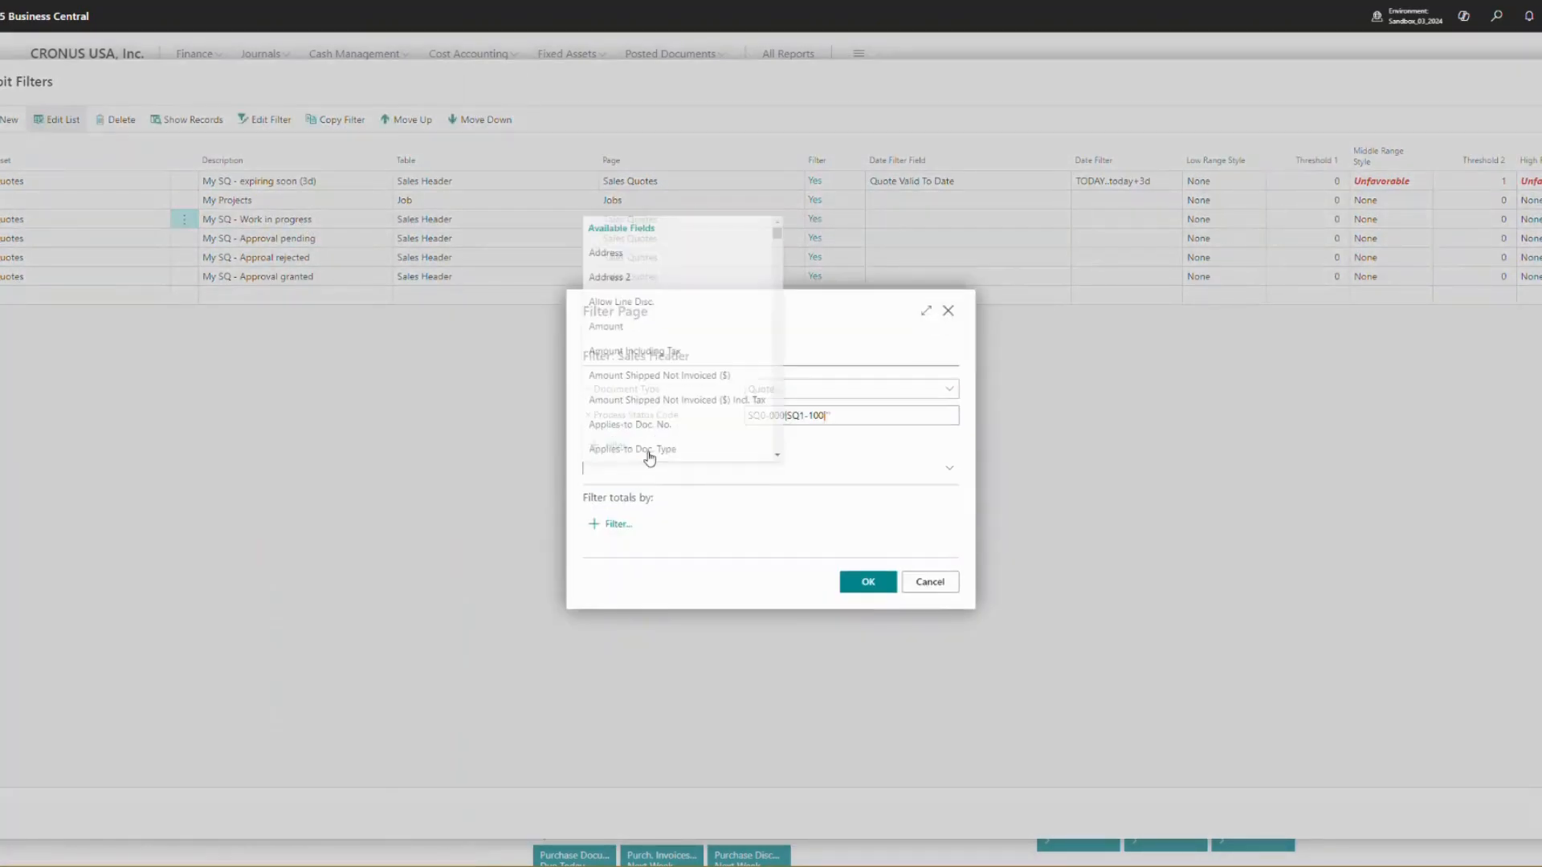
scroll(661, 450, down, 1)
click(662, 468)
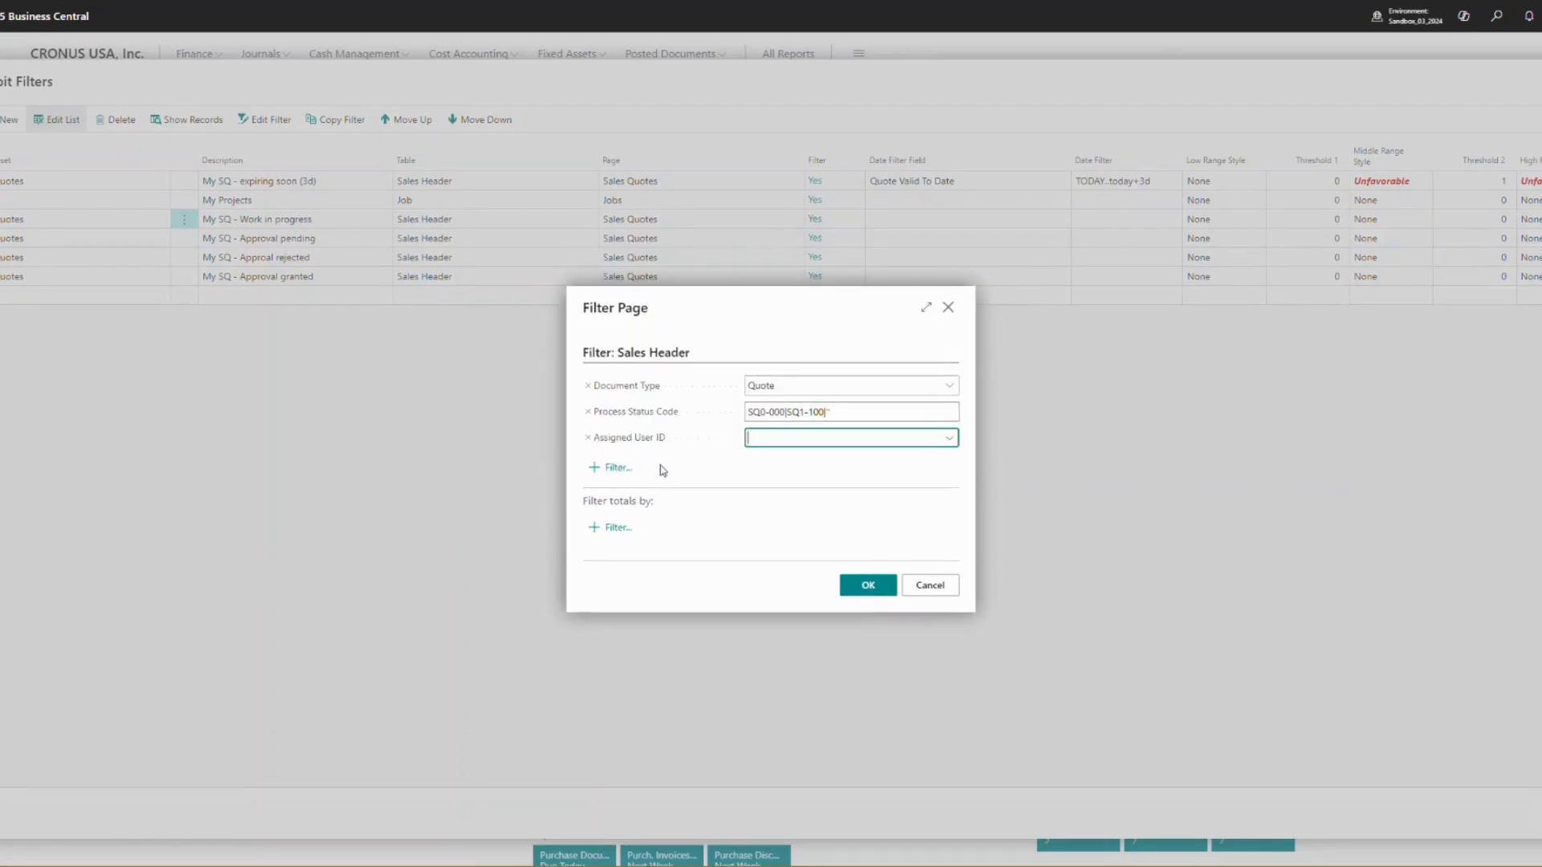
text(admin)
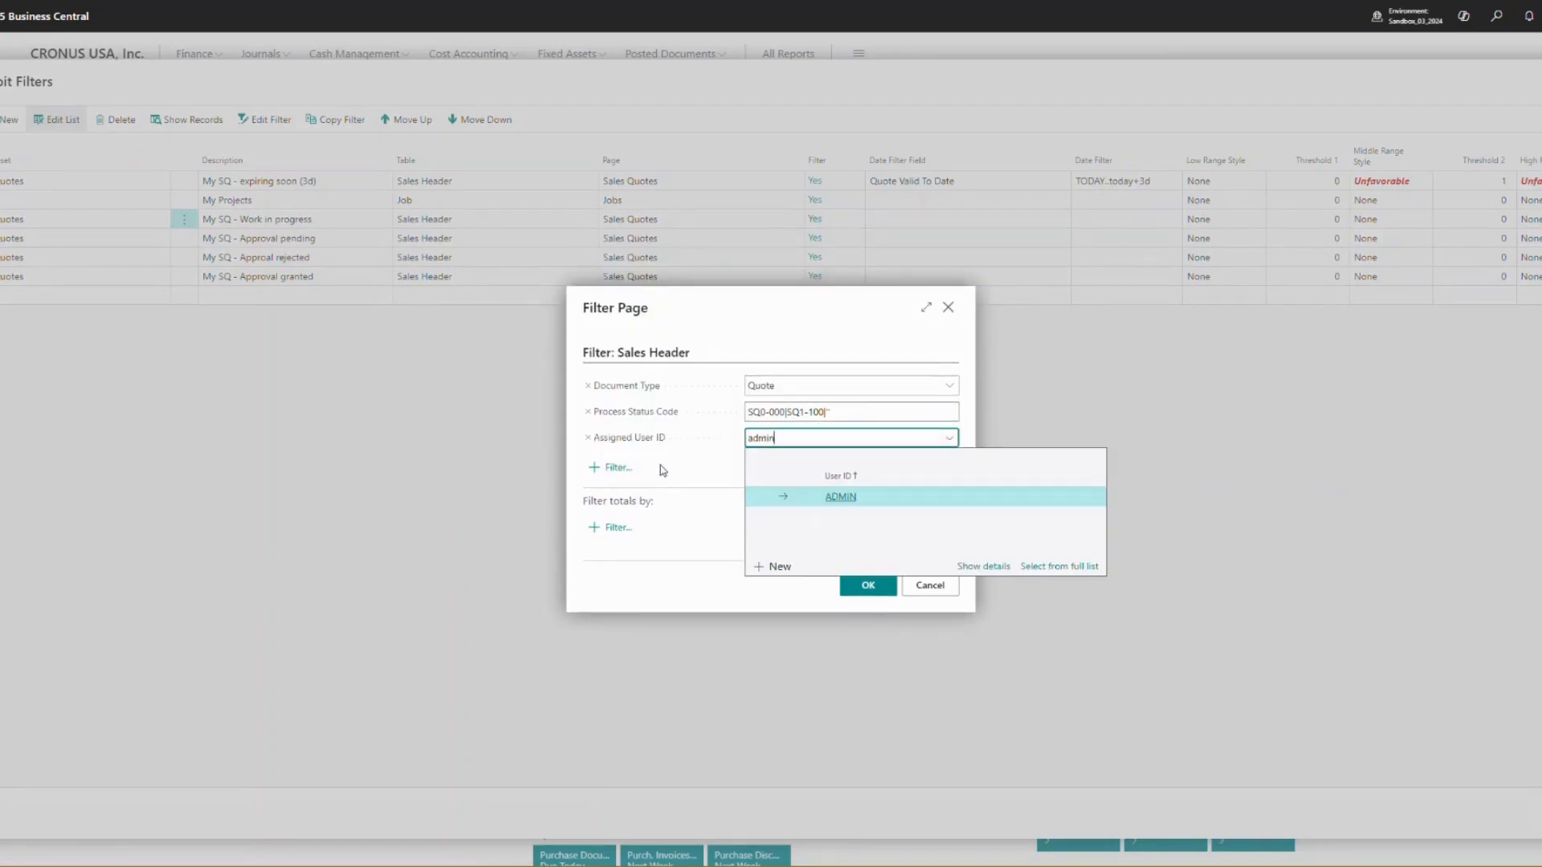
click(828, 498)
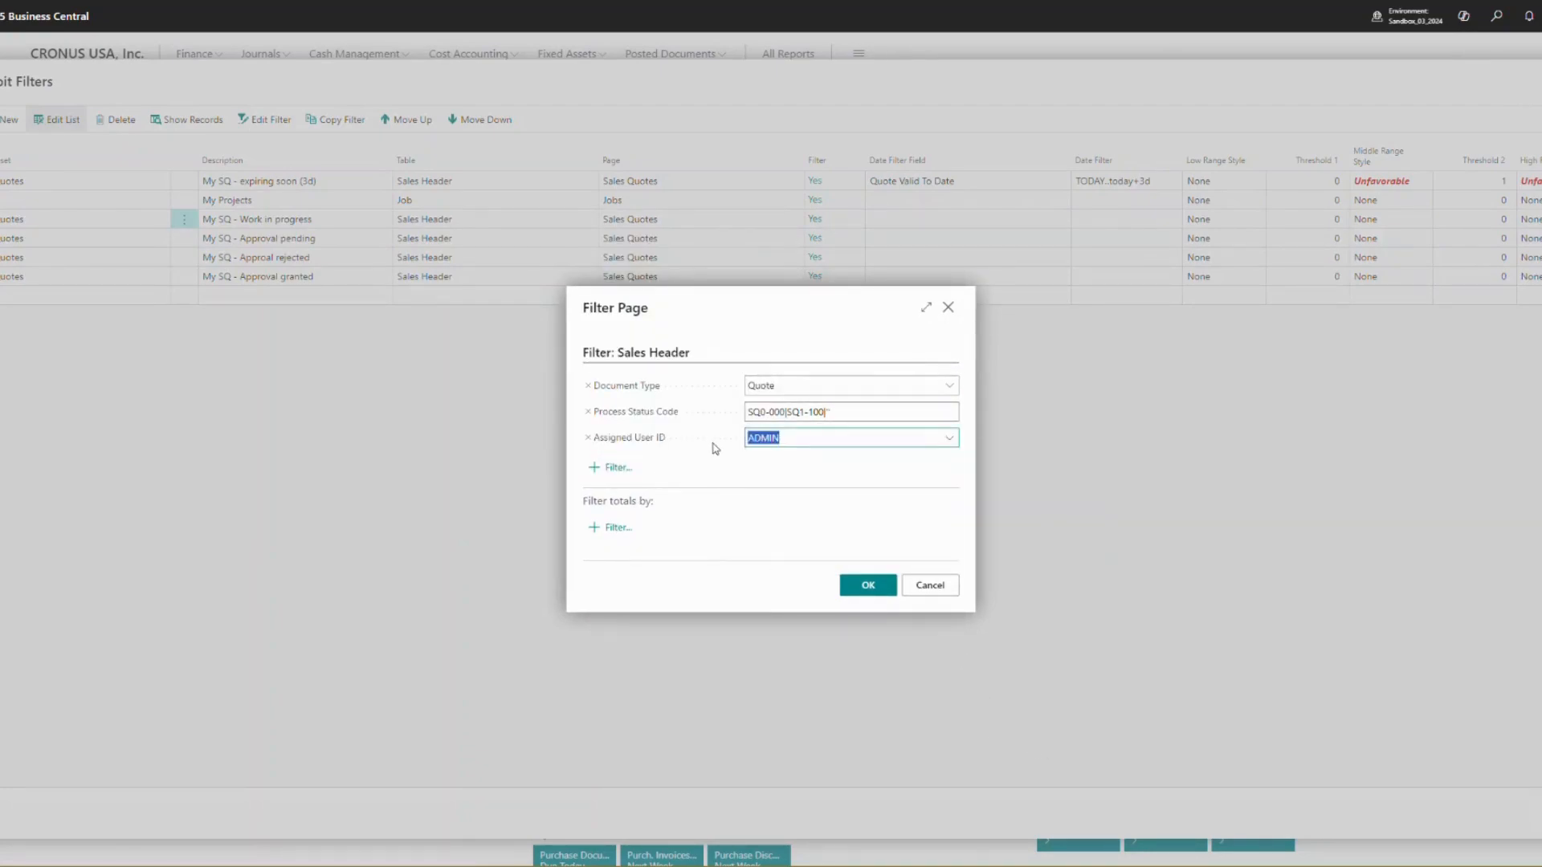
click(867, 585)
Filter the "My SQ - Approval pending" line by Process Status Code, including SQ2-201
click(308, 239)
click(807, 235)
click(611, 438)
text(Proce)
key(Down)
key(Down)
key(Down)
key(Up)
key(Down)
key(Return)
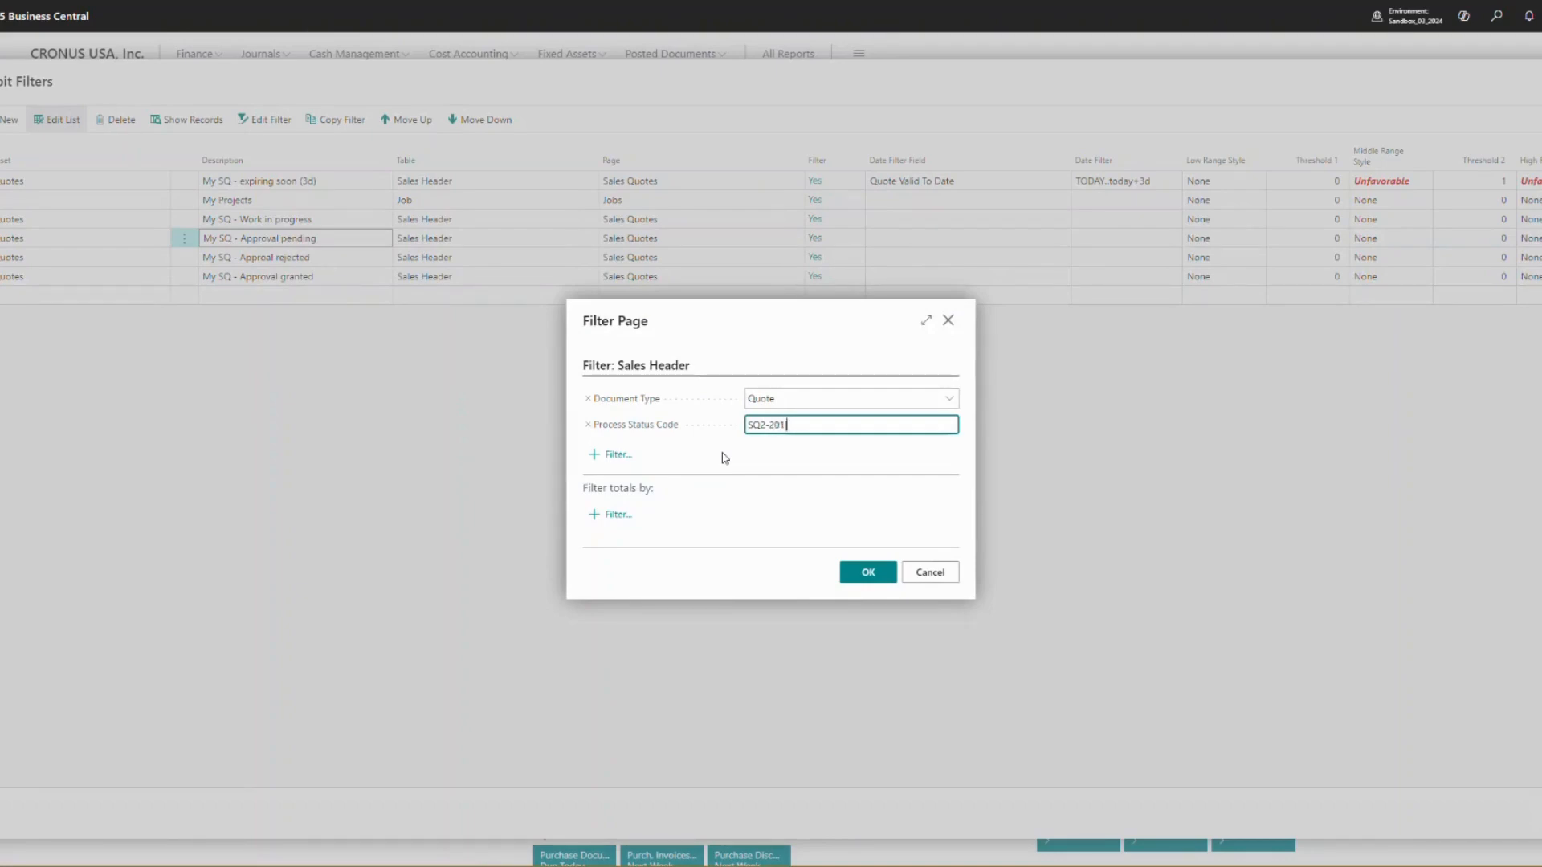
text(SQ2-201|SQ2-)
key(BackSpace)
click(872, 575)
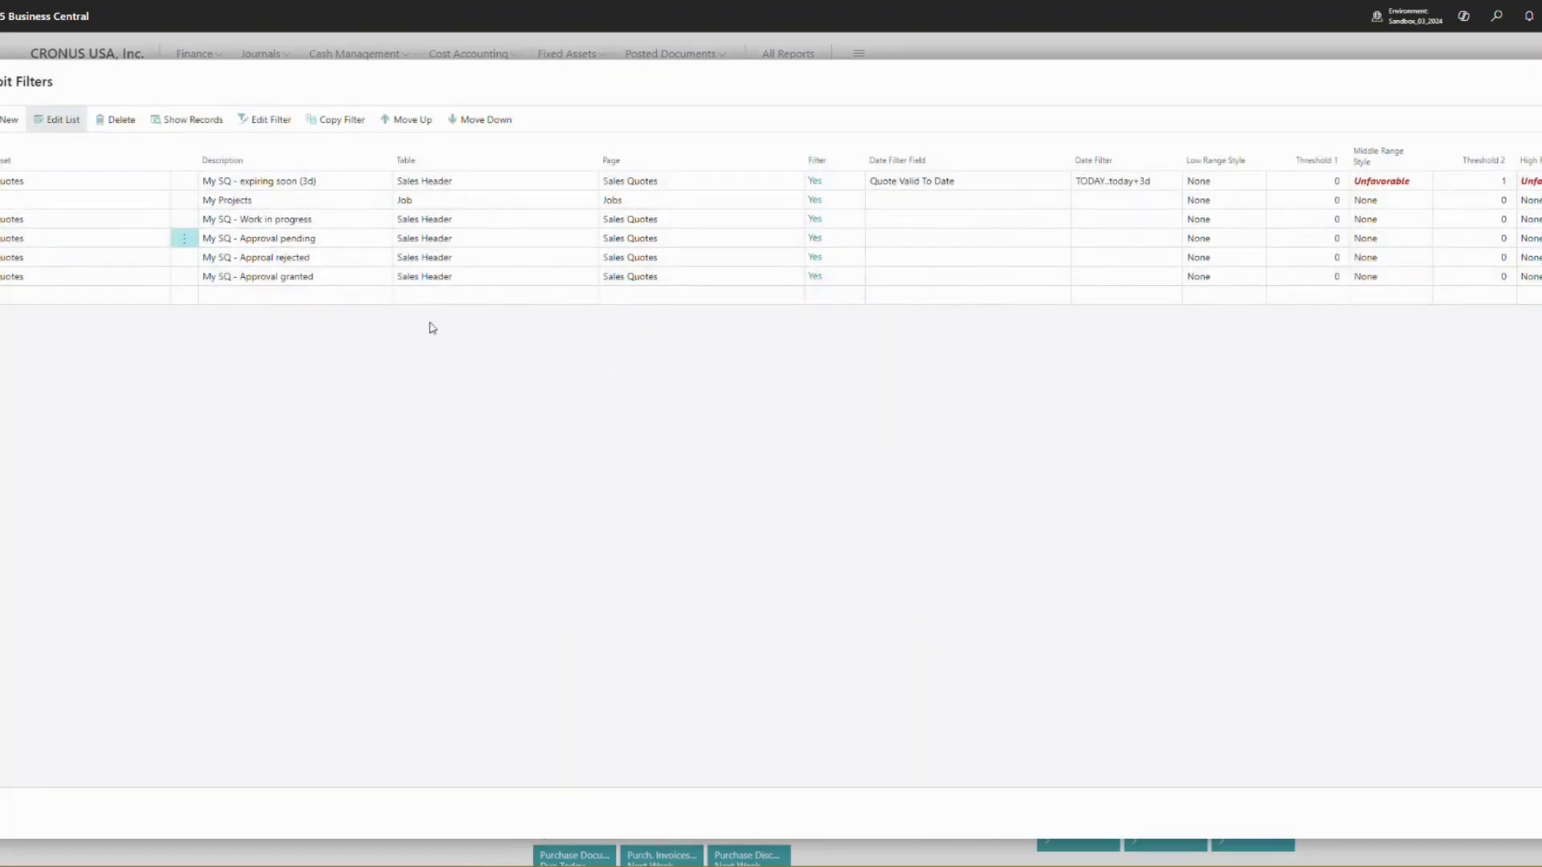
Filter the "My SQ - Approal rejected" line by Process Status Code SQ2-230
click(354, 263)
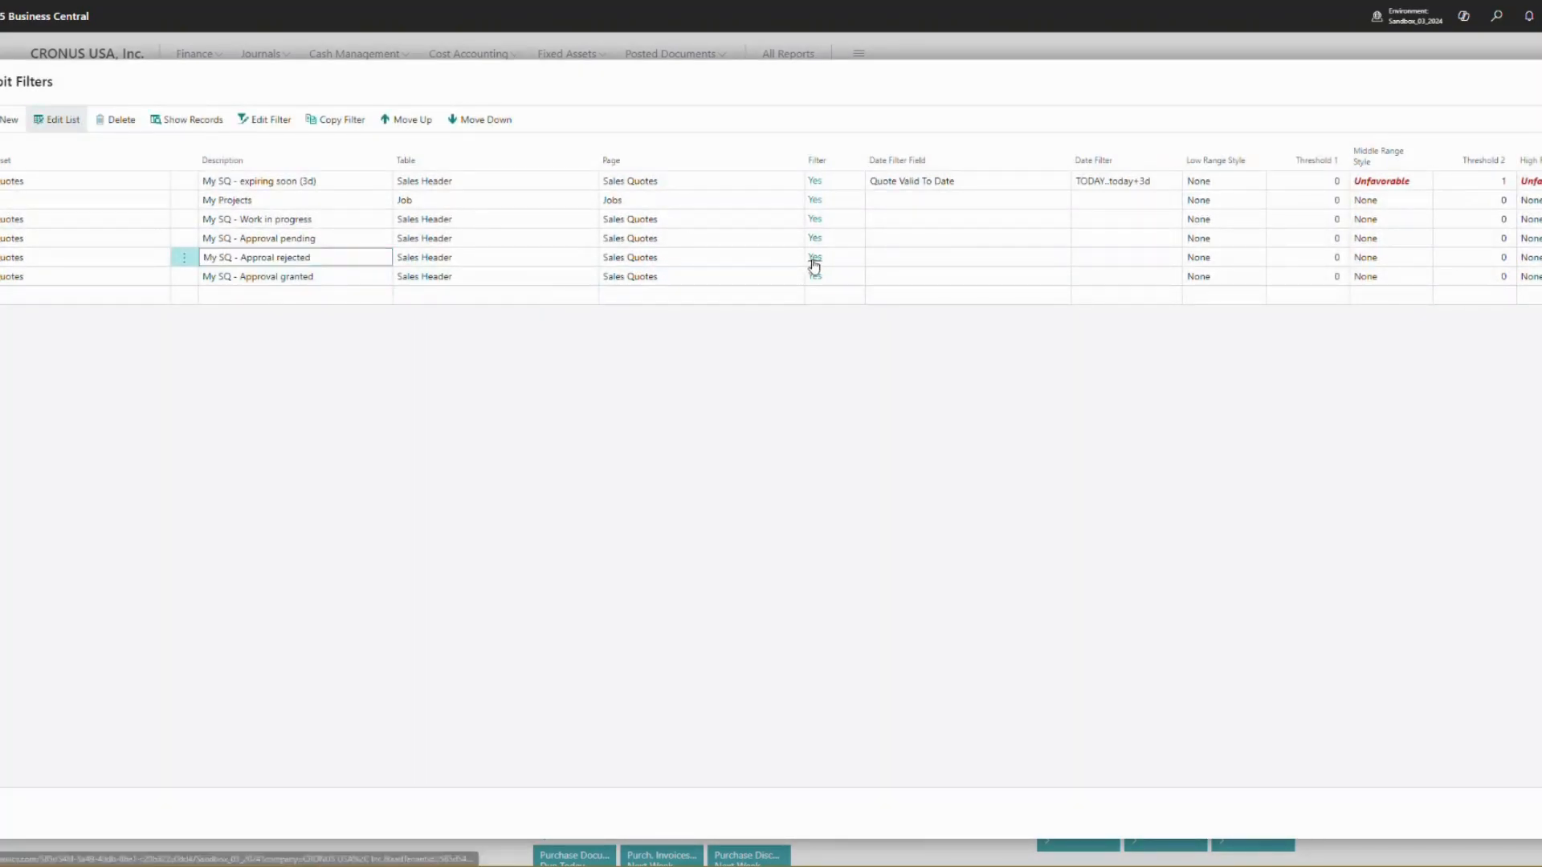
click(813, 265)
click(594, 443)
text(proce)
key(Down)
key(Down)
key(Down)
key(Return)
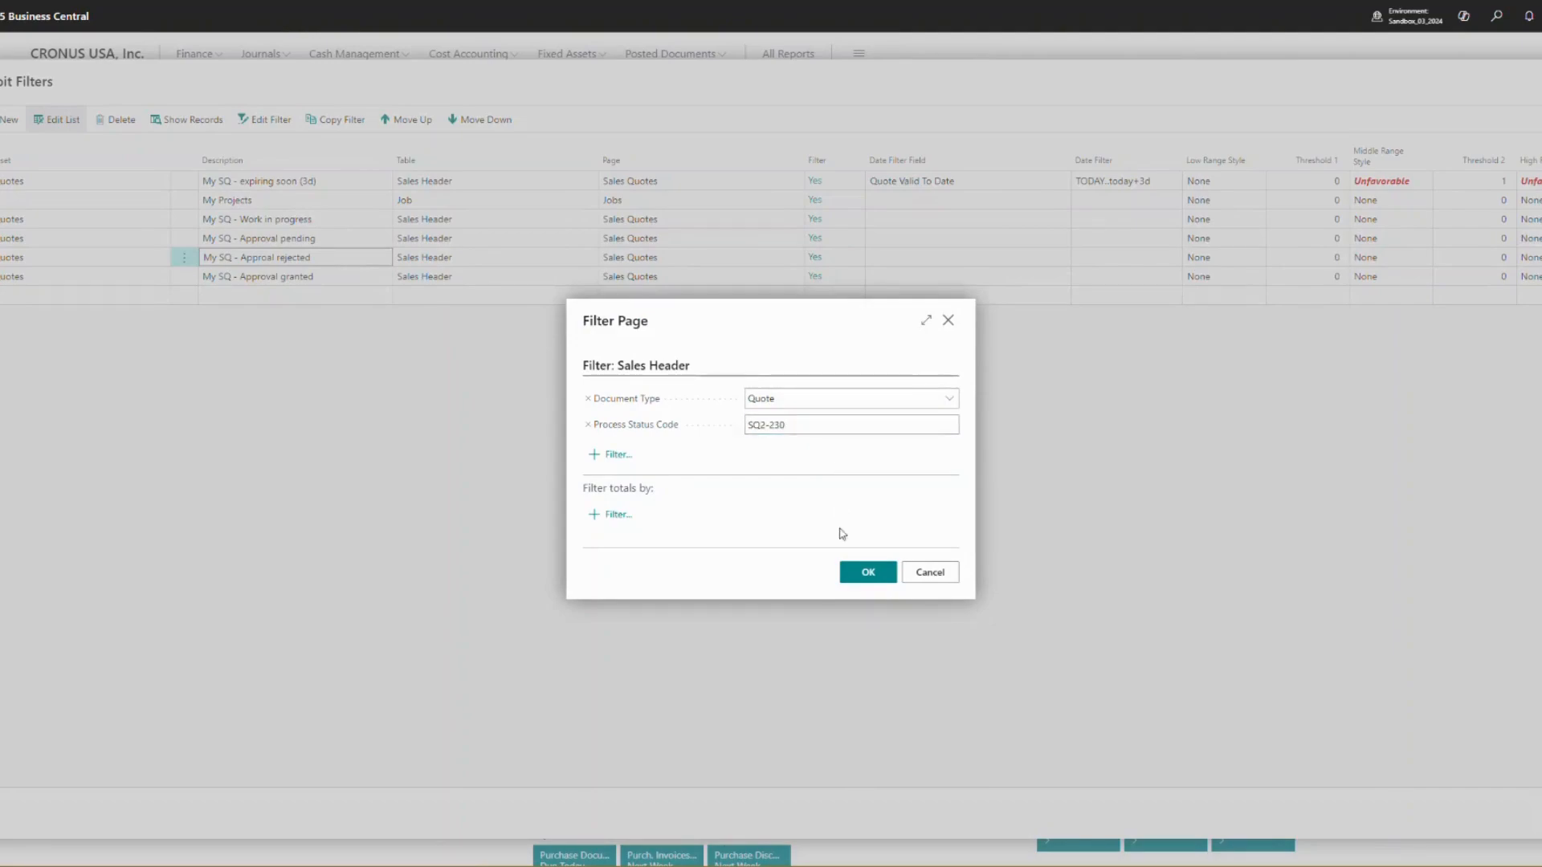
click(867, 572)
Filter the "My SQ - Approval granted" line by Process Status Code only, leaving out the Process field
click(362, 277)
click(815, 277)
click(612, 441)
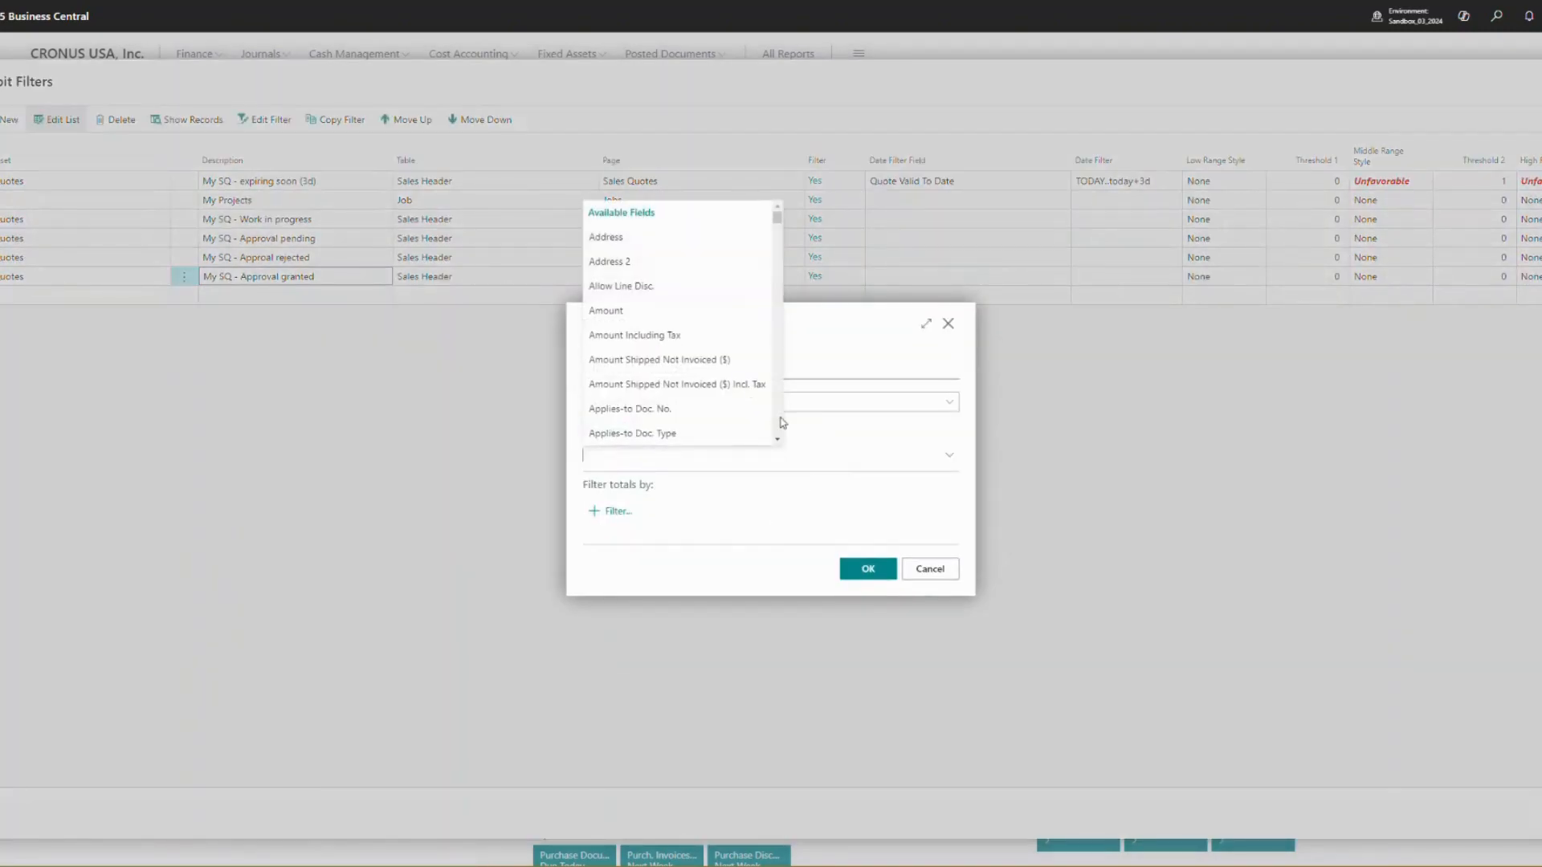
text(process)
key(Return)
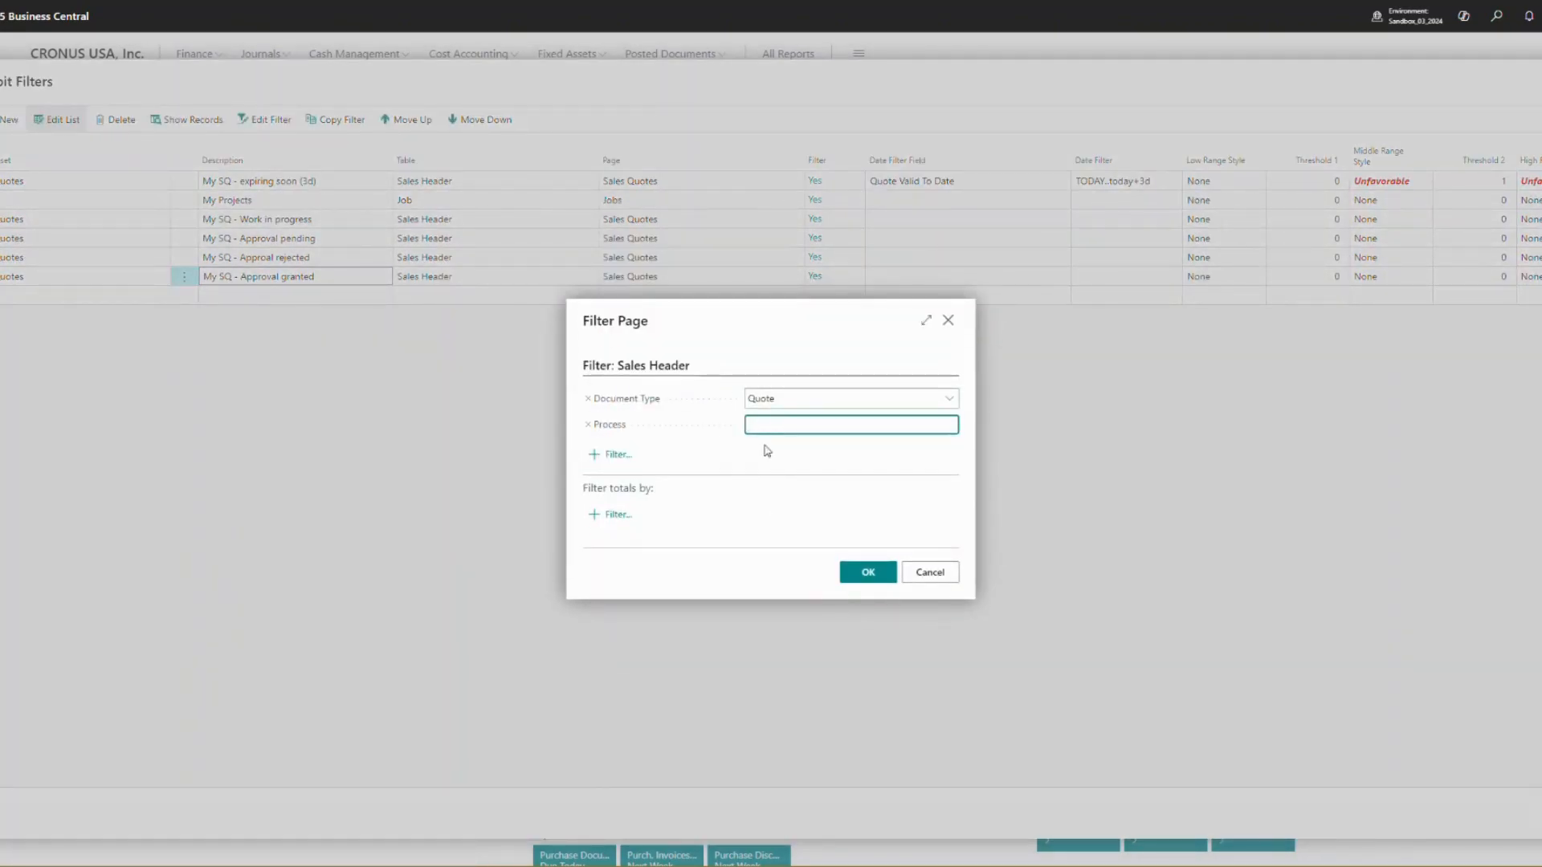
click(616, 452)
text(proce)
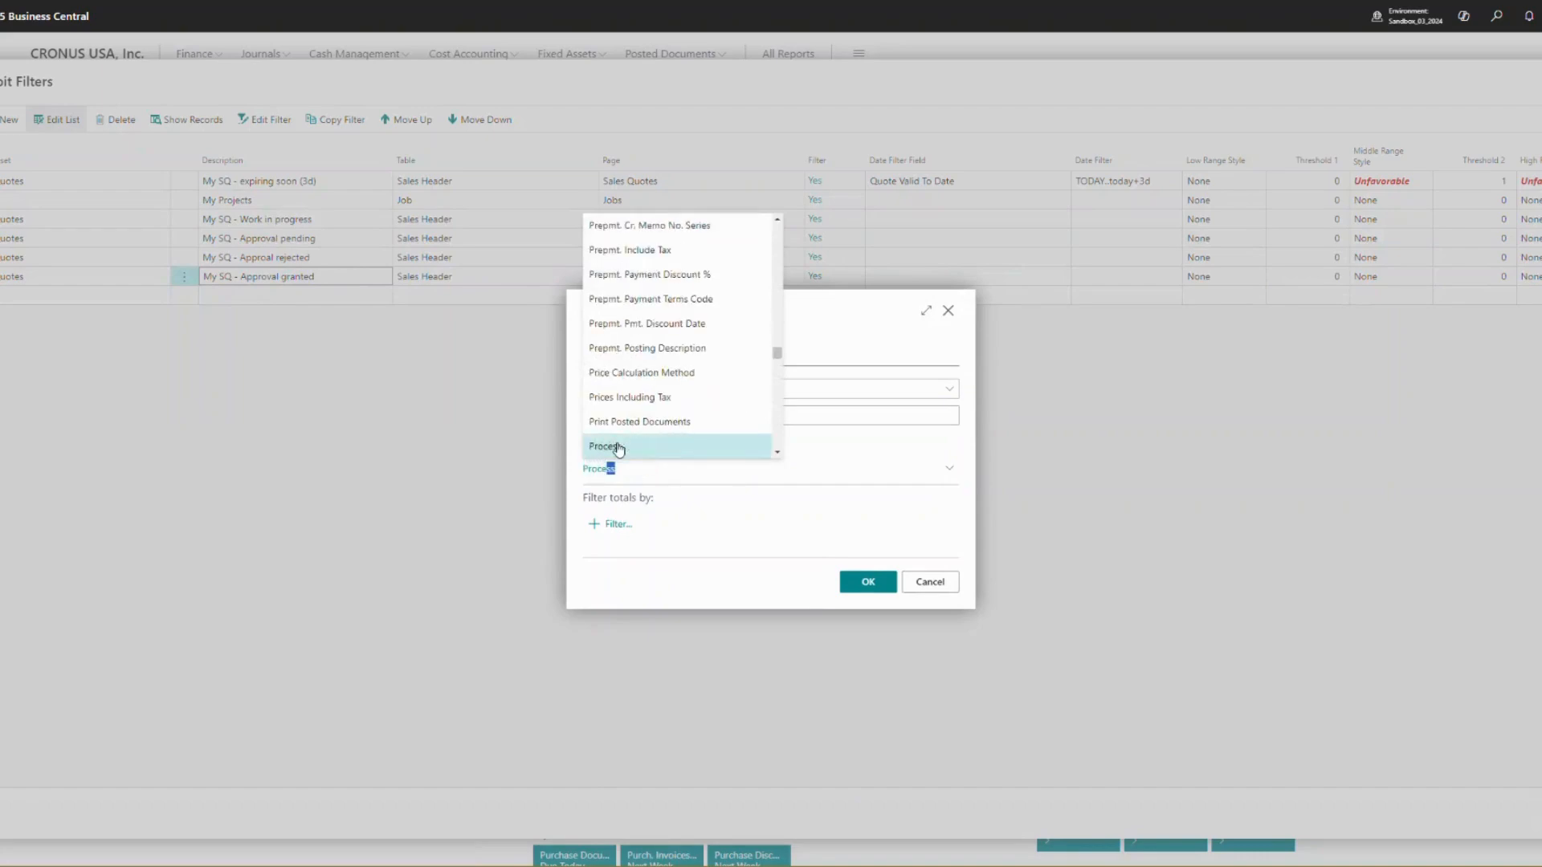
text(s)
key(Down)
key(Down)
key(Down)
key(Return)
click(764, 437)
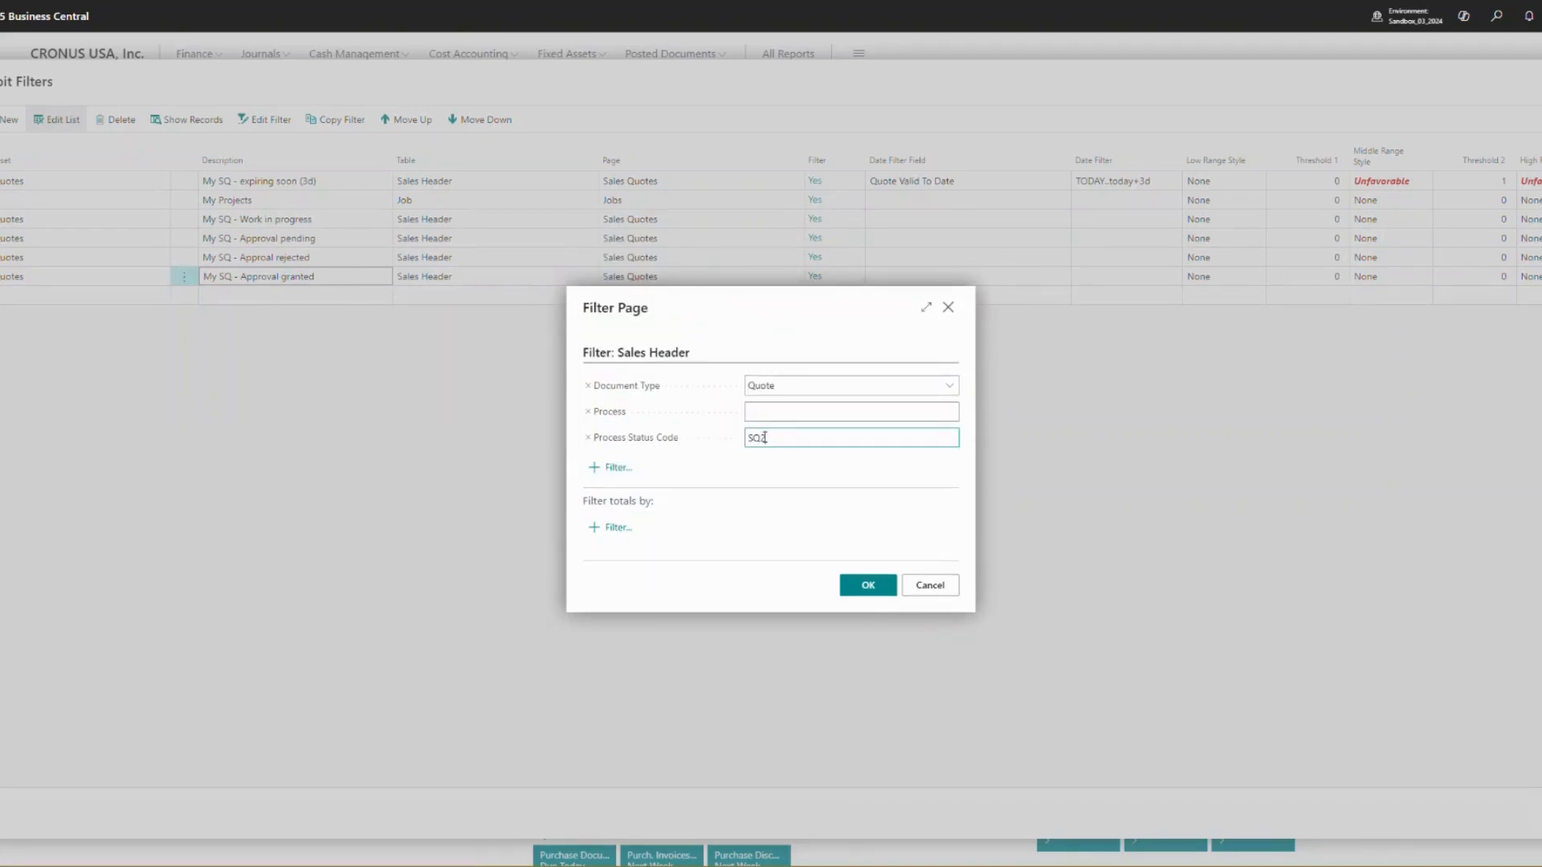
click(589, 412)
click(867, 571)
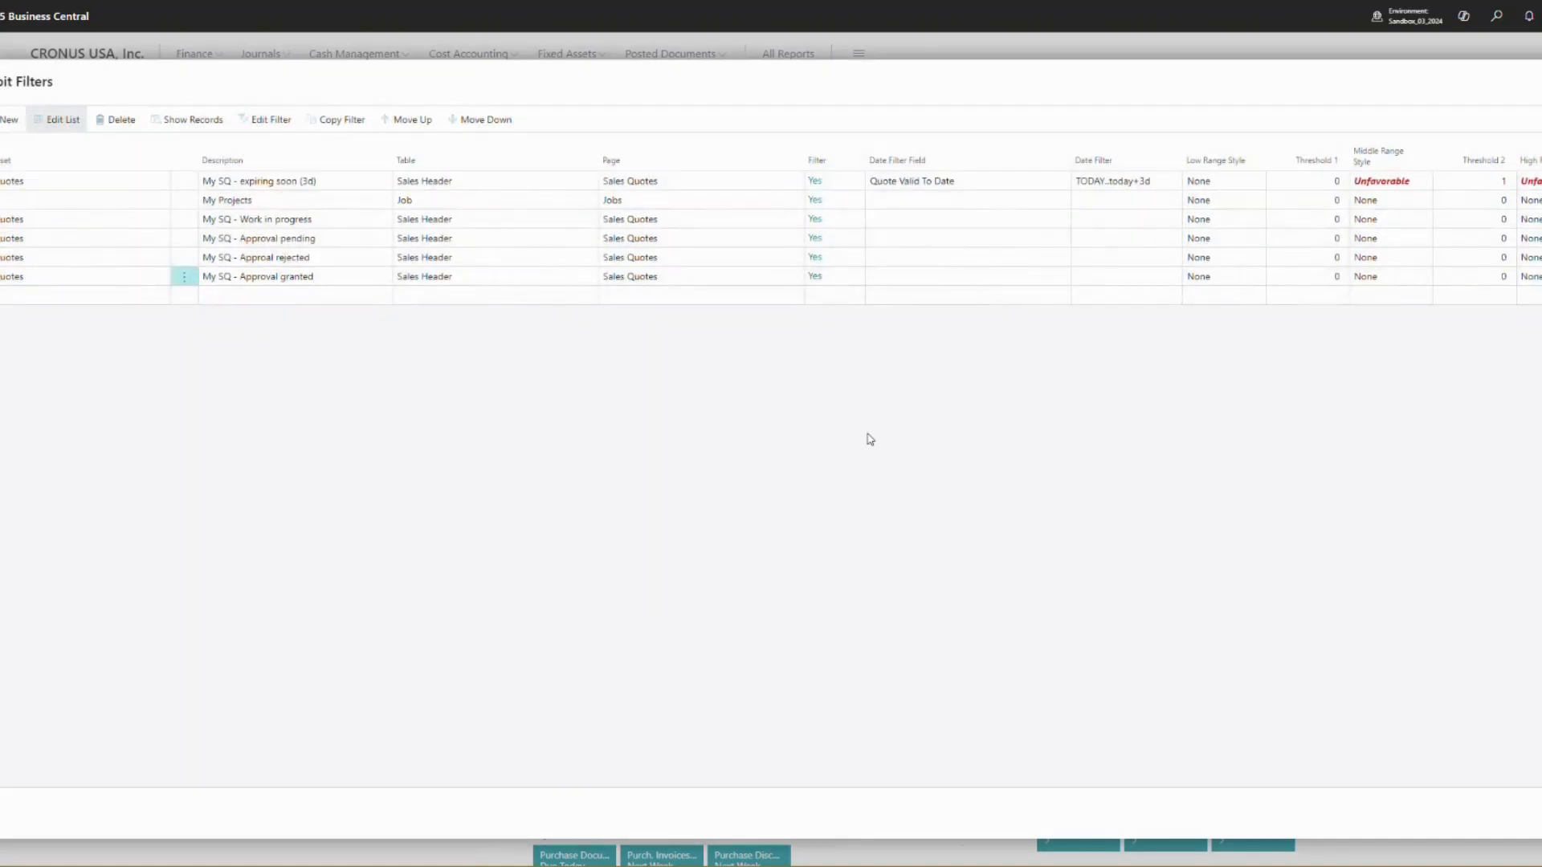
Move the "My SQ - expiring soon (3d)" line to the end of the cockpit filter list
click(410, 183)
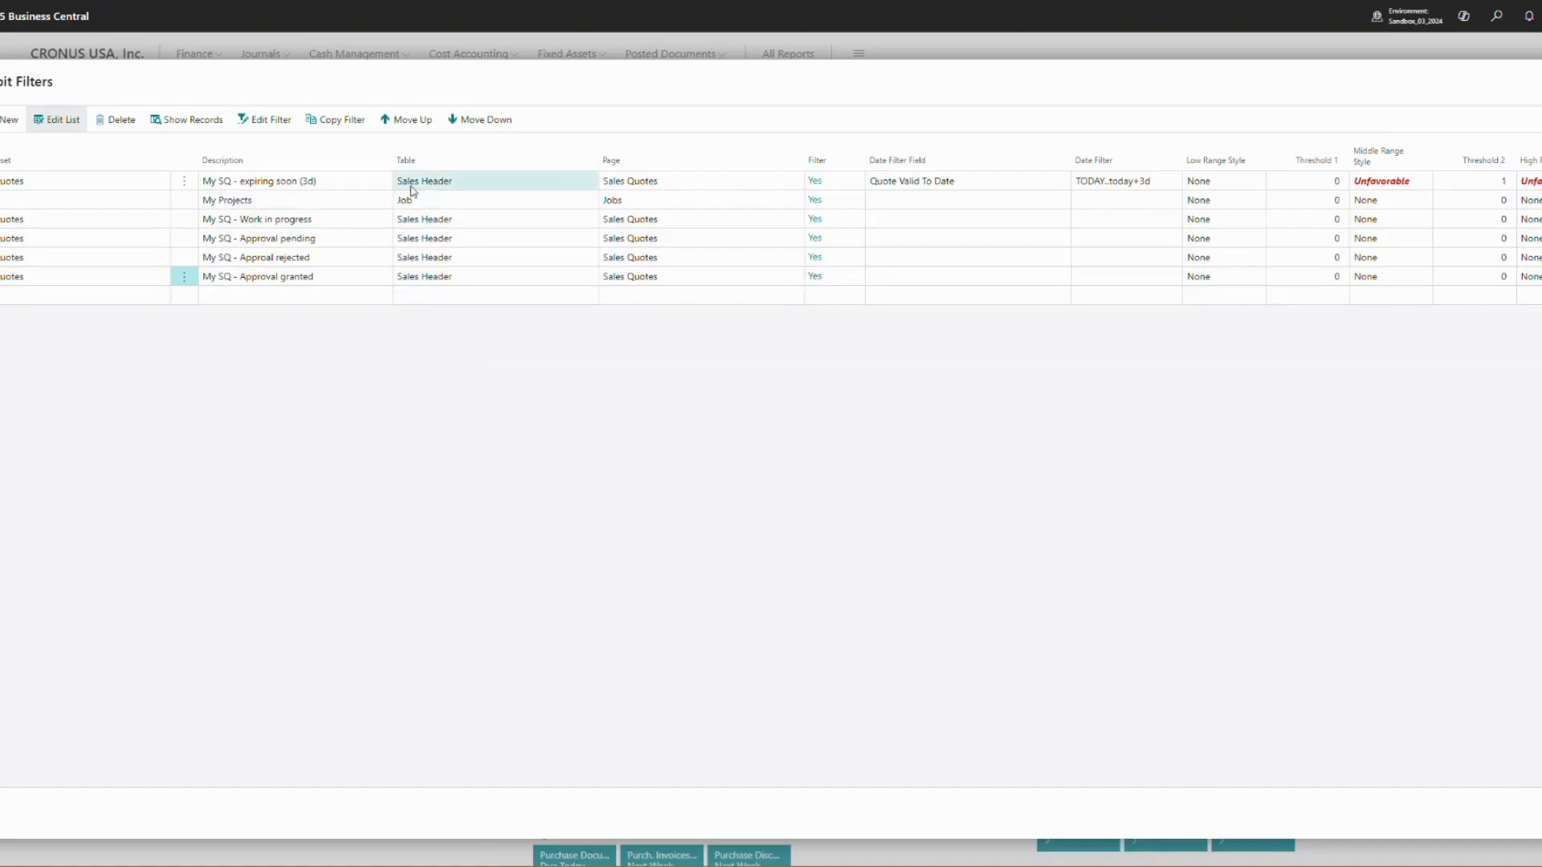
click(474, 121)
click(474, 120)
click(474, 120)
click(474, 120)
click(473, 121)
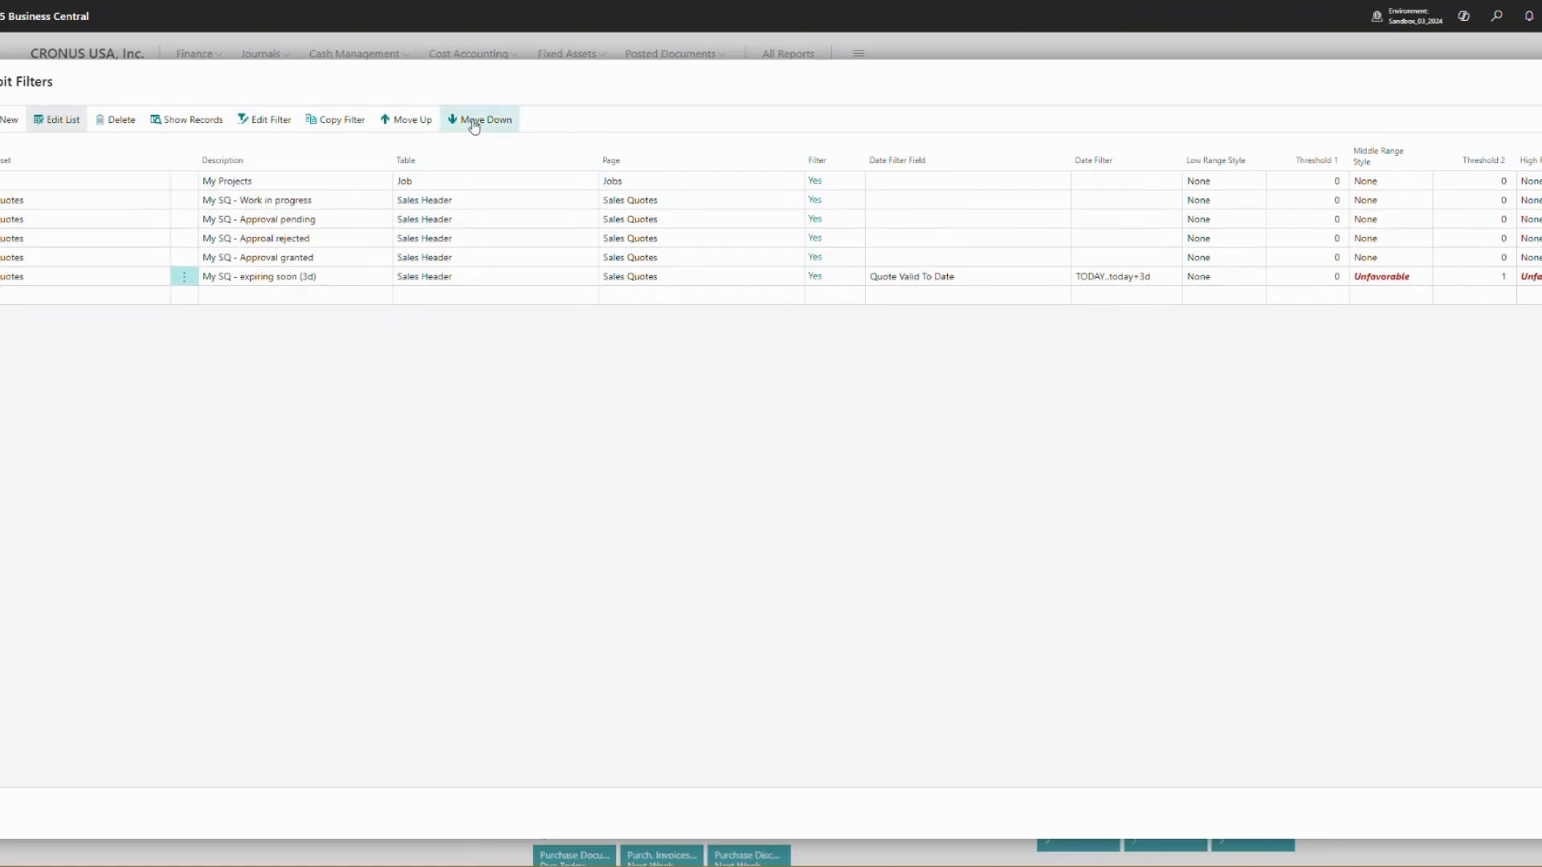
Move the "My Projects" line directly below "My SQ - Approval granted" and return to the role center
click(417, 180)
click(456, 122)
click(456, 122)
click(456, 122)
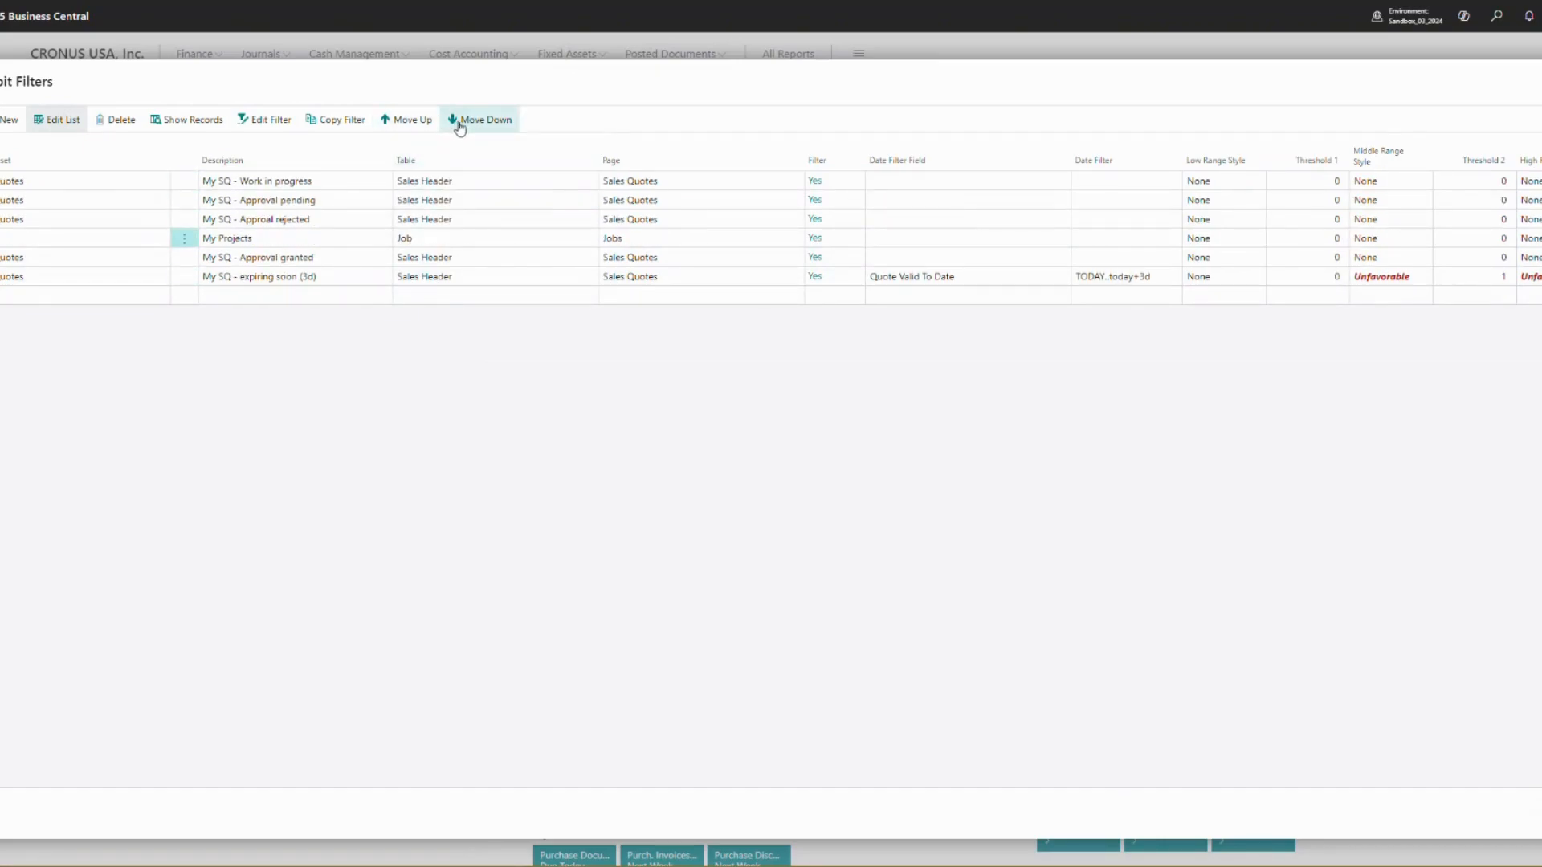
click(456, 122)
click(456, 122)
click(409, 121)
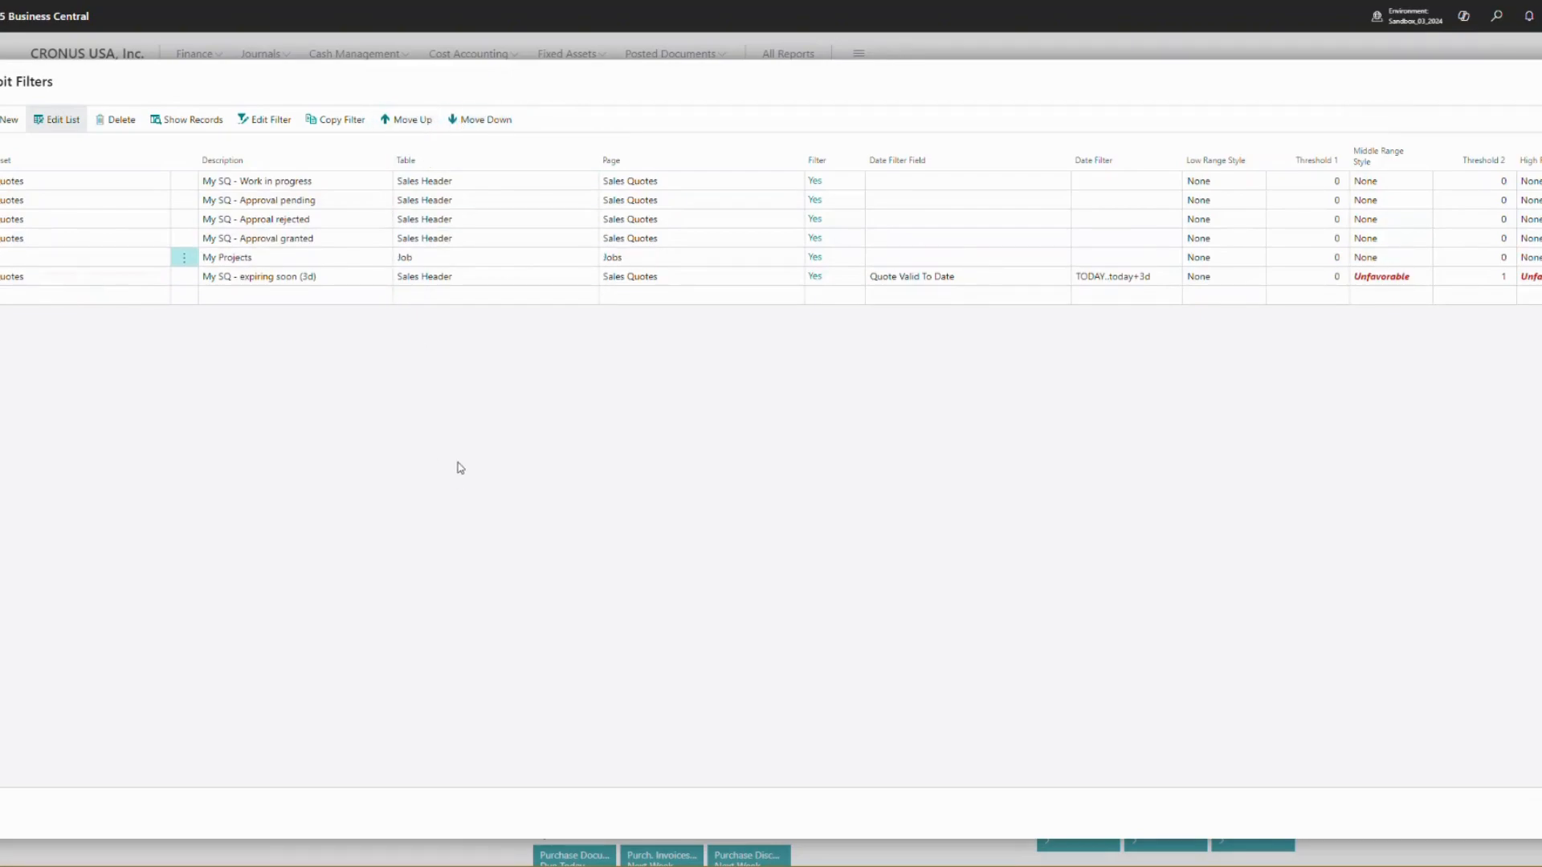
key(Escape)
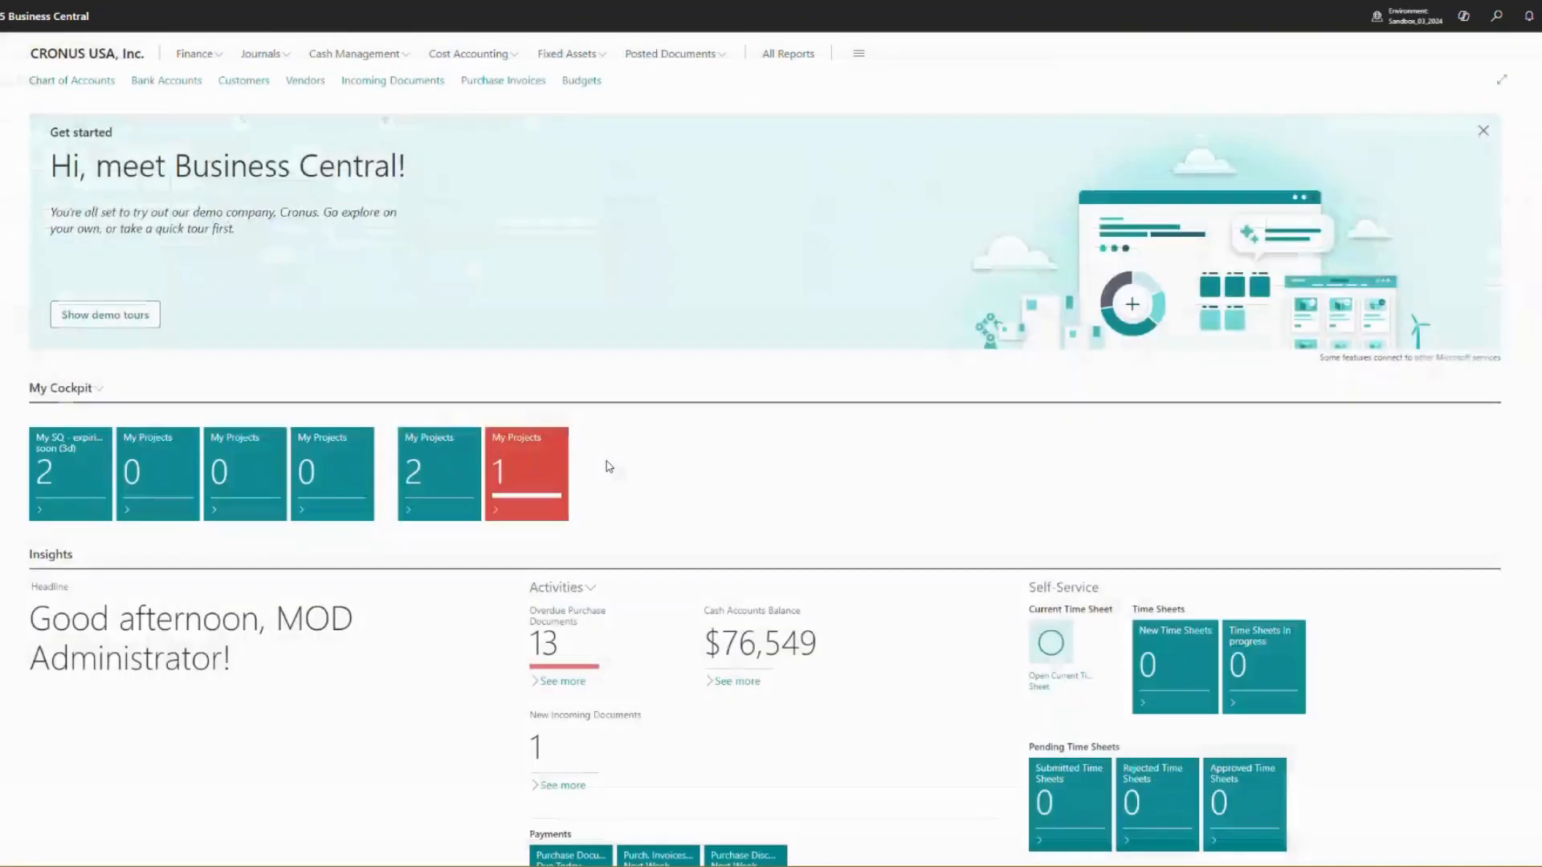
click(505, 105)
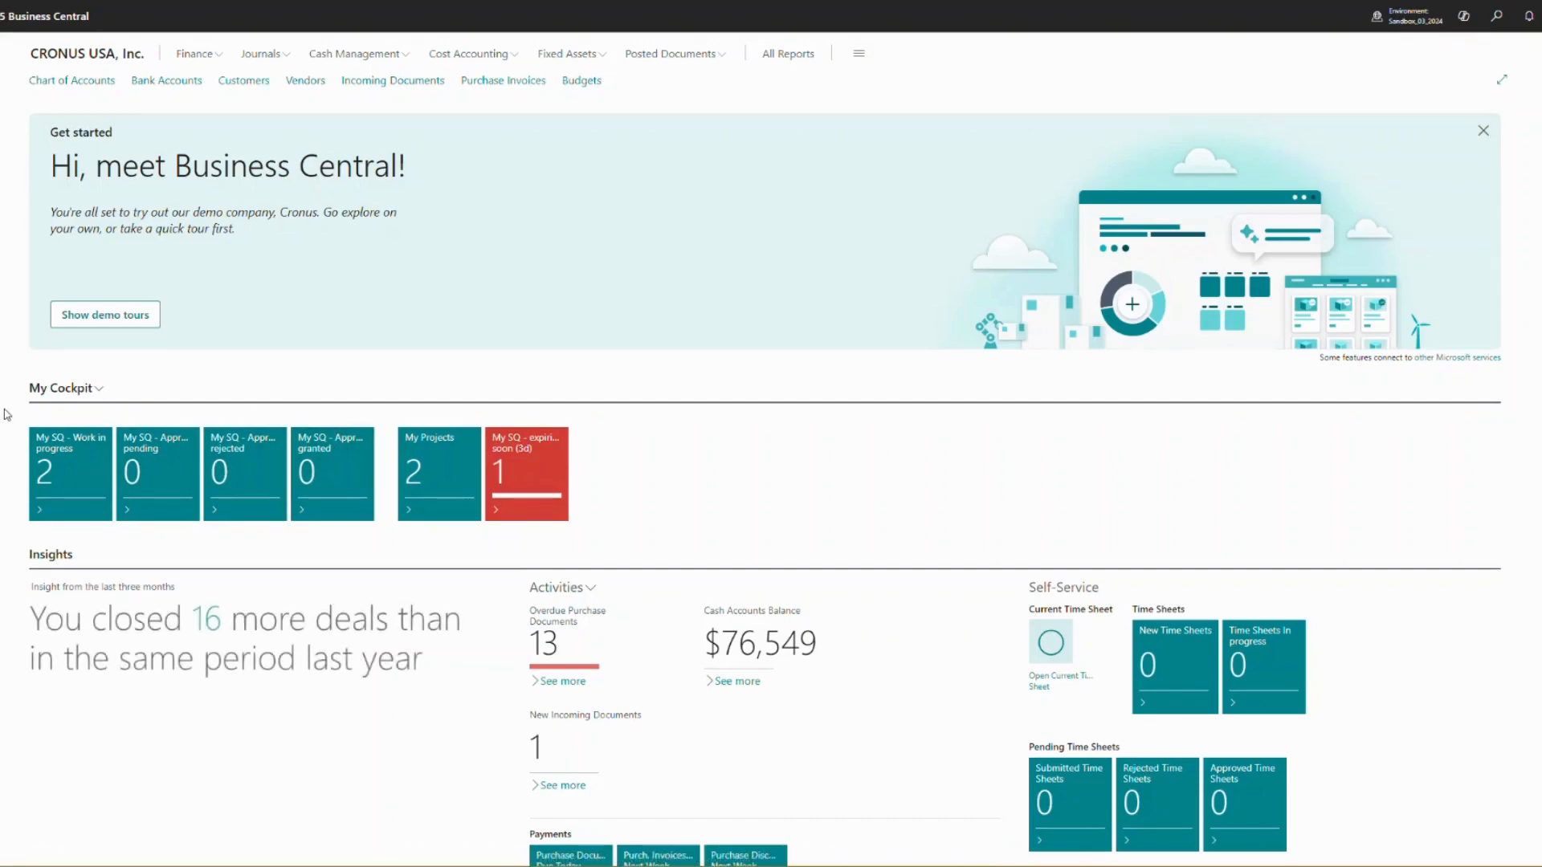
Set the process status of the Adatum Corporation sales quote to SQ2-200, Start Approval Process (SWT 01), and return to the role center
click(125, 477)
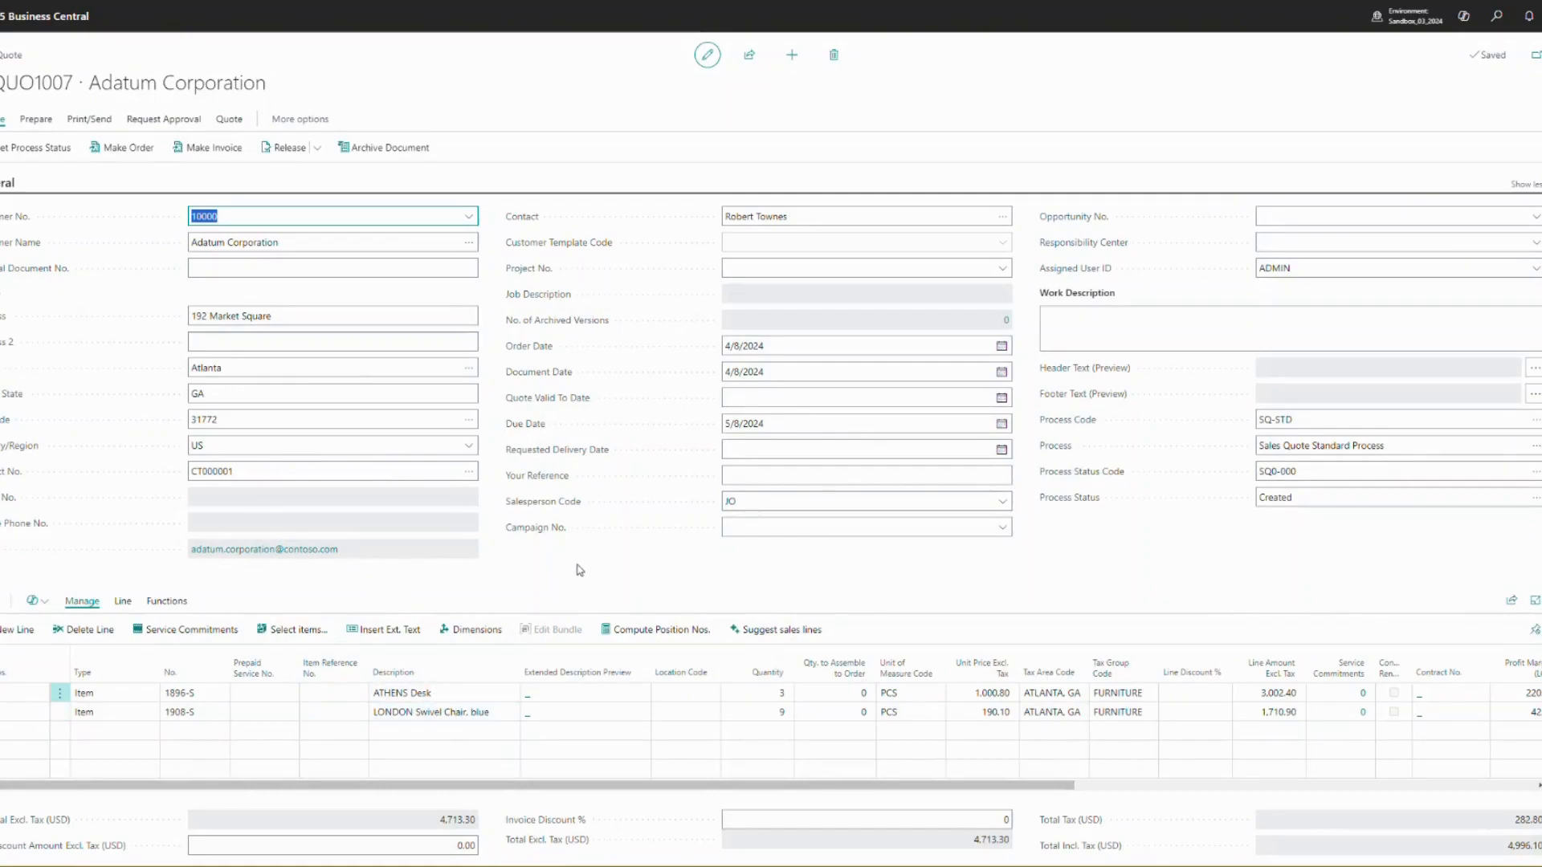
click(40, 147)
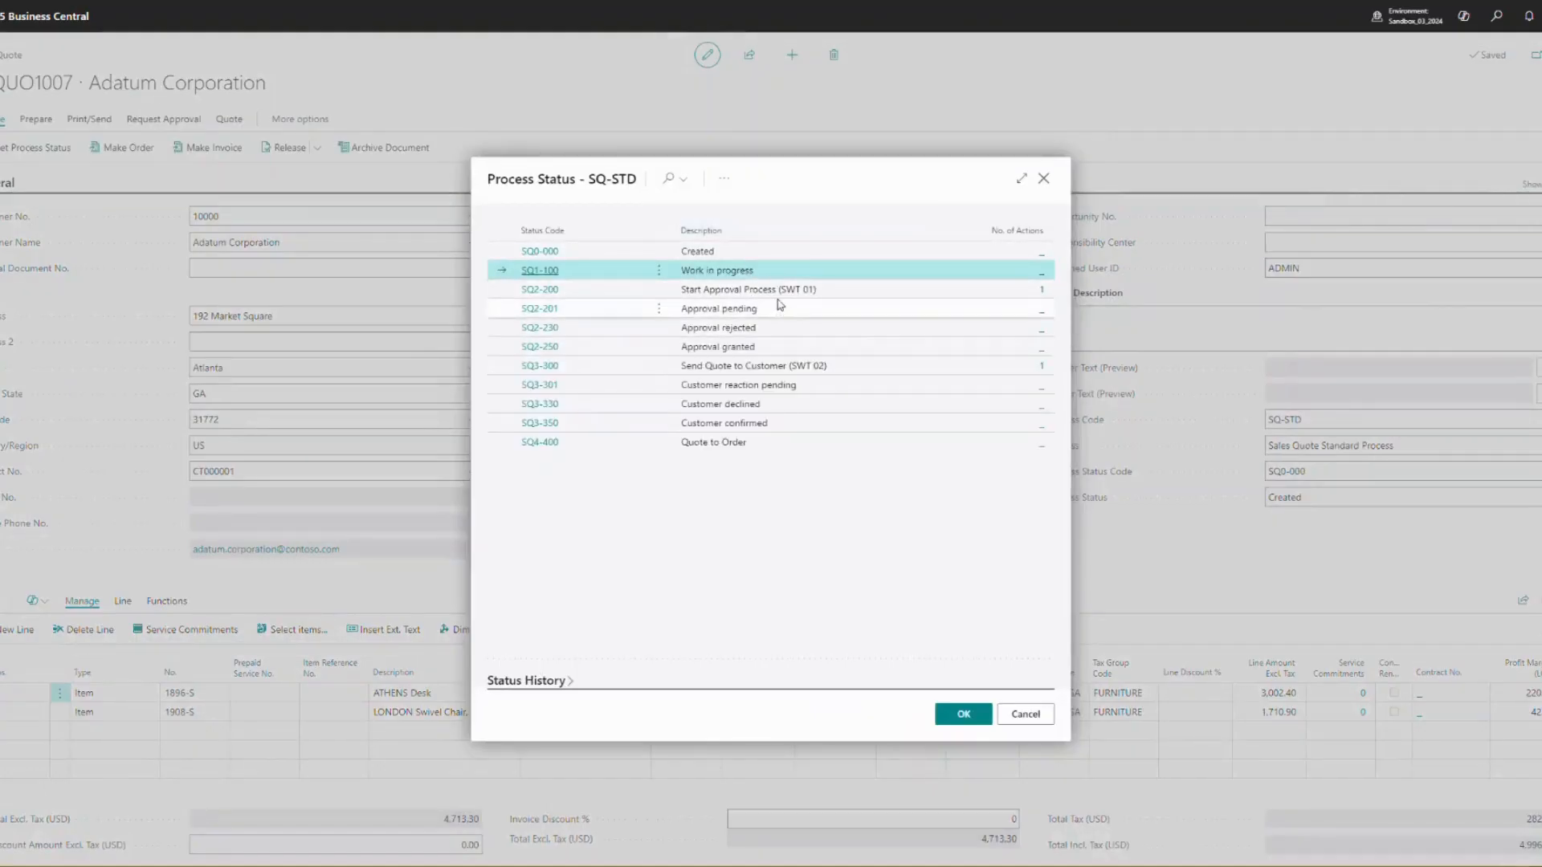
click(771, 291)
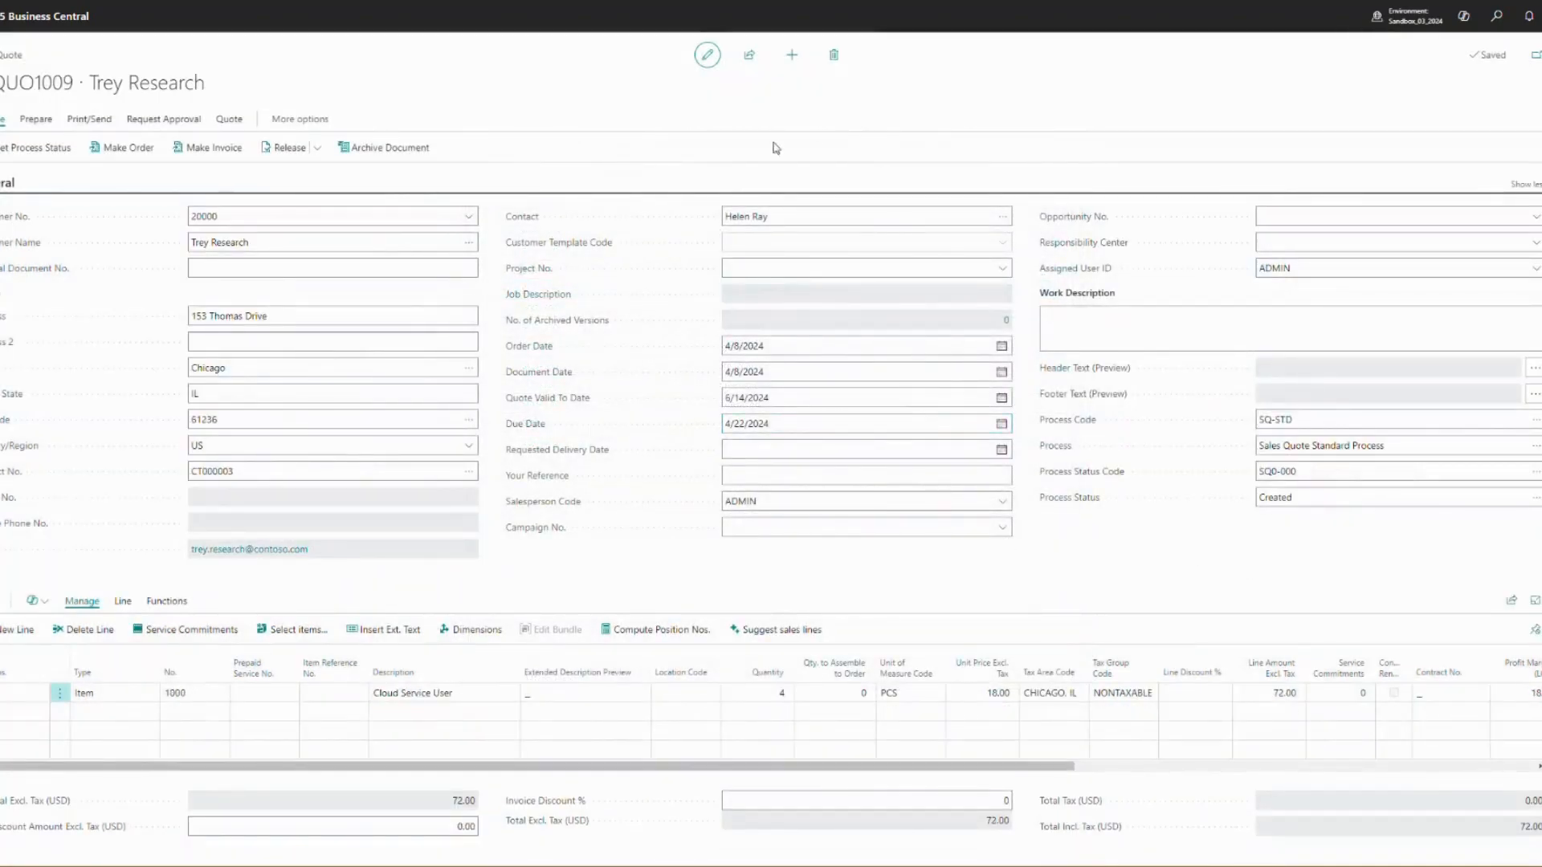
key(Escape)
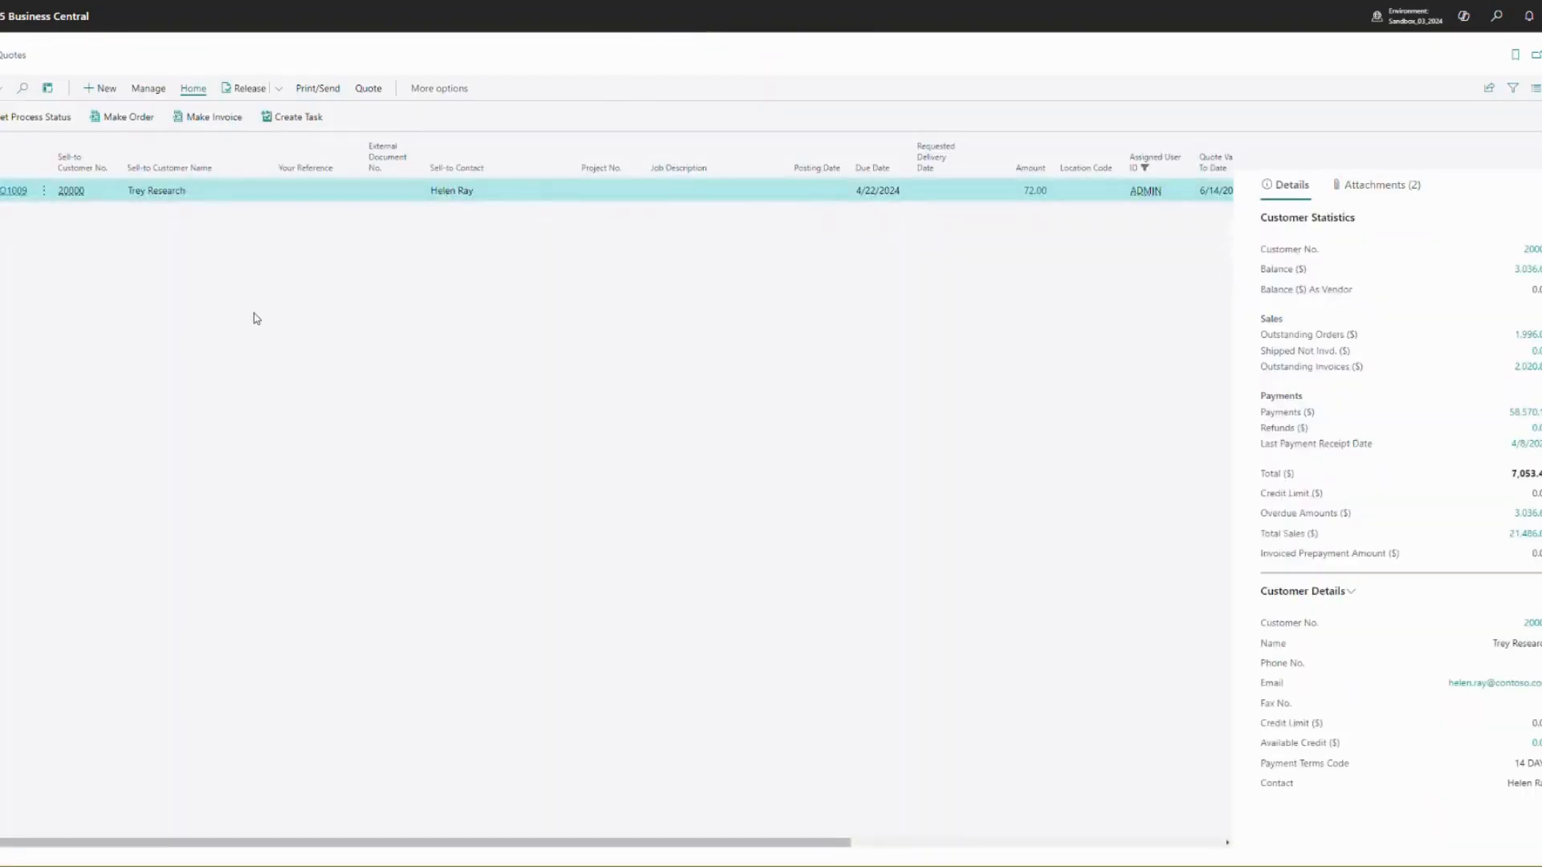
key(Escape)
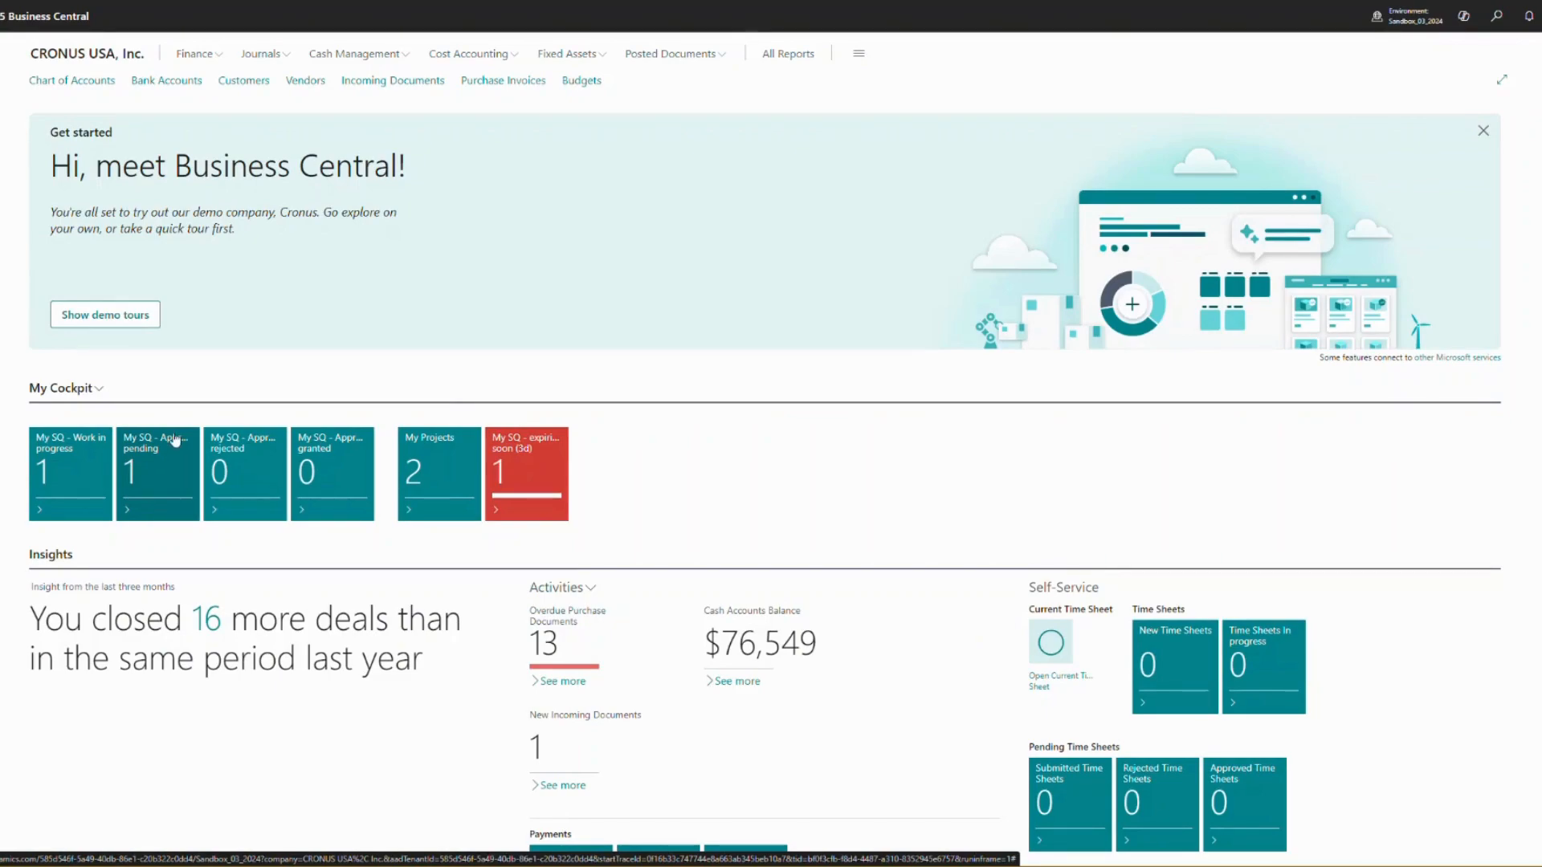
Check the process status columns of the quote behind the "My SQ - Approval pending" tile and dismiss the Get started banner
click(176, 473)
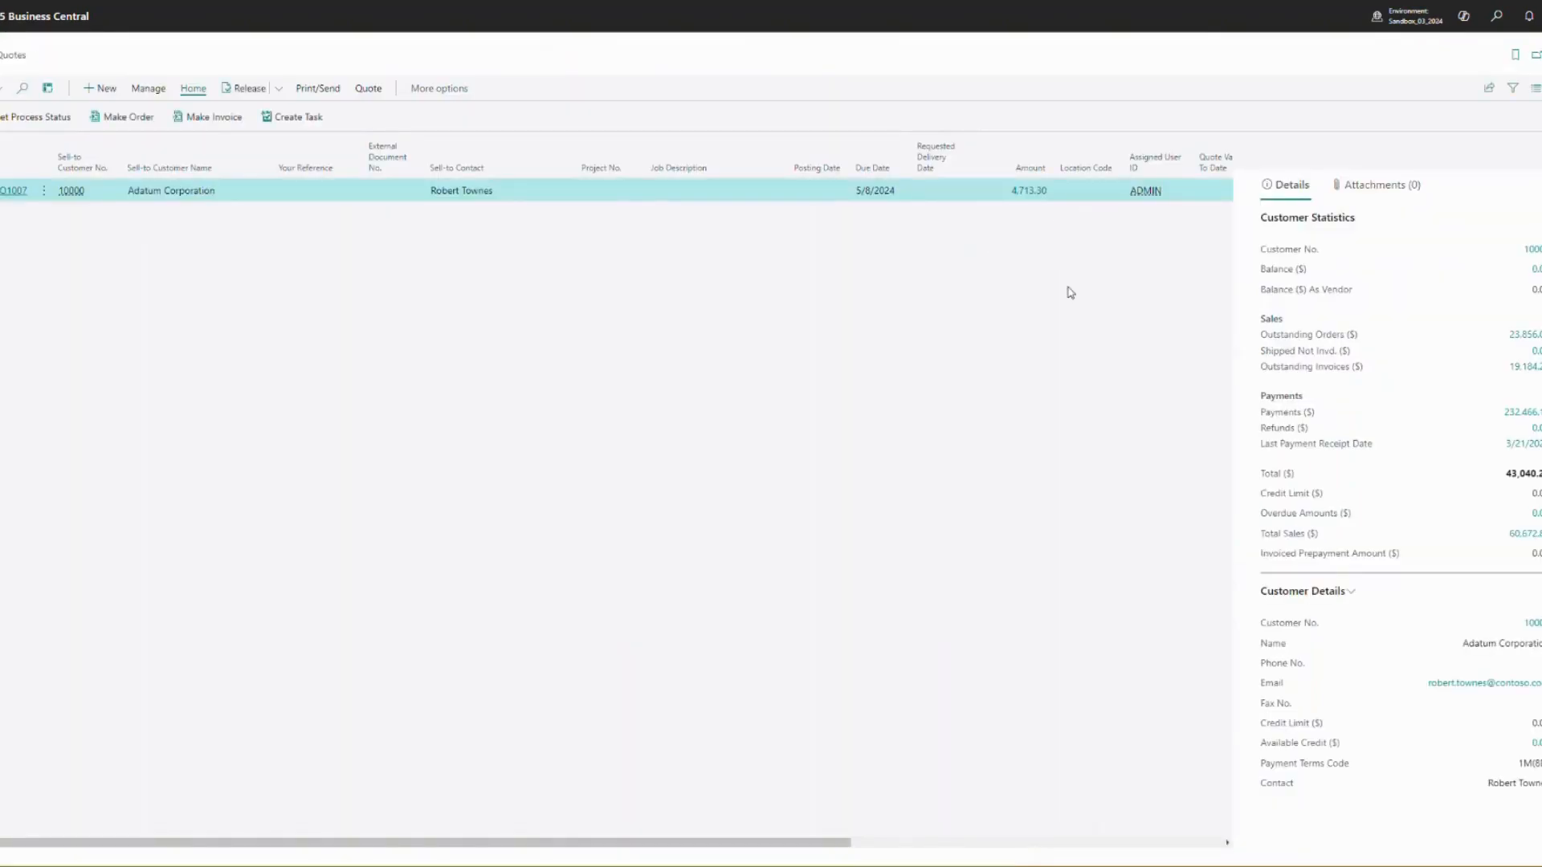
drag(739, 843, 1093, 843)
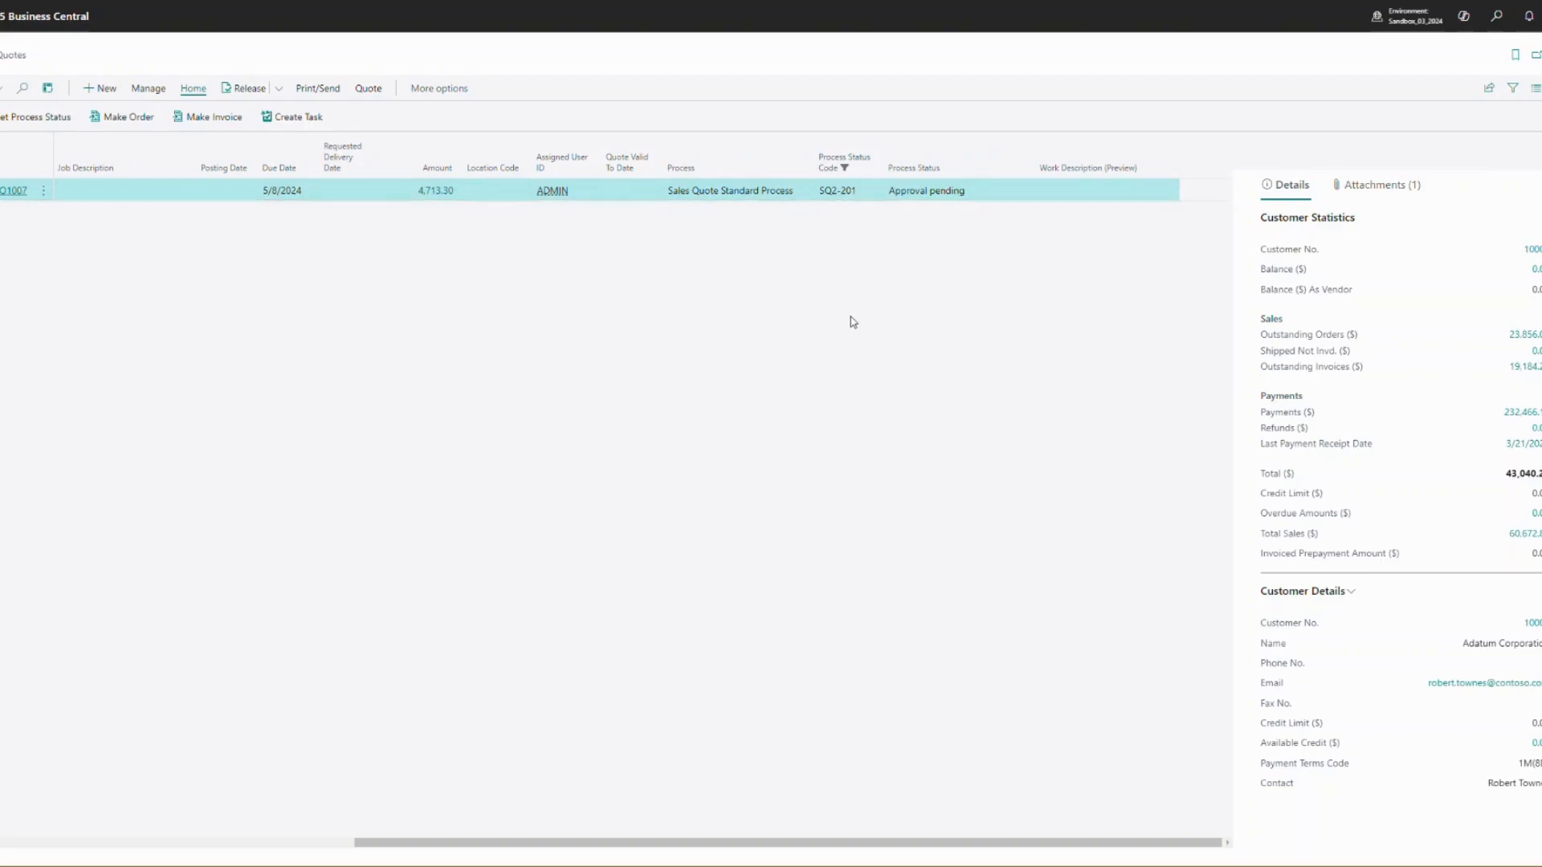
key(Escape)
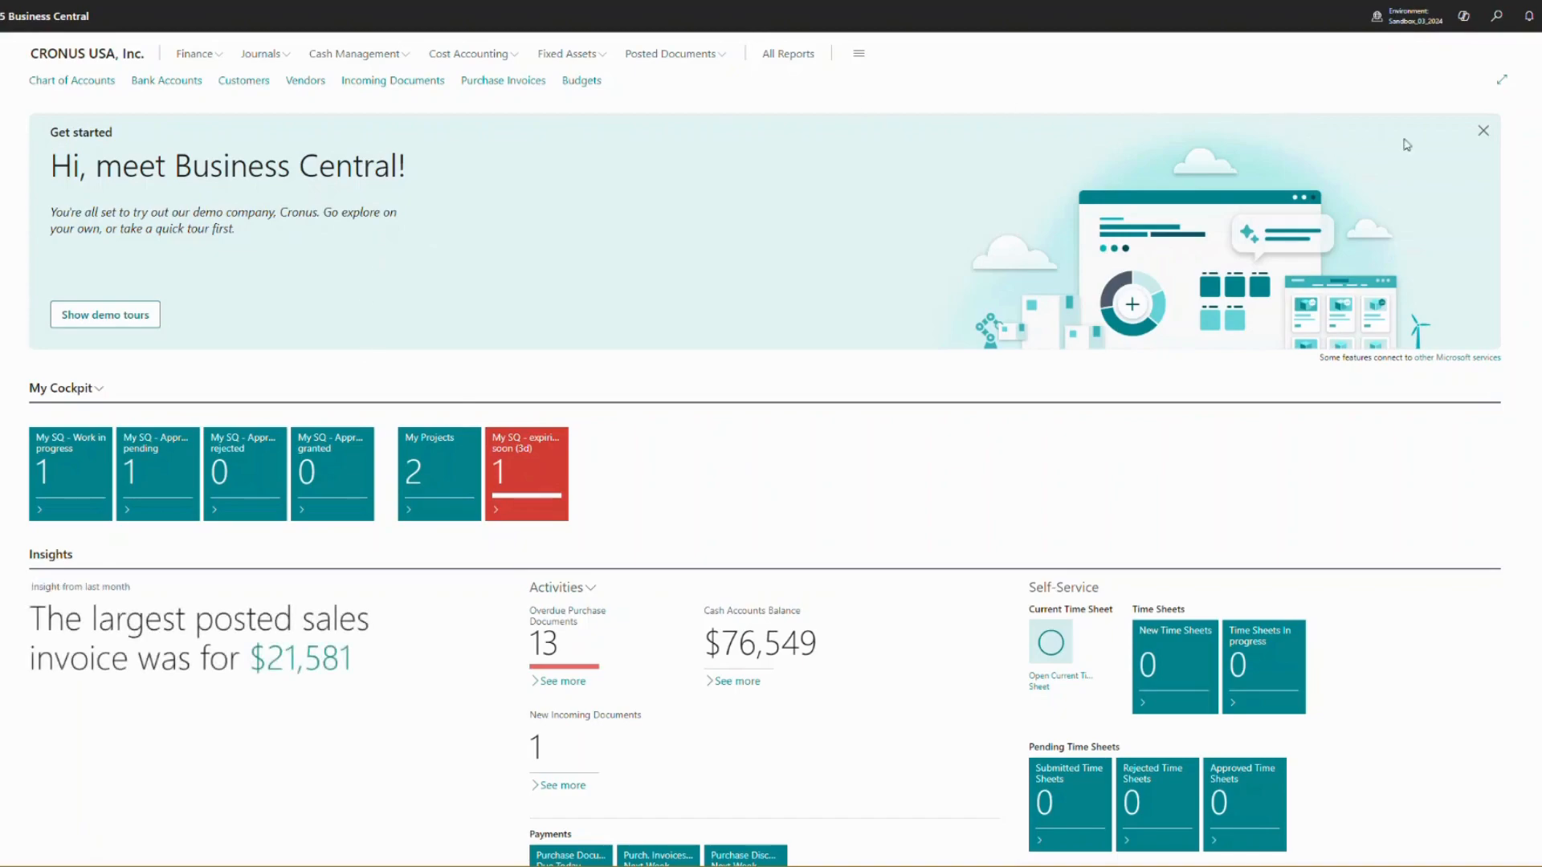
click(1483, 135)
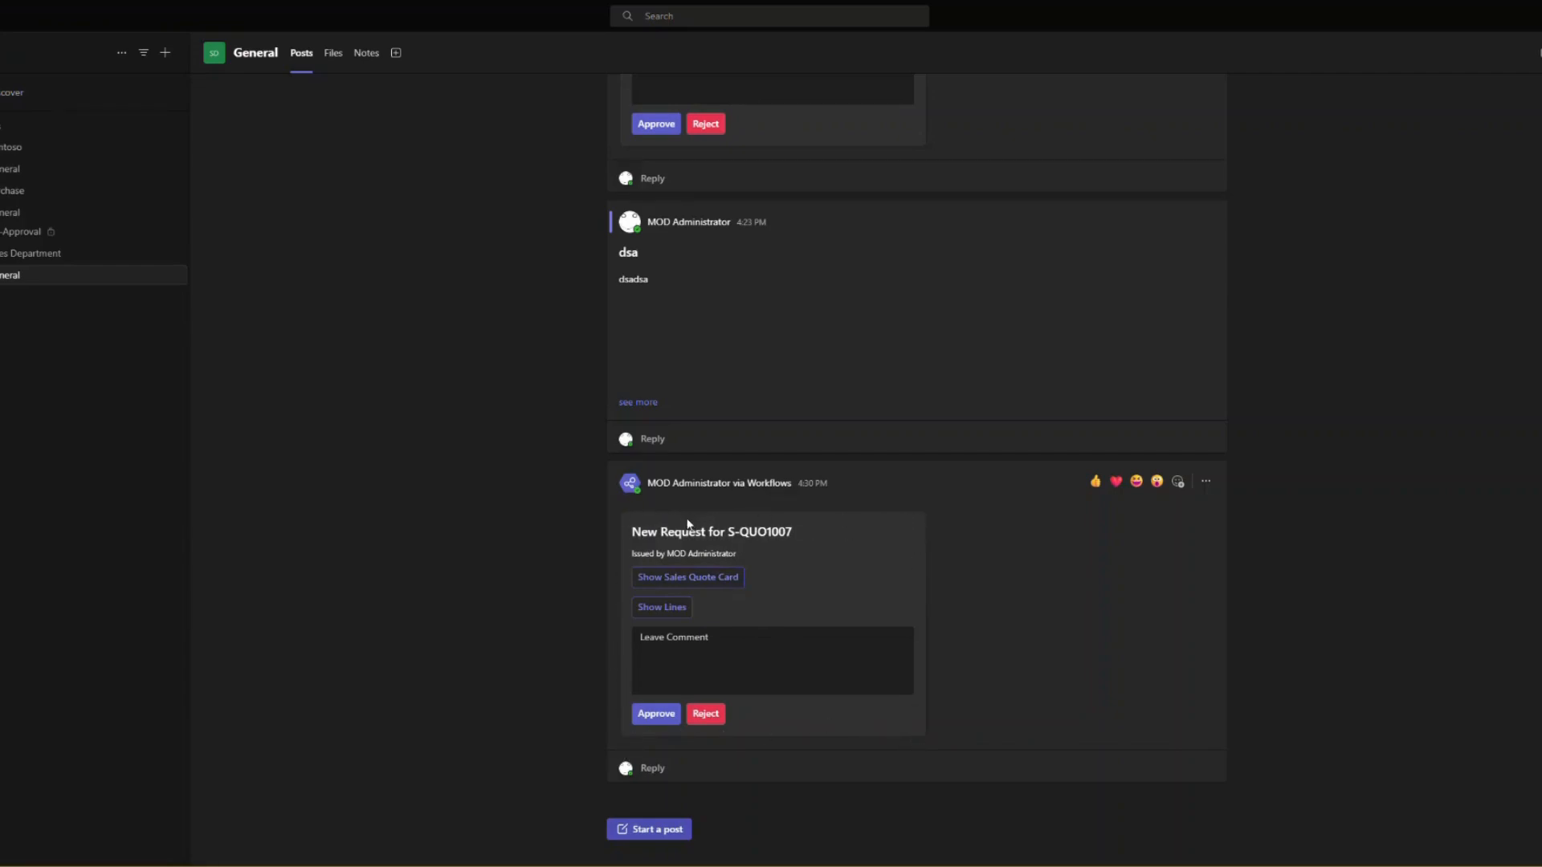
In Microsoft Teams, expand the sales quote card in the new approval request and review the quote's details in Business Central
click(731, 580)
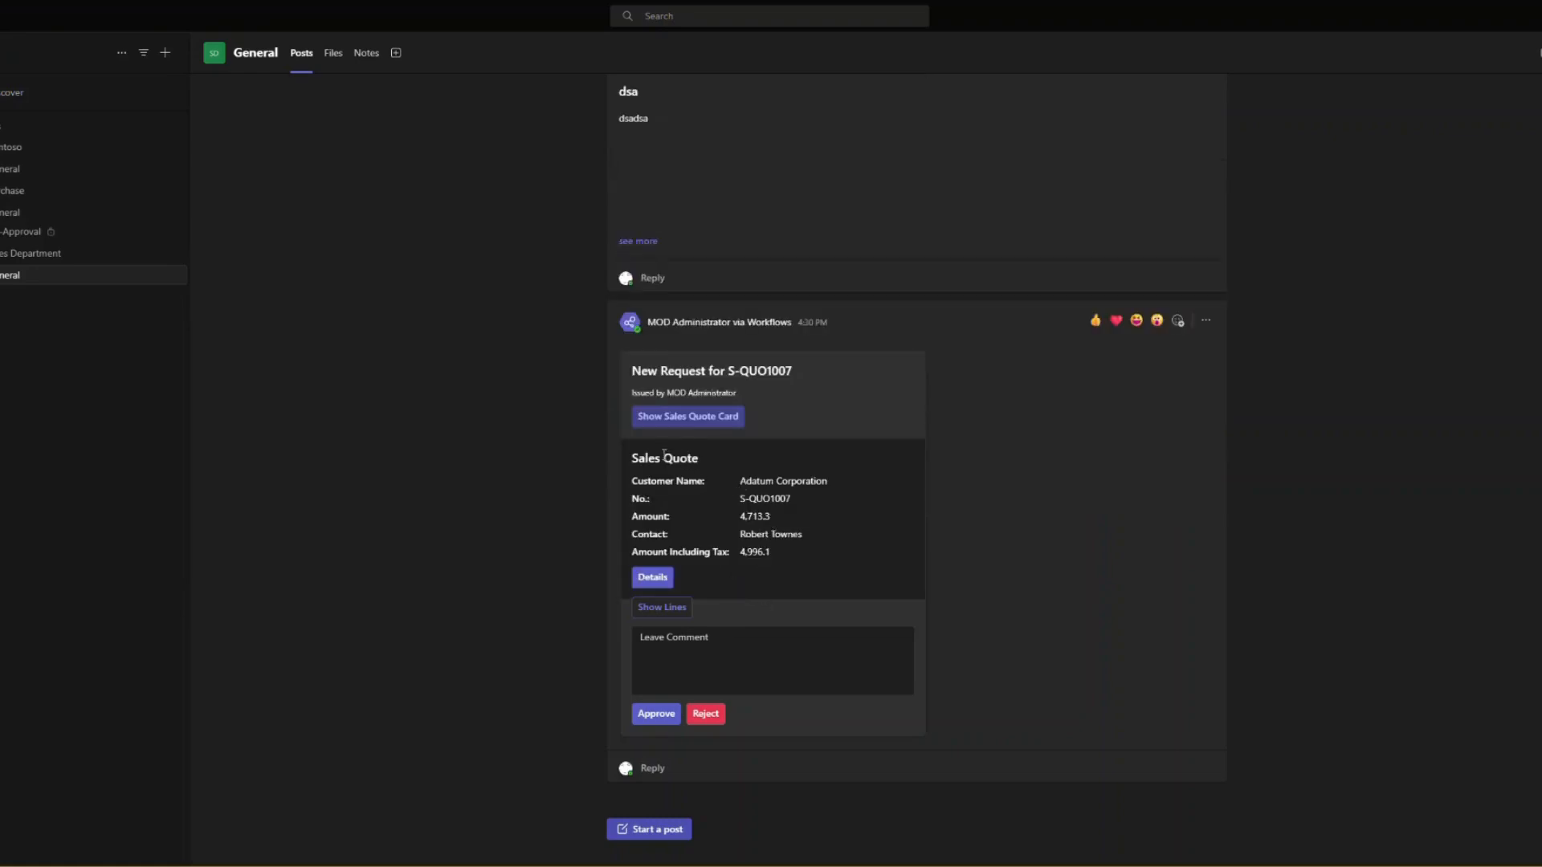
drag(664, 454, 783, 553)
click(782, 550)
click(652, 578)
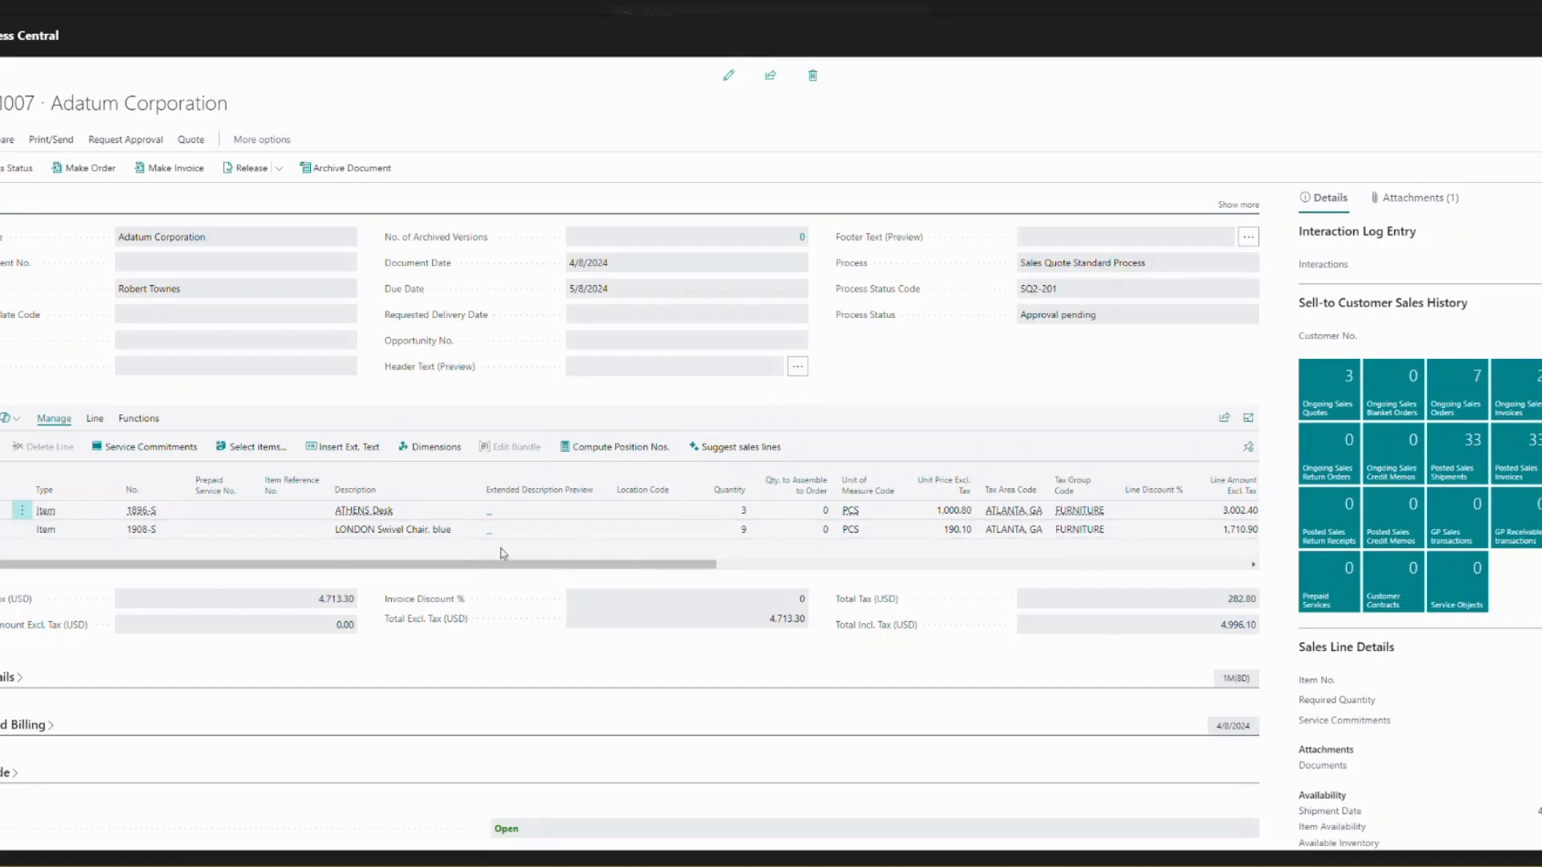
drag(404, 565, 695, 563)
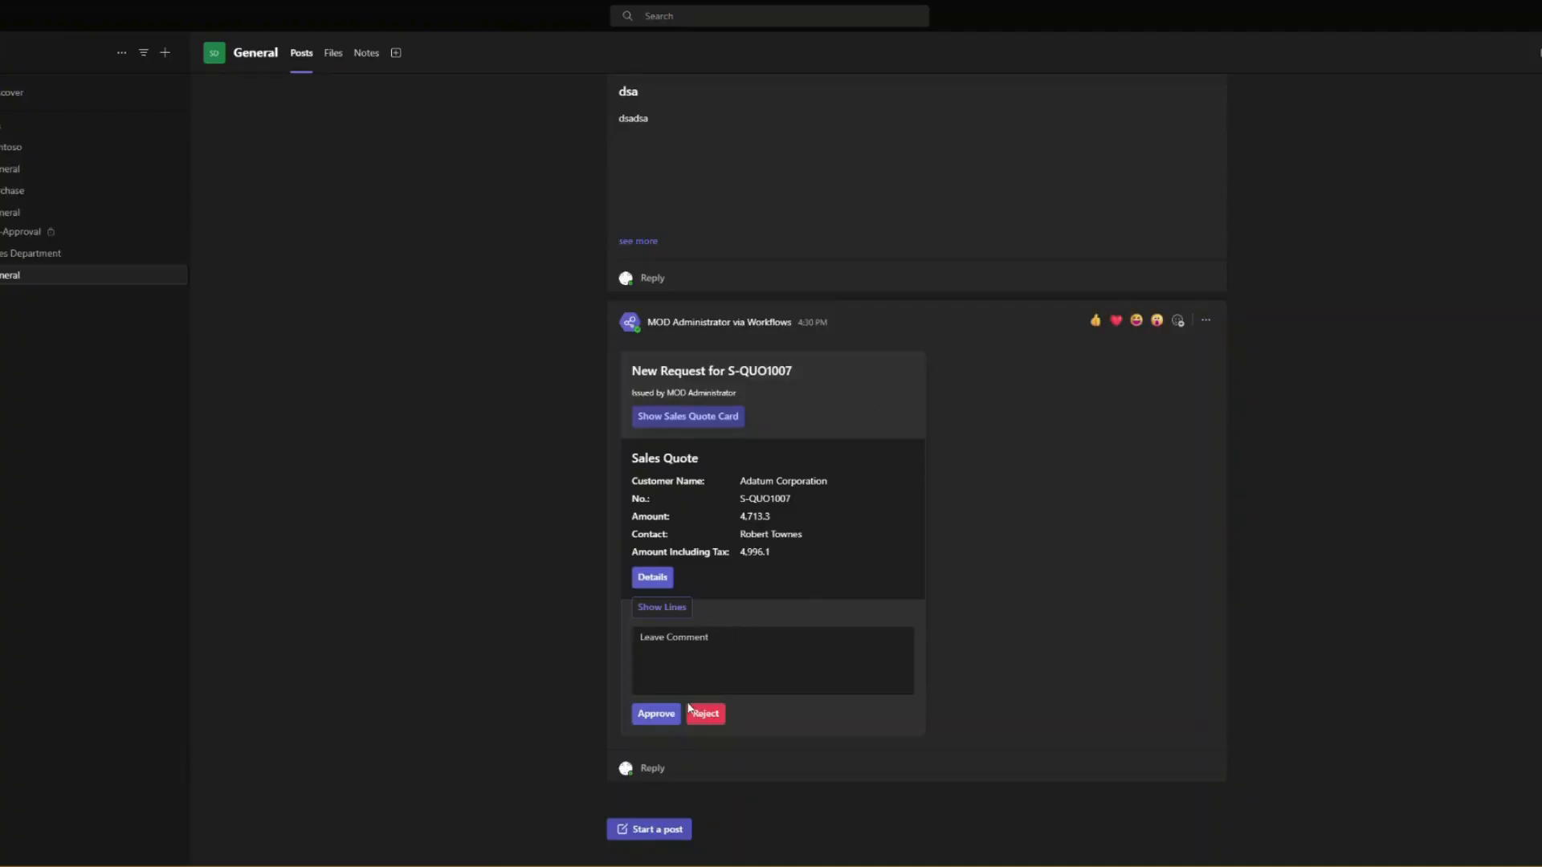
Show the lines of the approval request and review the item numbers, quantities and line amounts
click(681, 655)
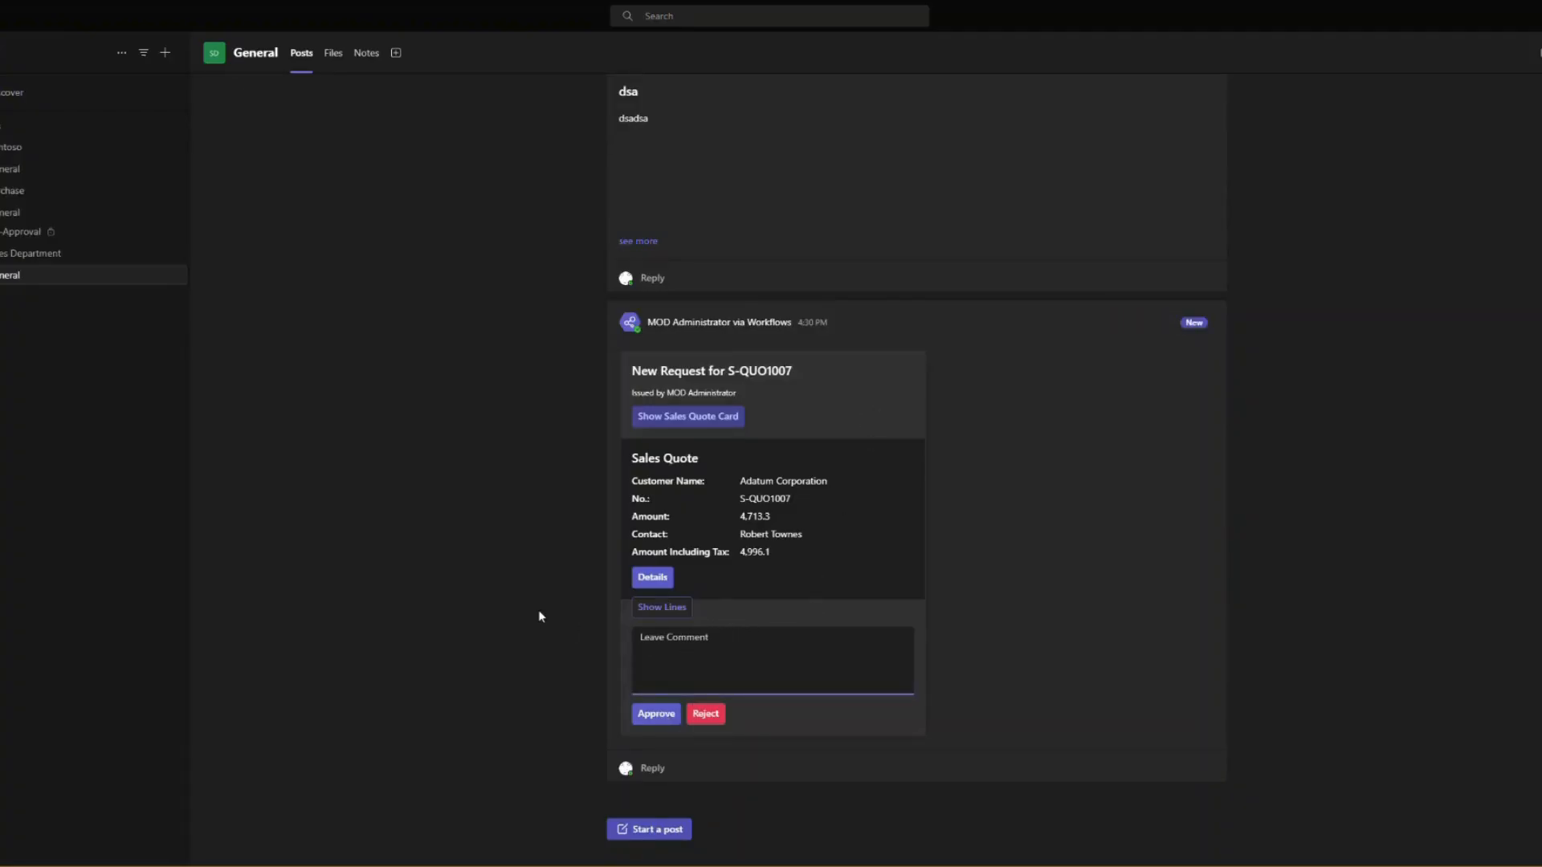
click(671, 608)
drag(632, 572, 729, 594)
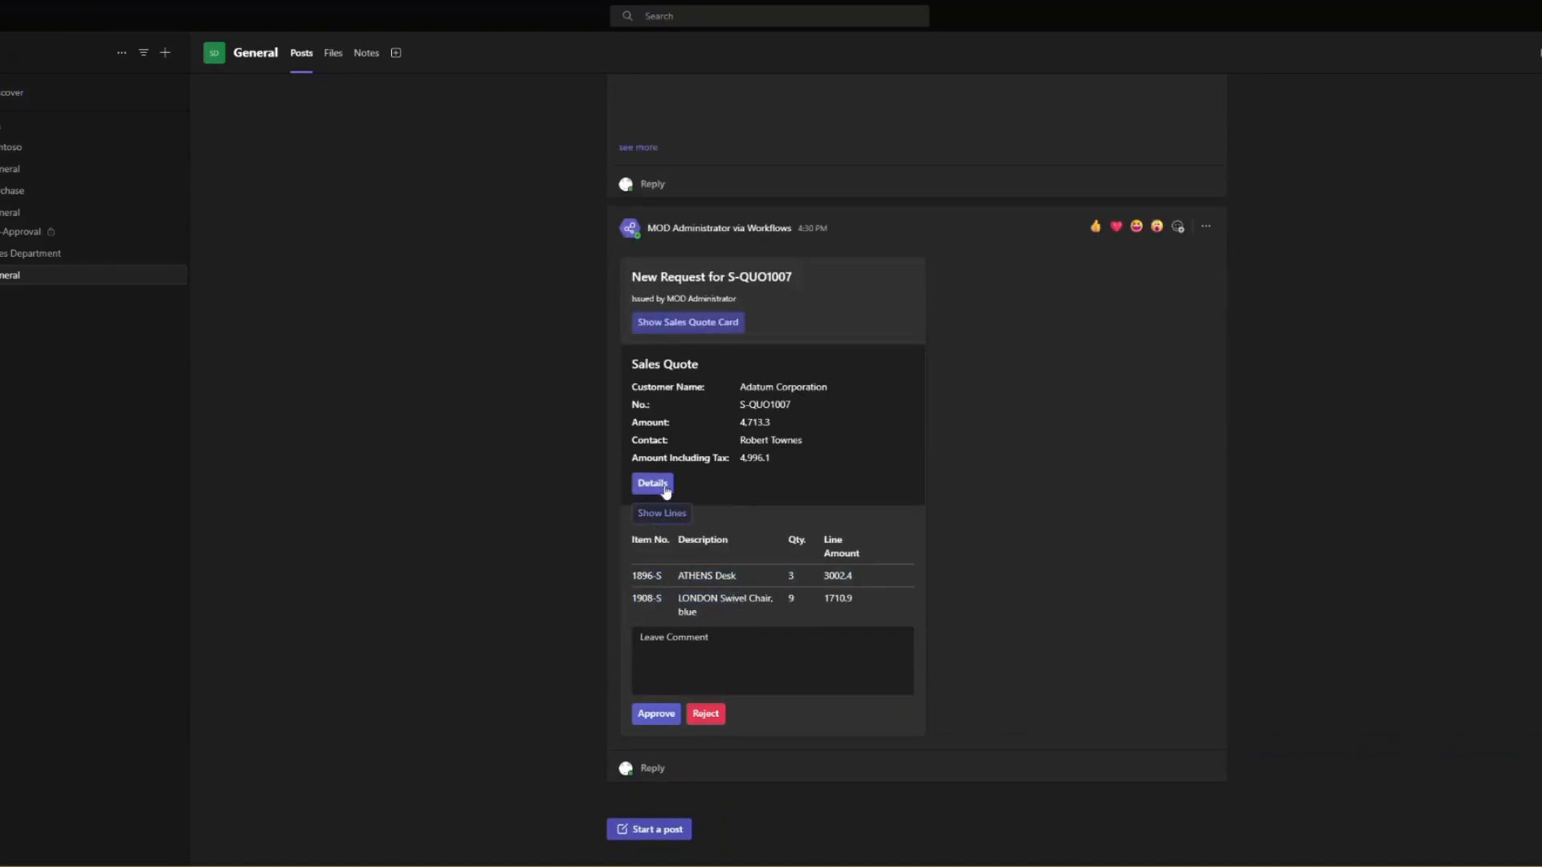
double_click(791, 576)
drag(833, 572, 852, 576)
Approve the request with the comment "Thats fine, ty"
click(807, 652)
text(Tahts)
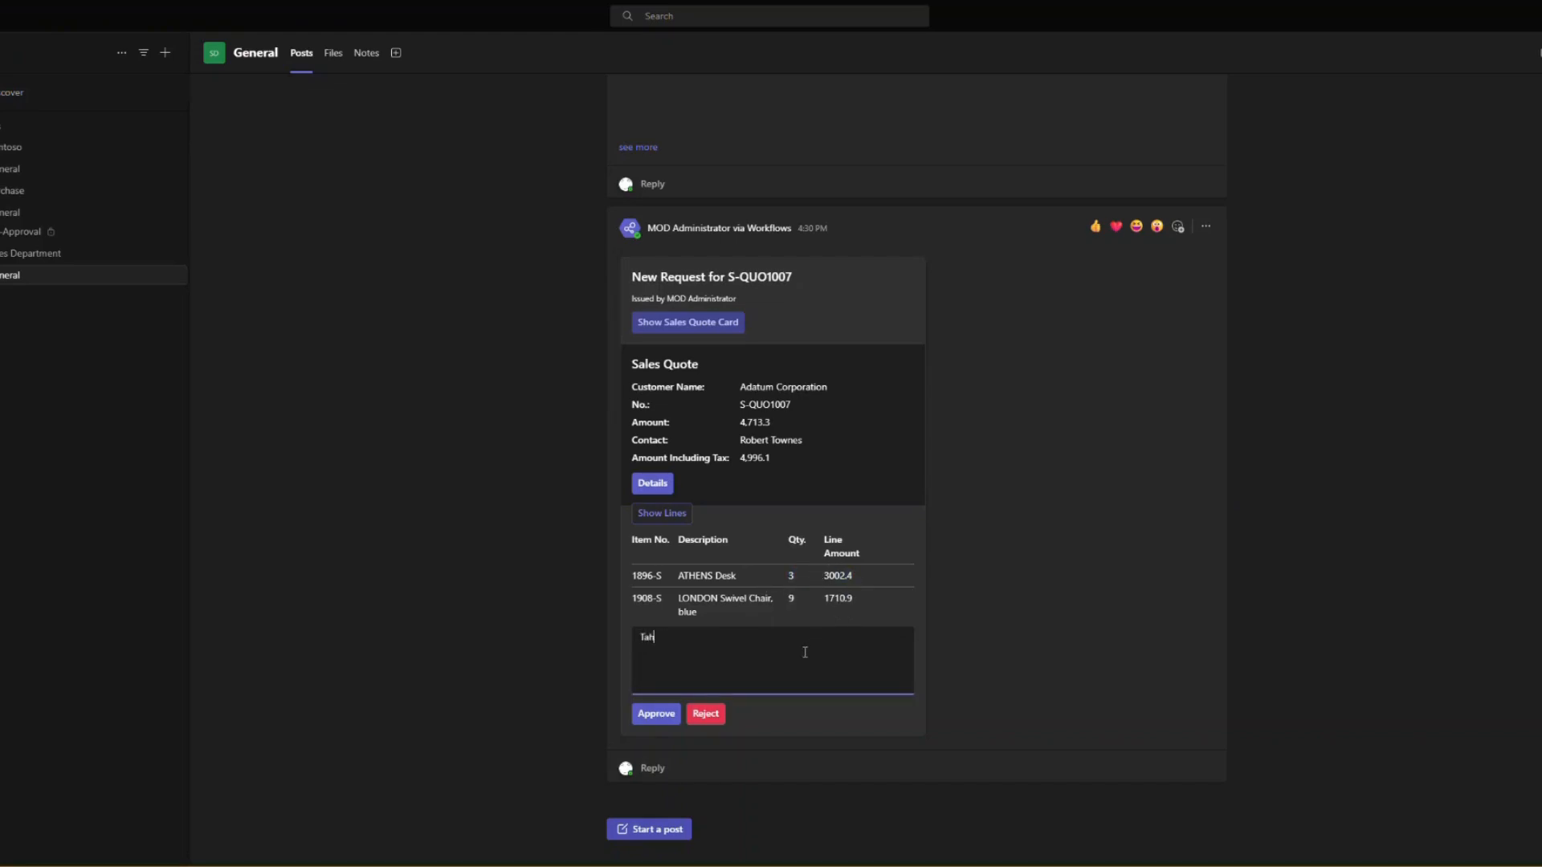
key(BackSpace)
key(BackSpace)
key(BackSpace)
text(hjats)
key(BackSpace)
key(BackSpace)
key(BackSpace)
key(BackSpace)
text(ats fine, ty)
click(655, 714)
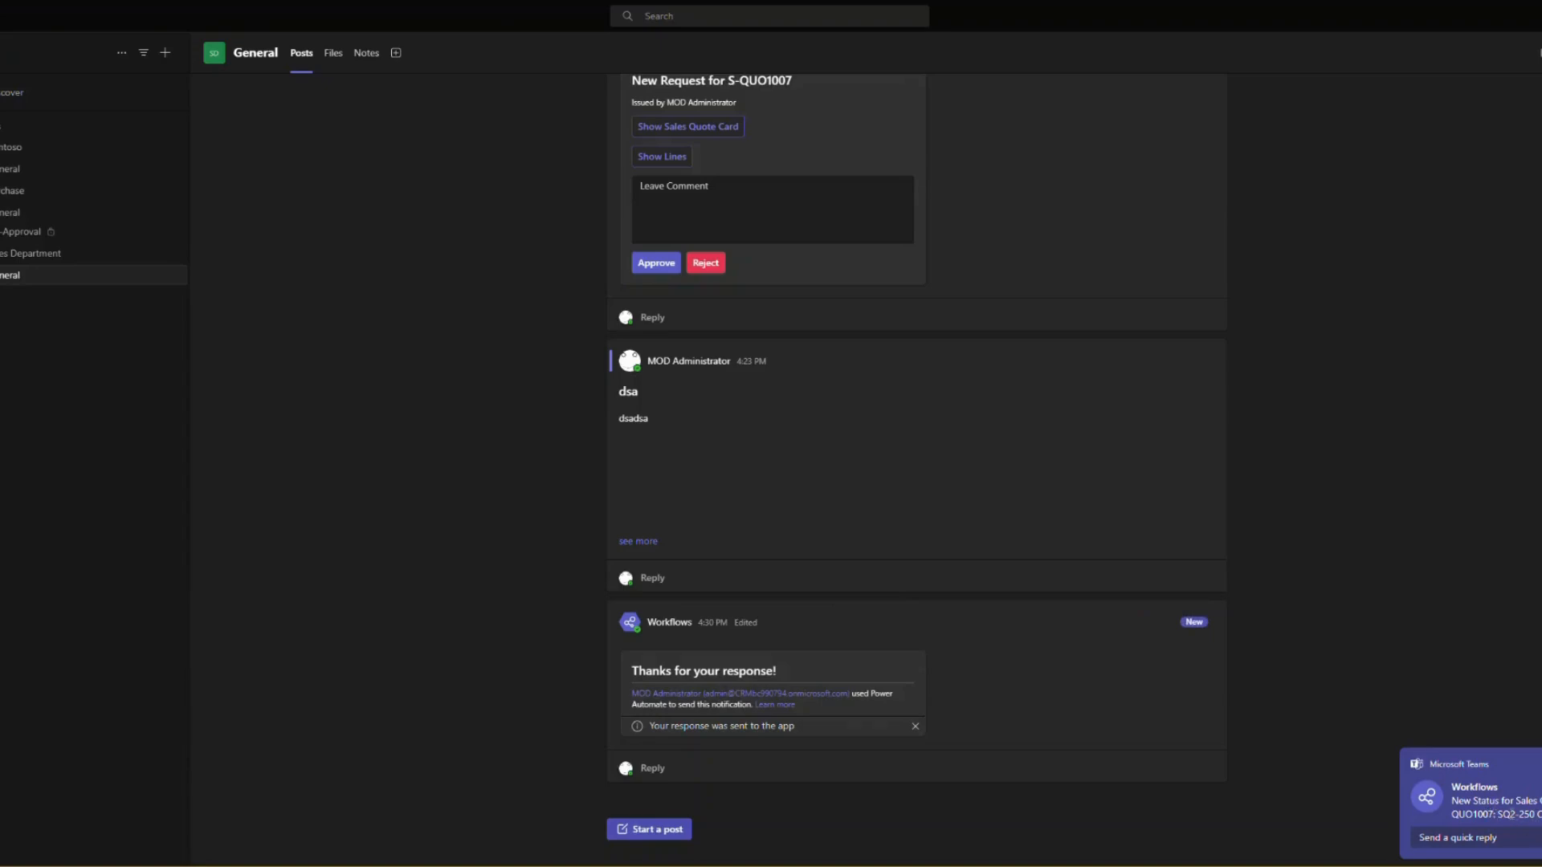
Open the Workflows notification and read the new status and comment for the approved sales quote
click(1508, 813)
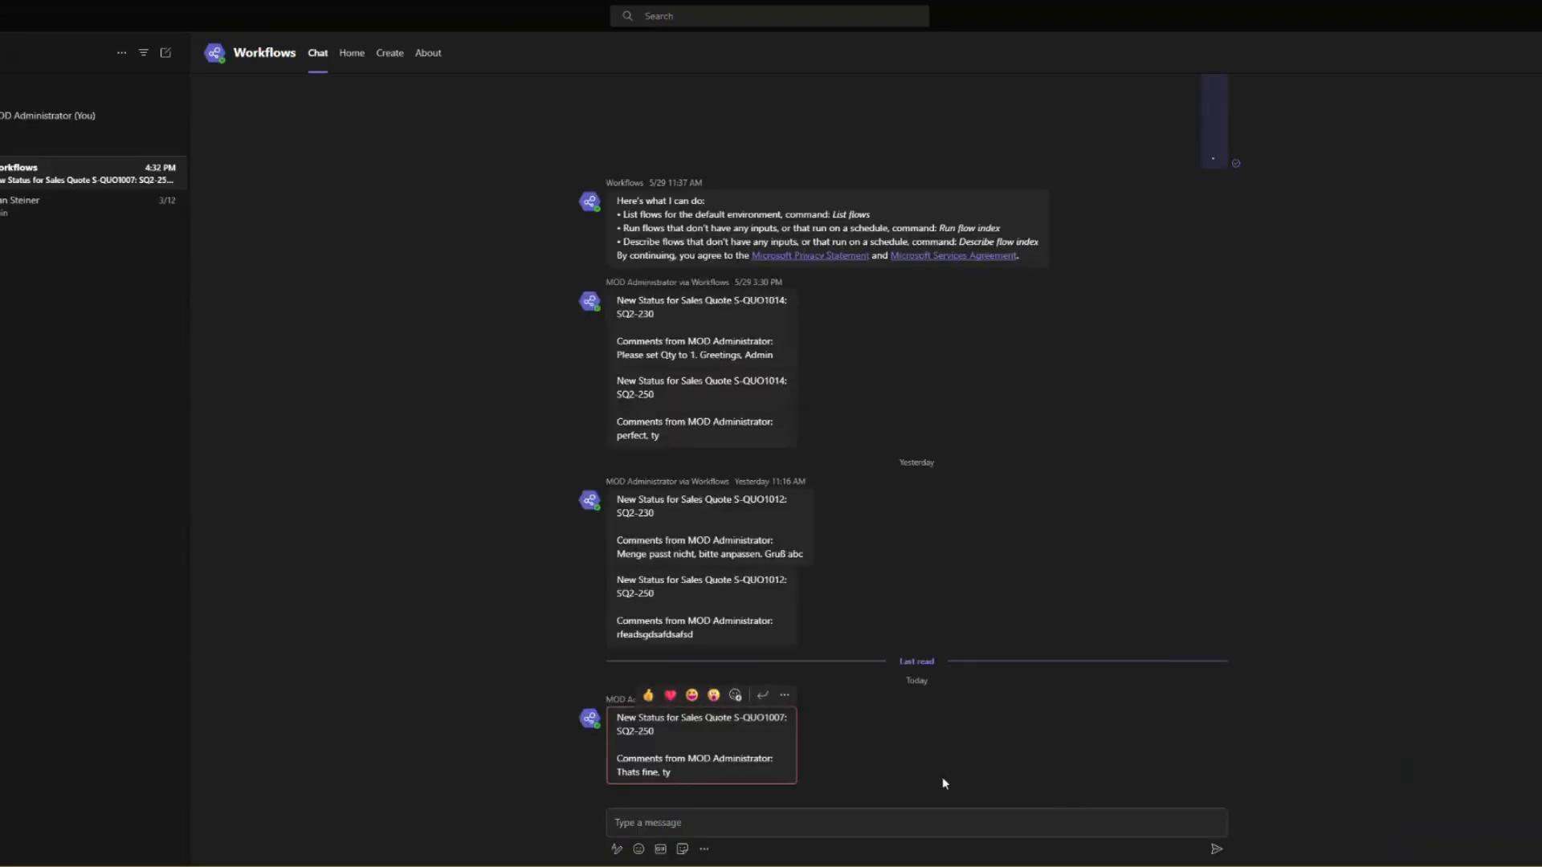
drag(743, 769, 690, 699)
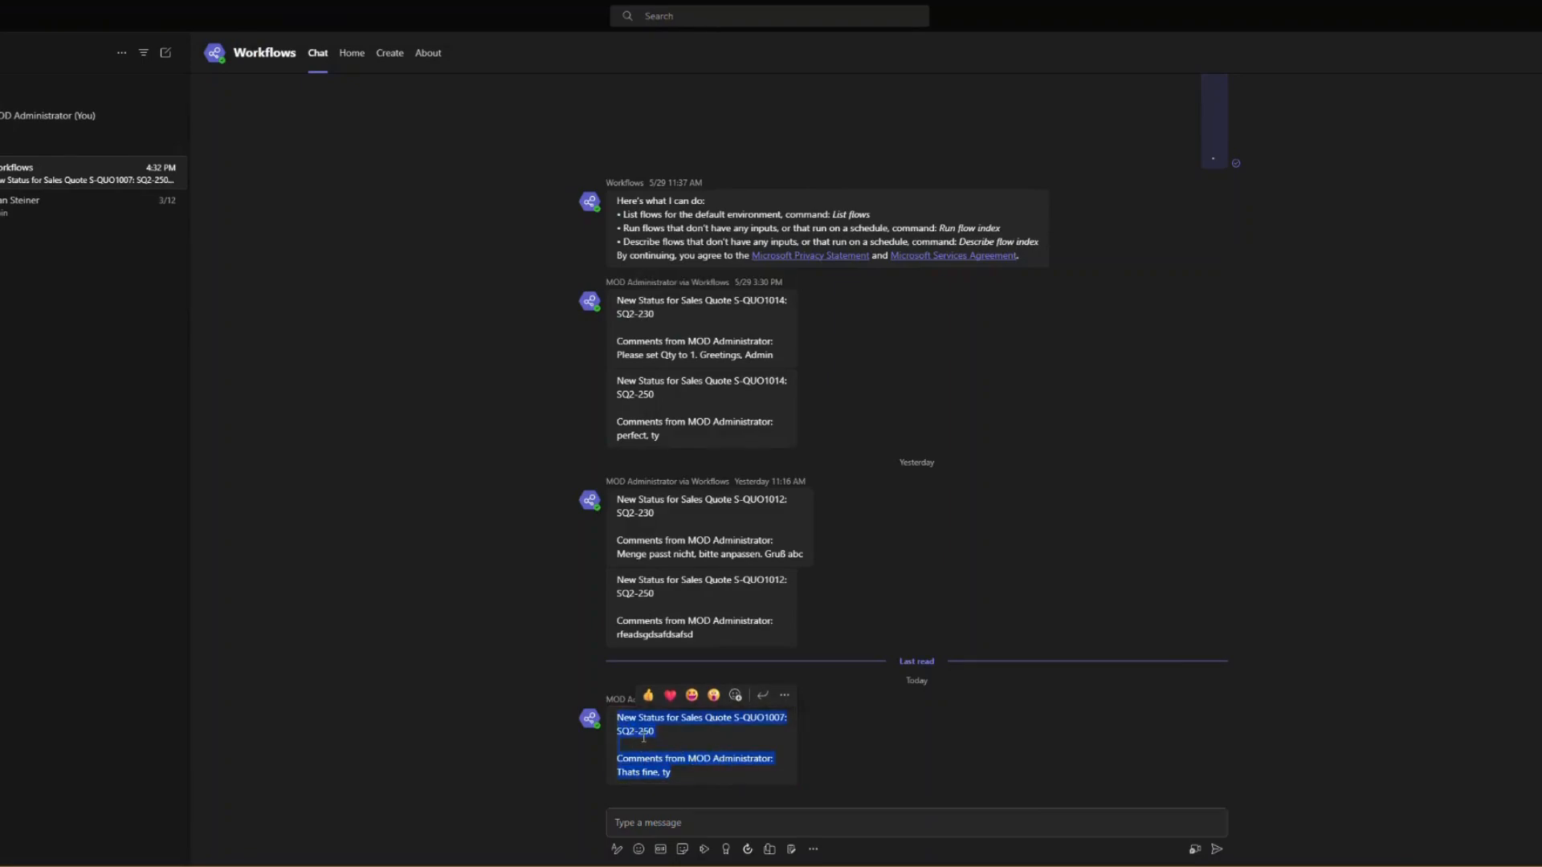
drag(673, 773, 633, 770)
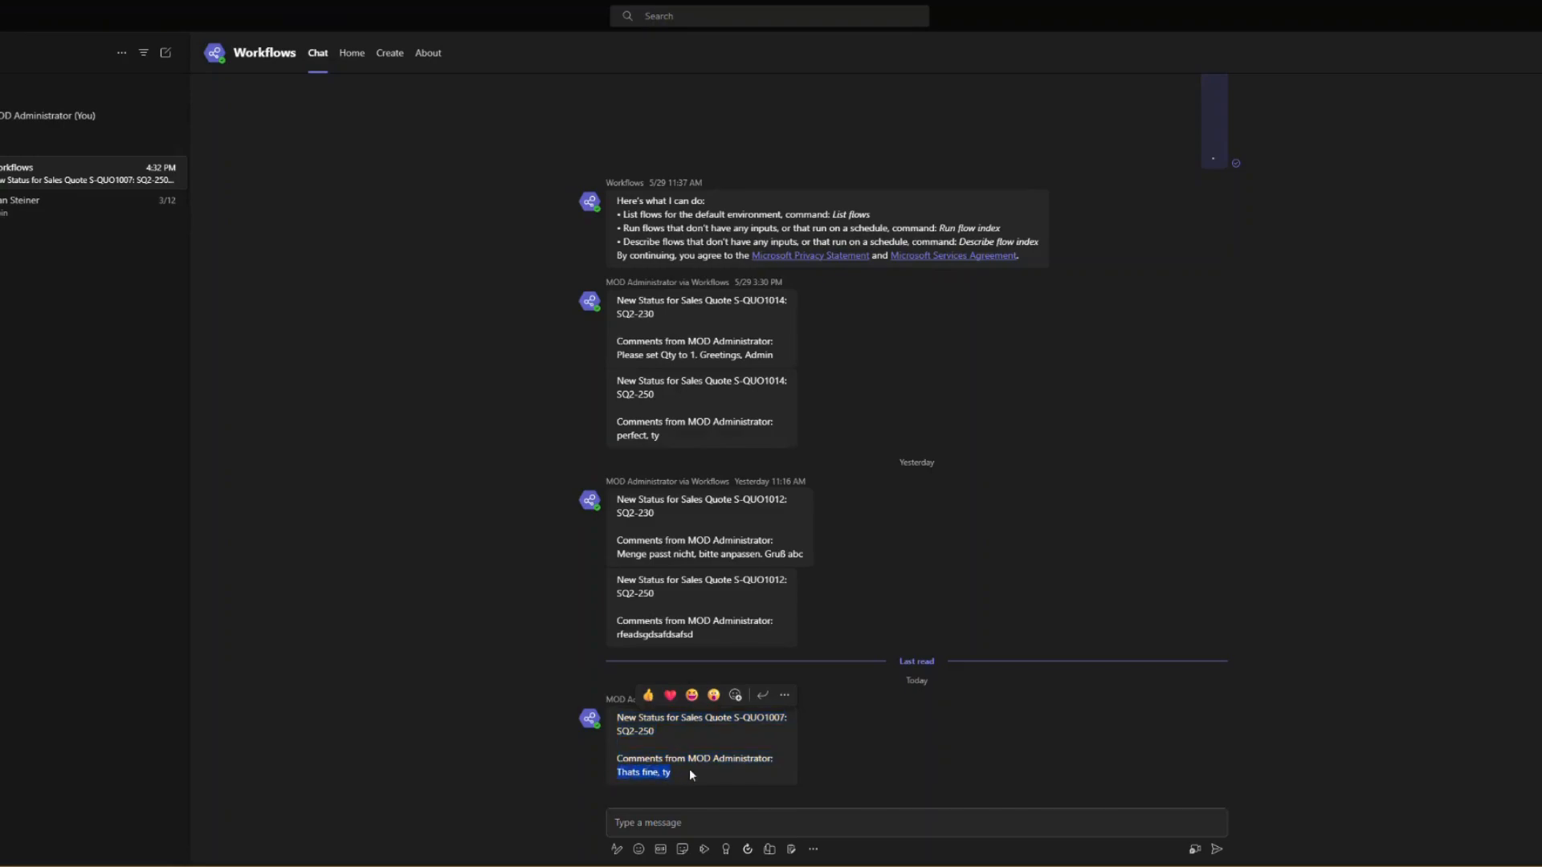
click(689, 769)
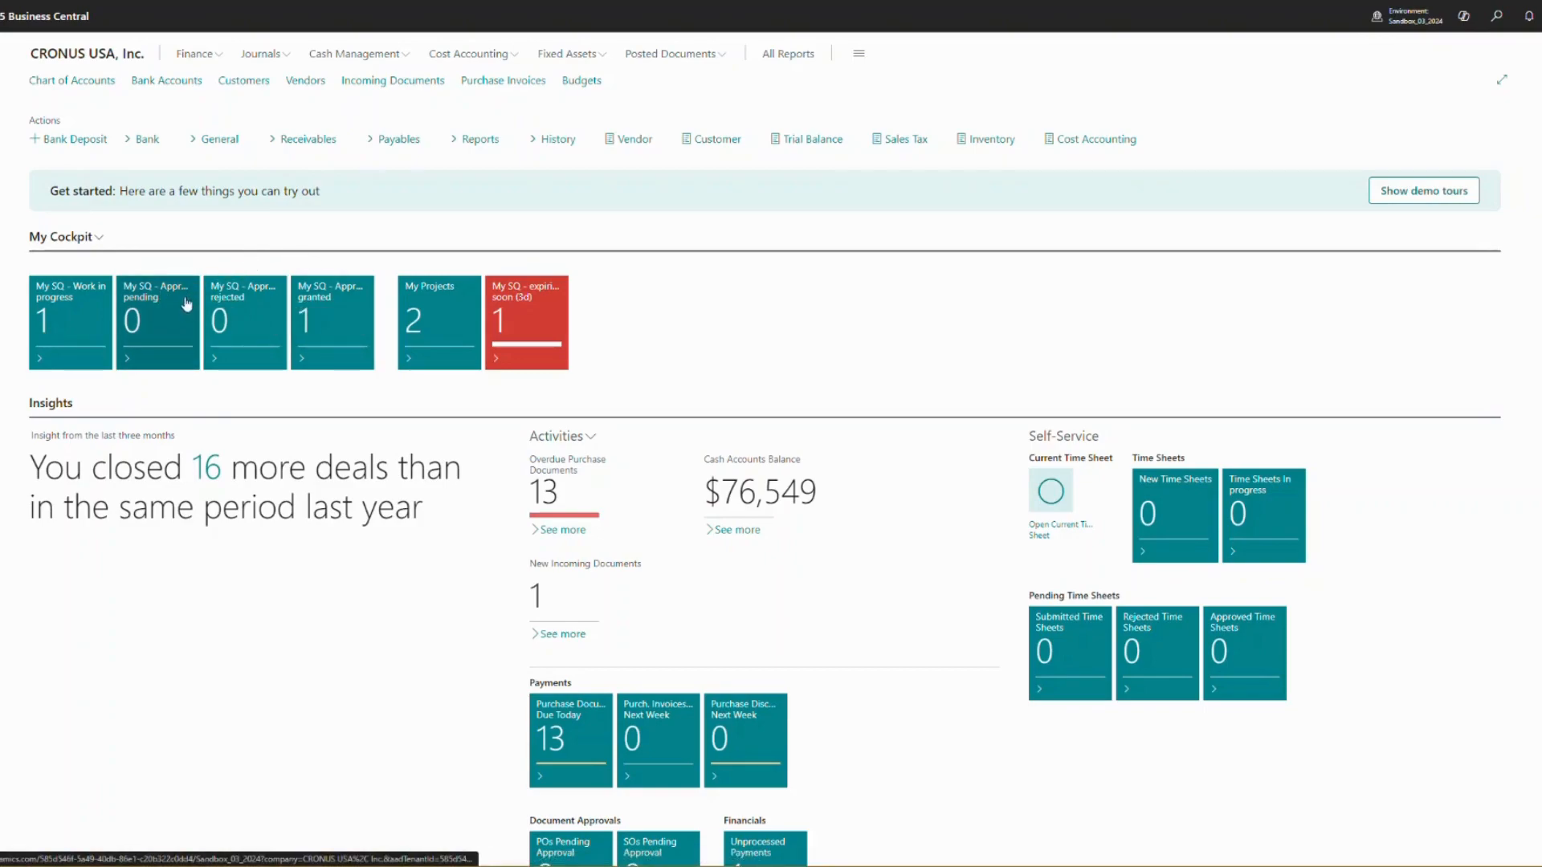
Switch to Business Central, open the Adatum Corporation quote from the "My SQ - Approval granted" tile, and check its process status and notes
click(329, 330)
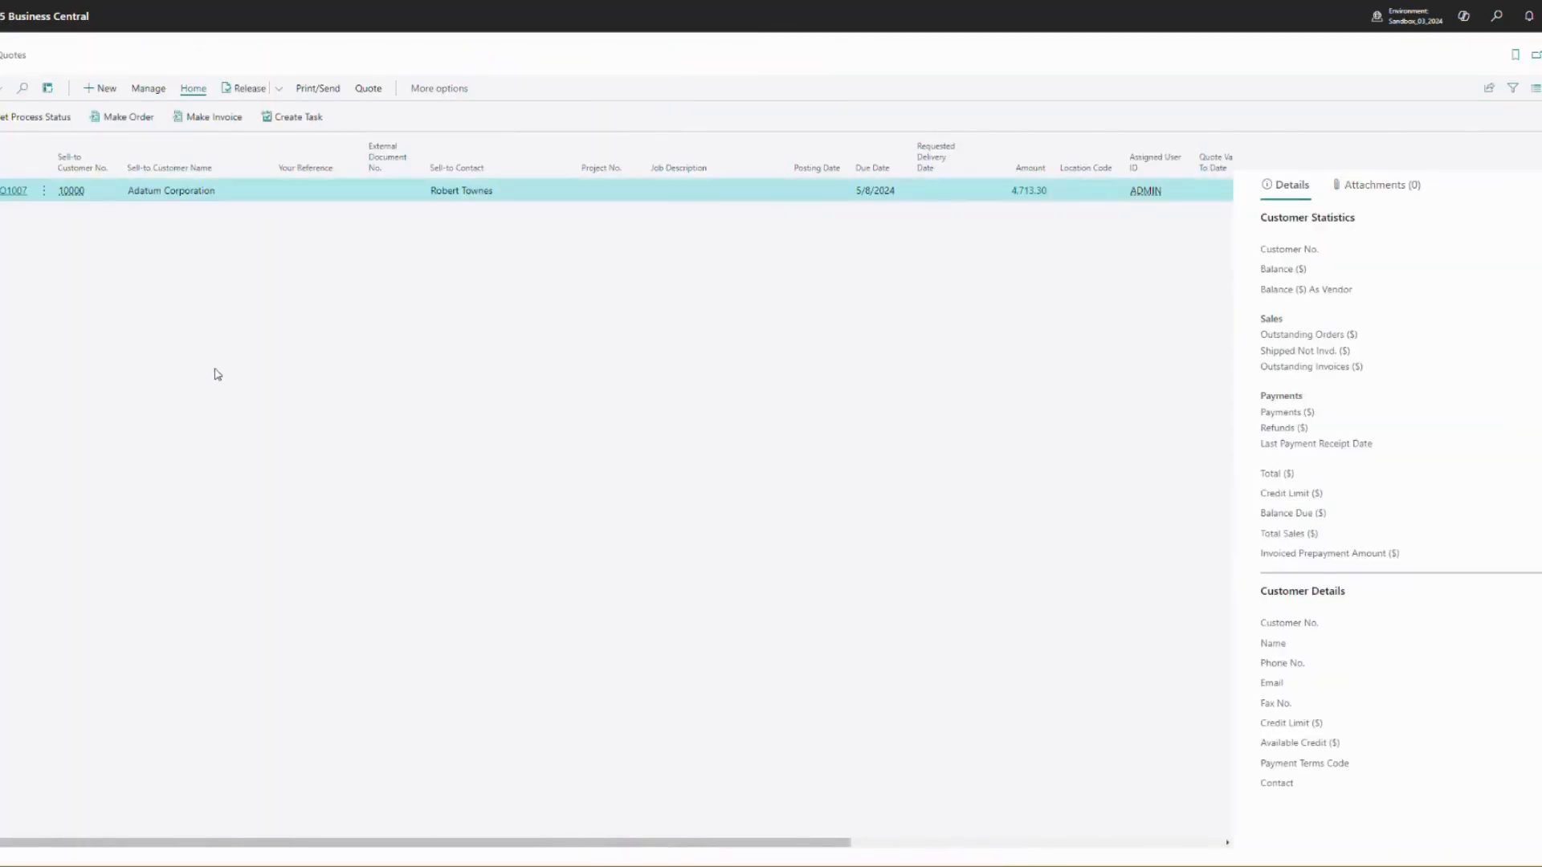
click(10, 191)
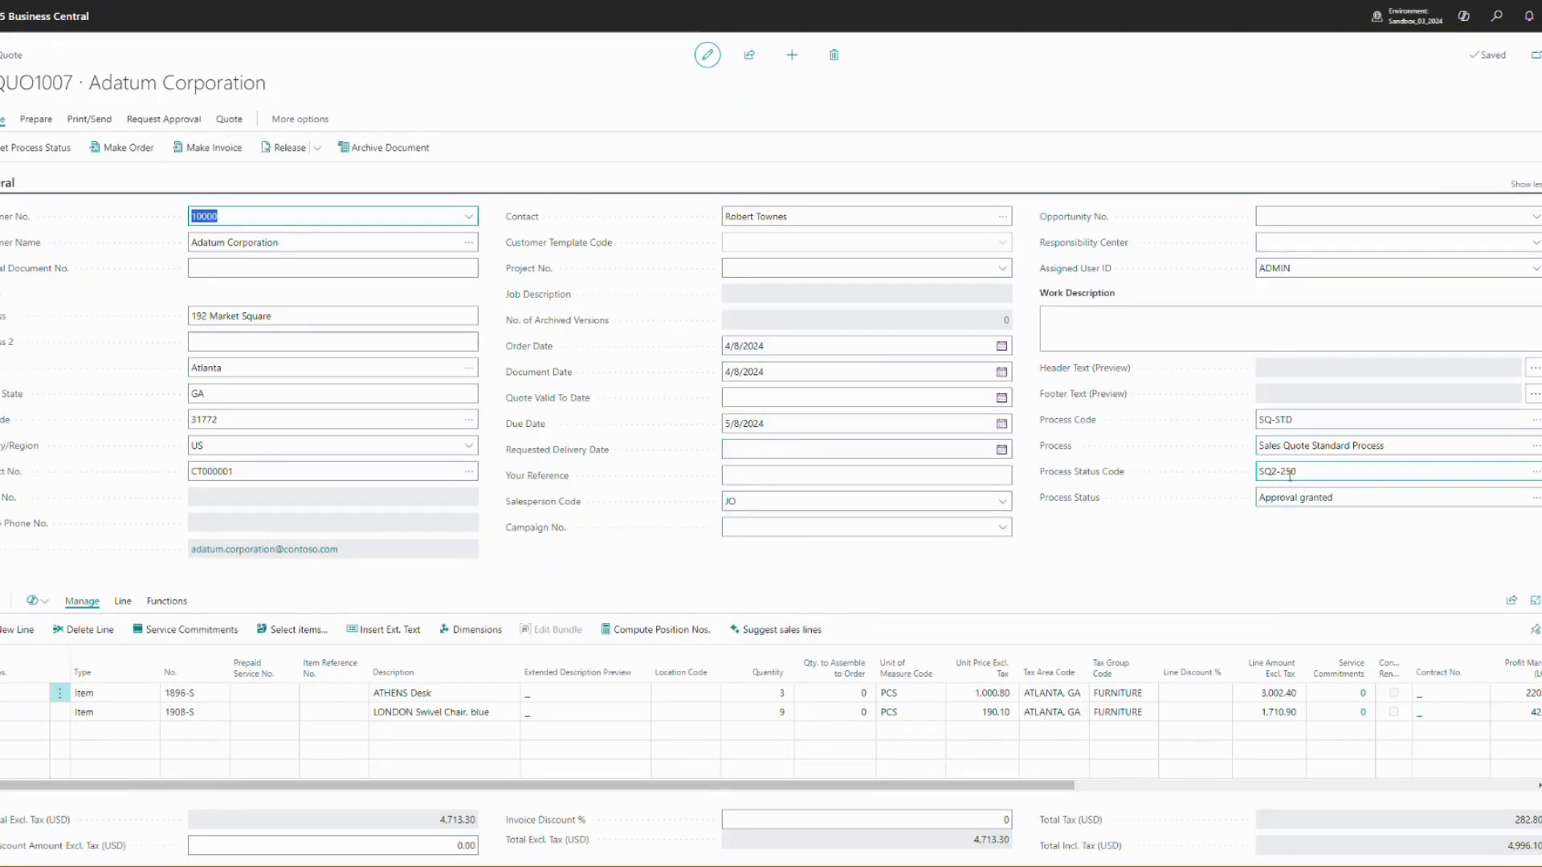
click(1165, 554)
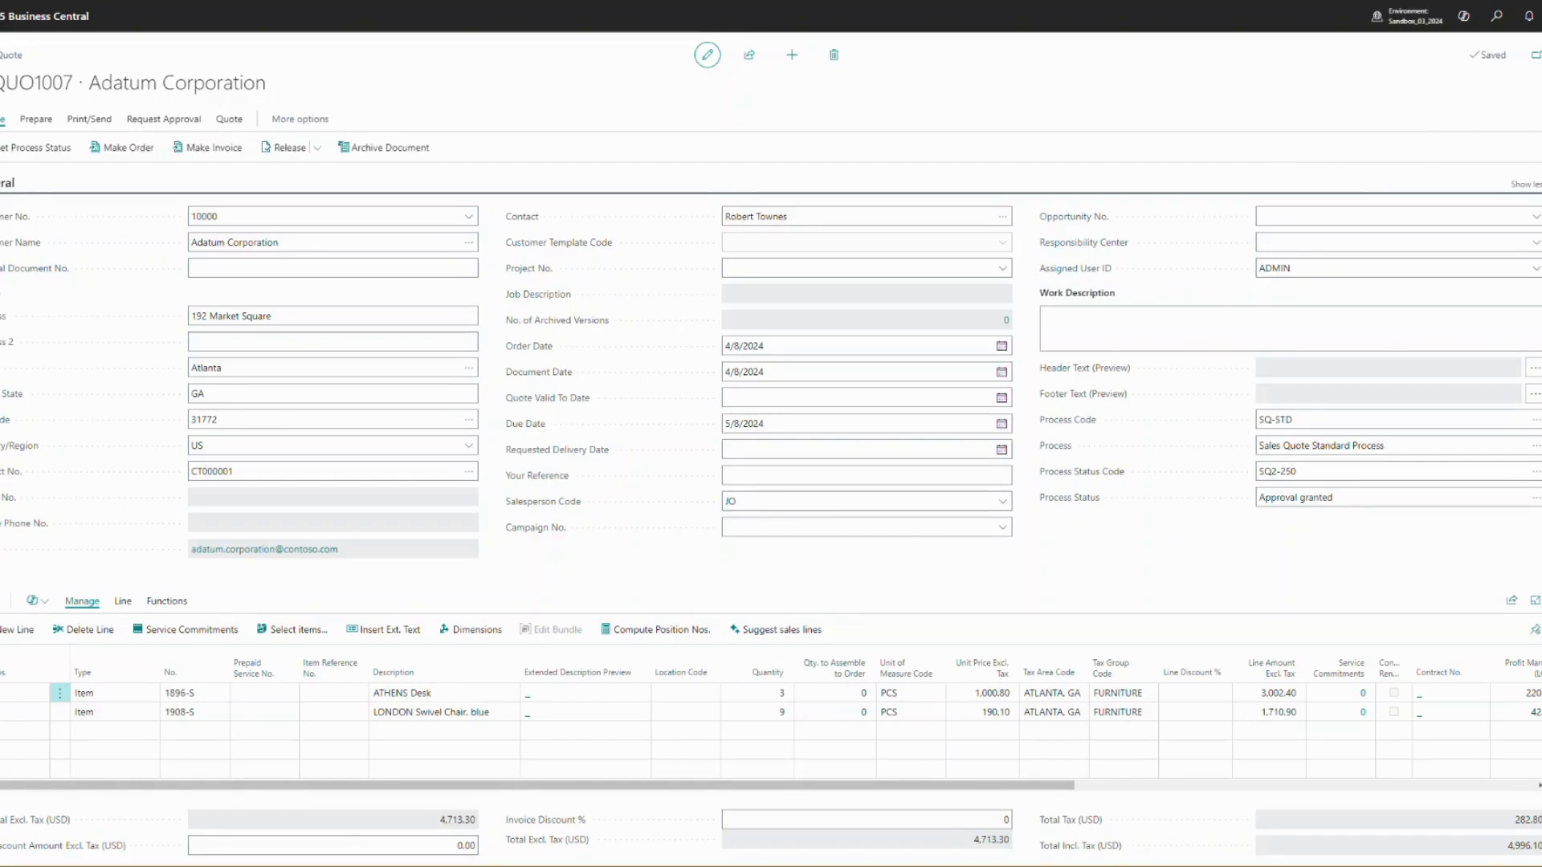
click(1535, 55)
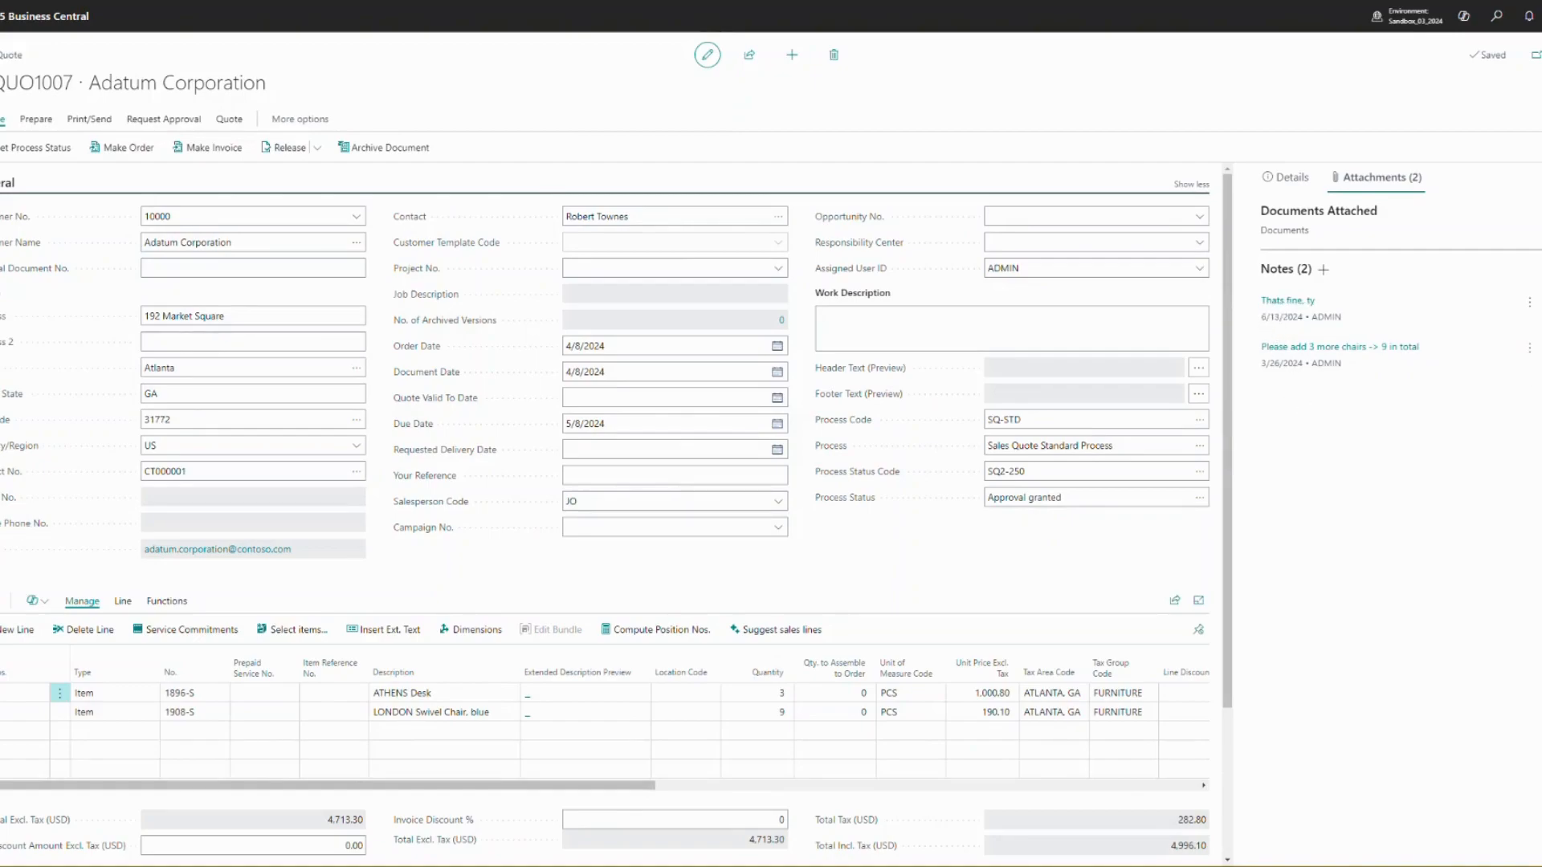
Delete the note "Please add 3 more chairs -> 9 in total" from the quote and return to the role center
click(1529, 348)
click(1486, 403)
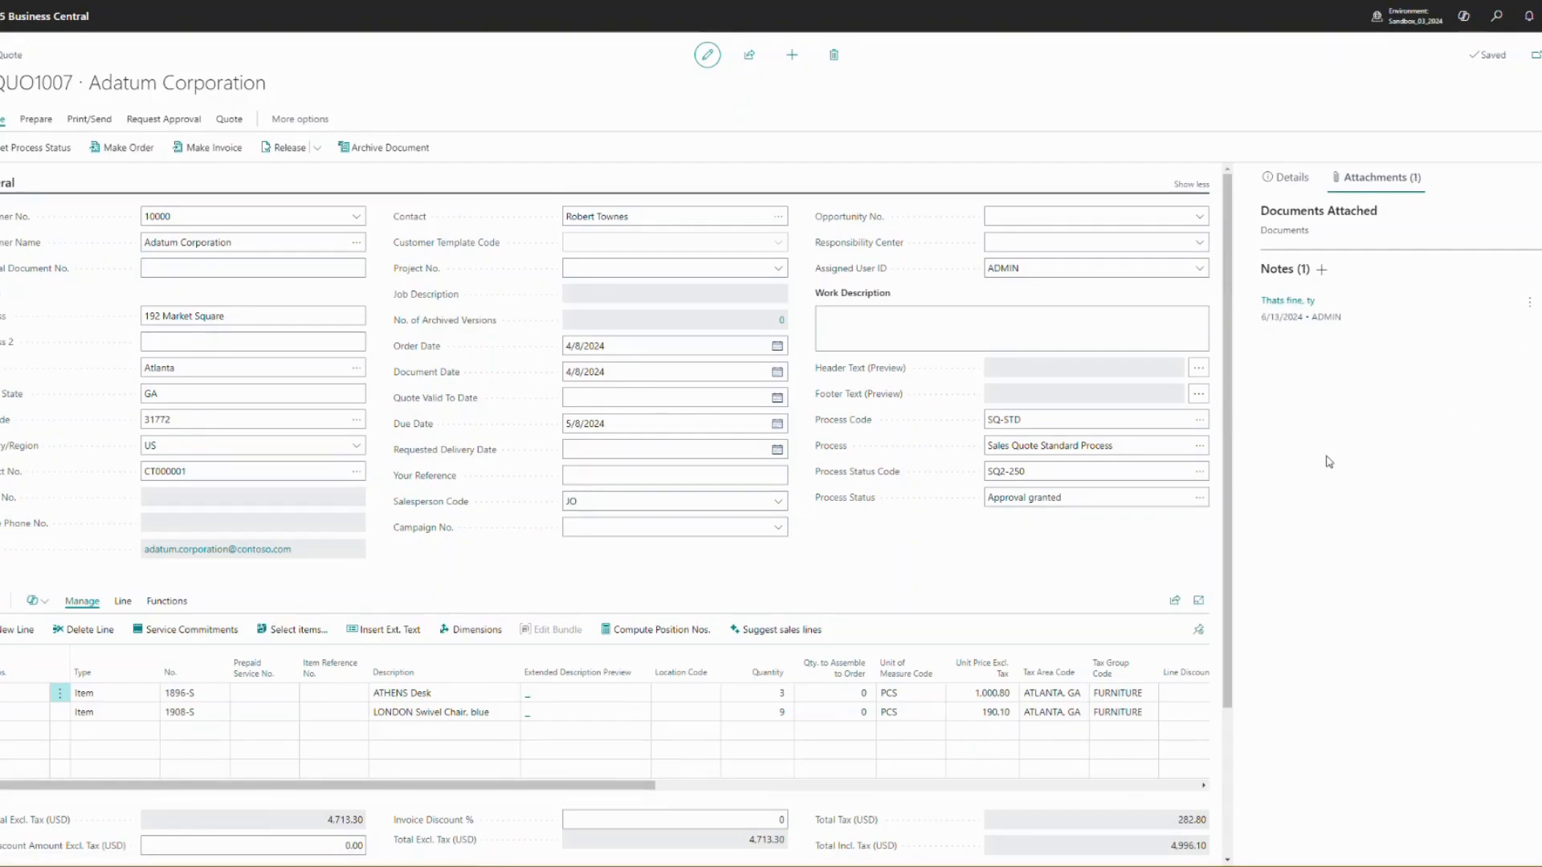
click(1539, 148)
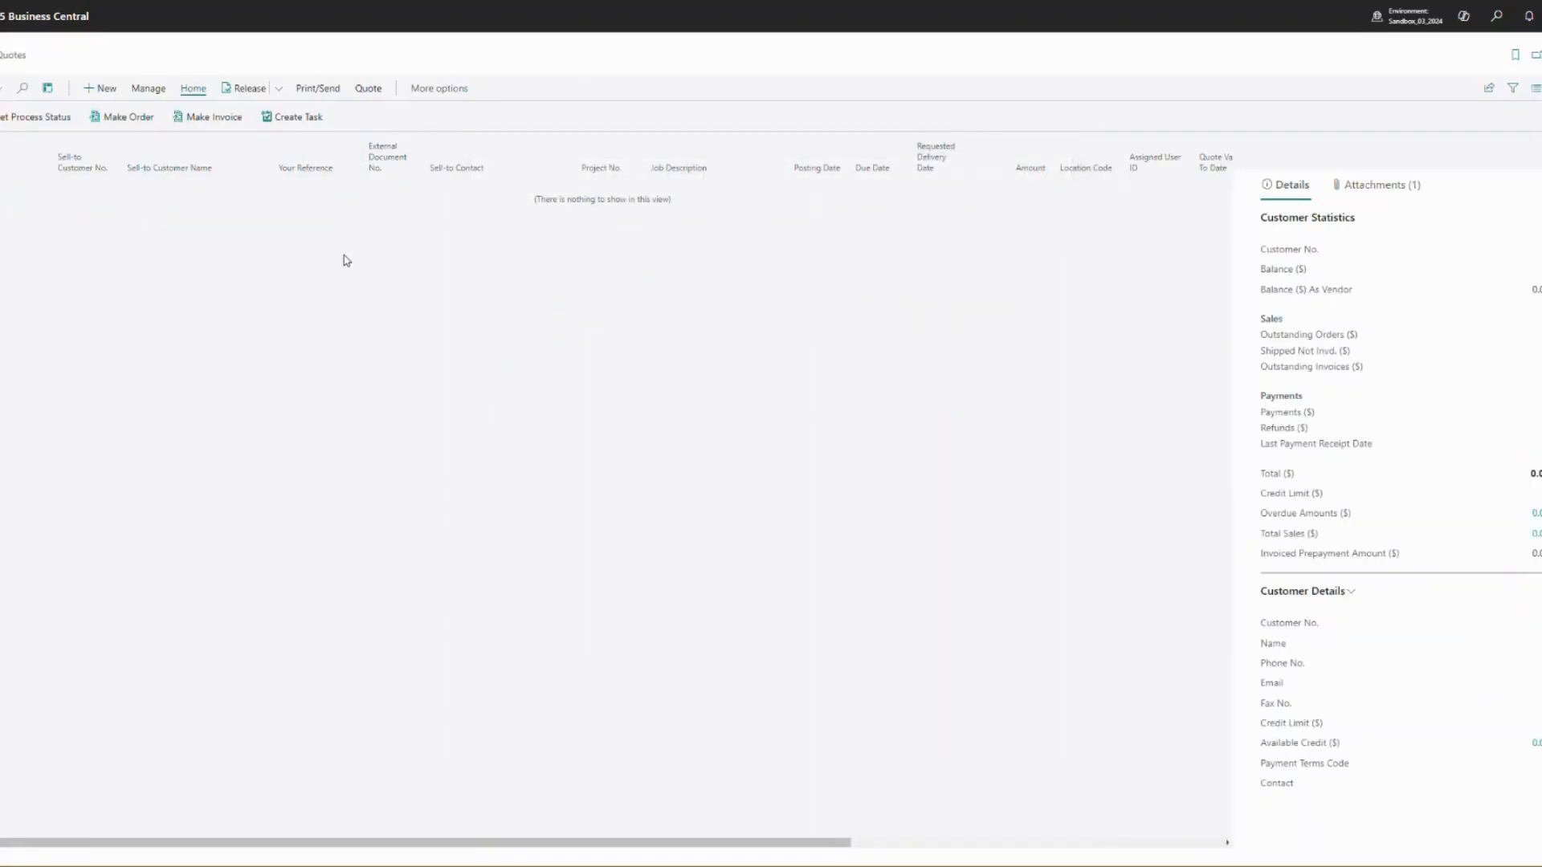
key(Escape)
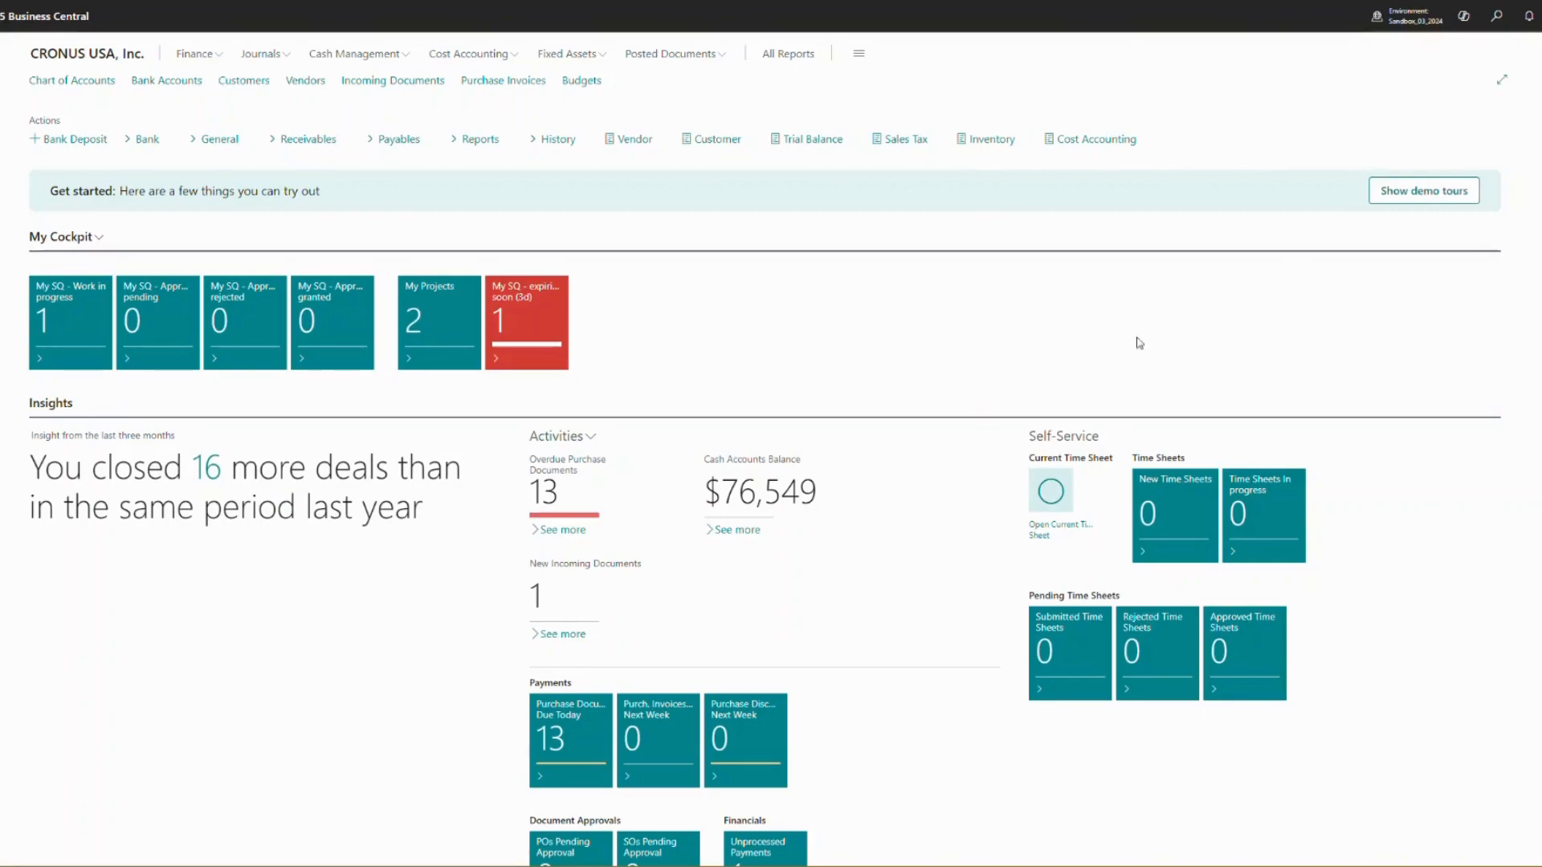
Search for "proces" and open the list of processes
click(1497, 17)
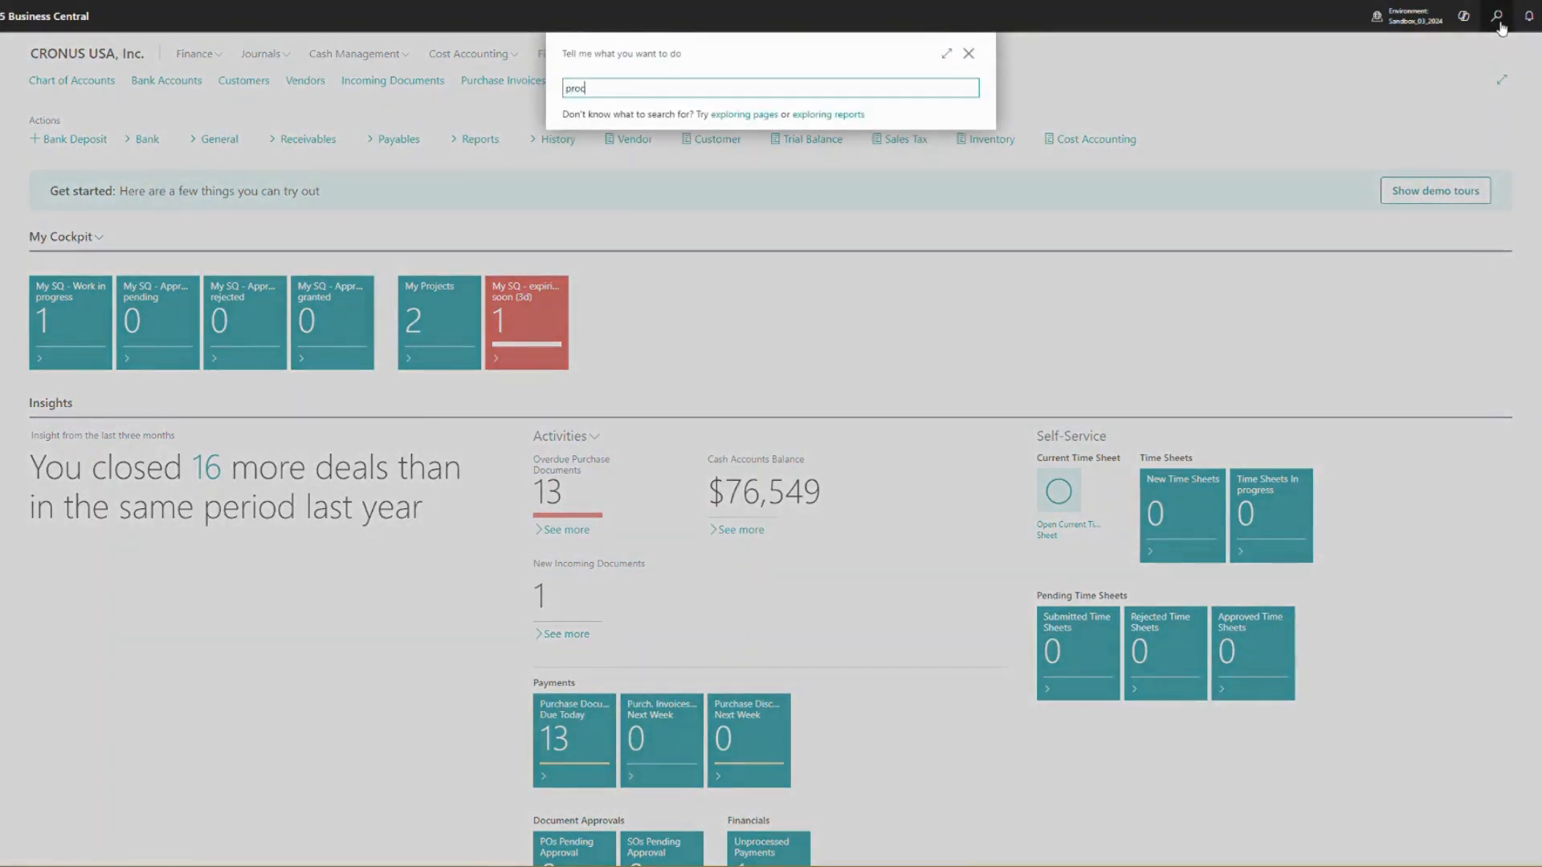
text(proces)
key(Return)
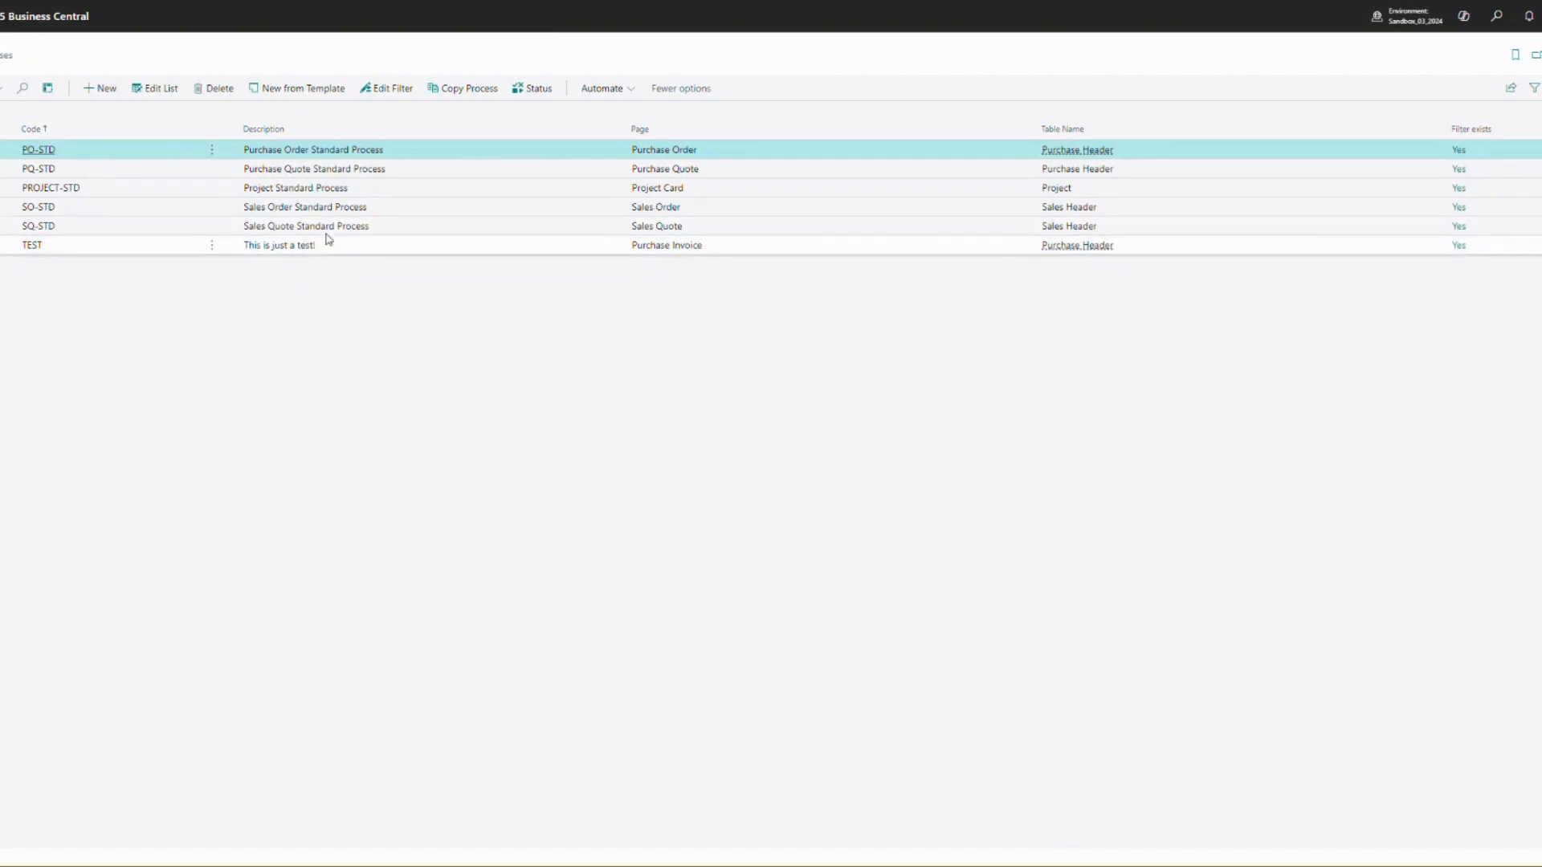
Open the process statuses of the SQ-STD process and view the actions assigned to Start Approval Process (SWT 01)
click(281, 228)
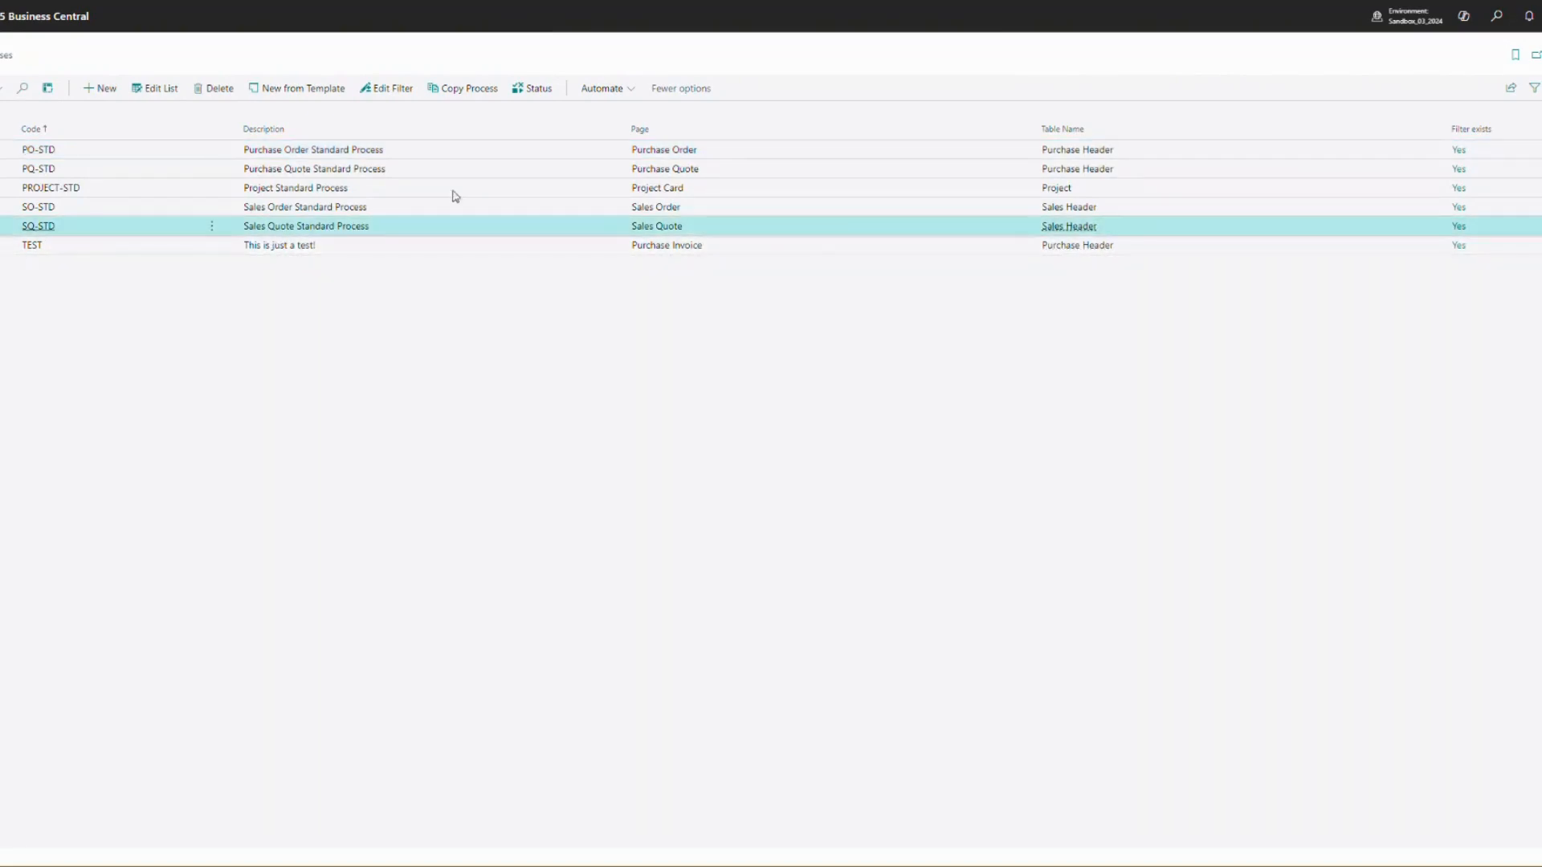
click(533, 90)
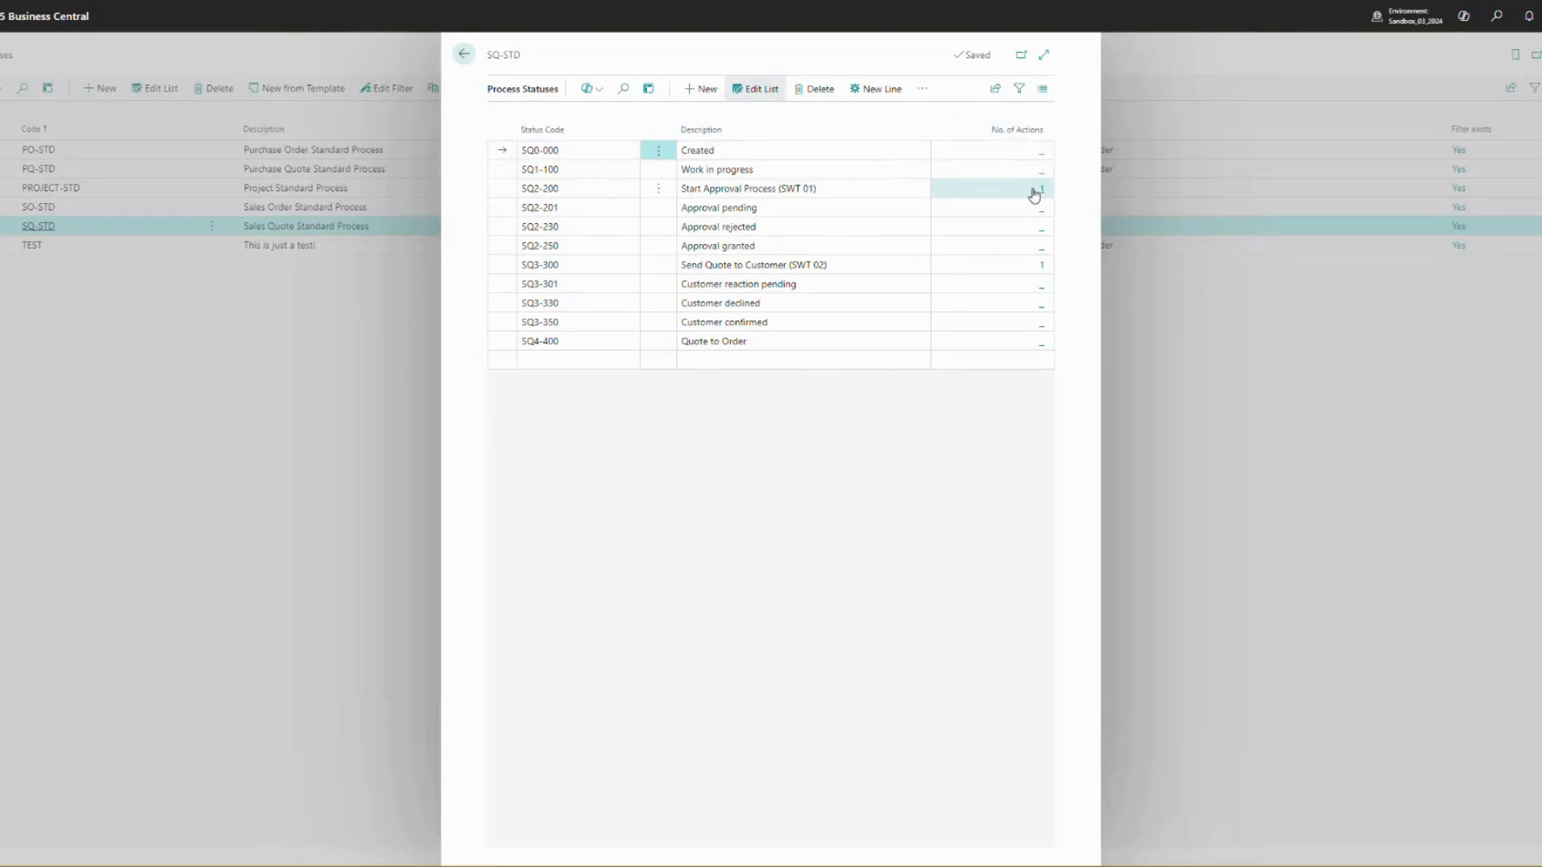
click(1041, 189)
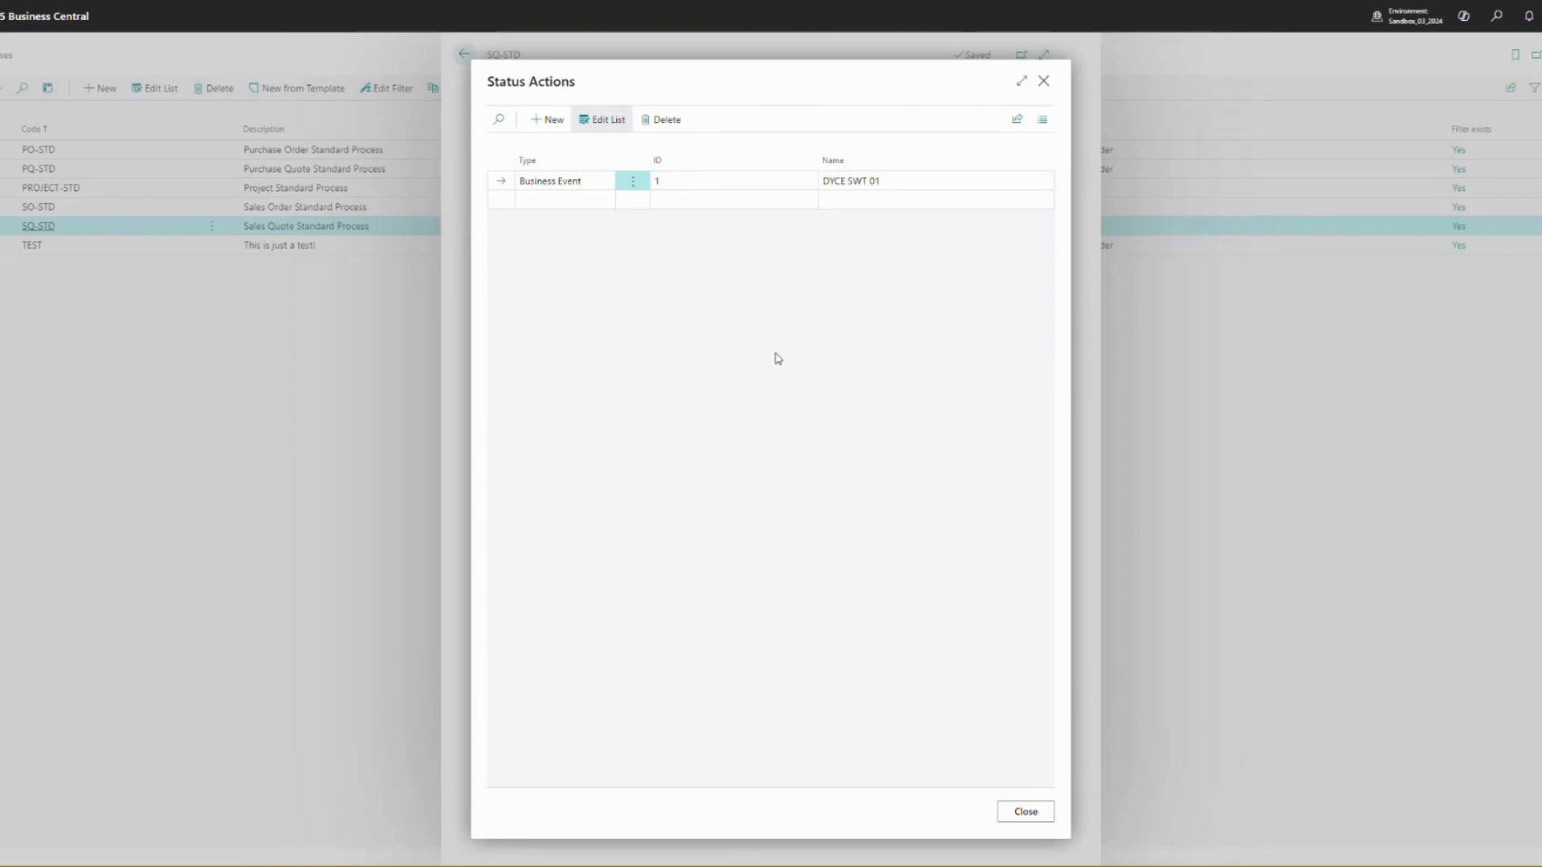
Review the available action types on an empty status action line, then discard that line and return to the process statuses
click(598, 206)
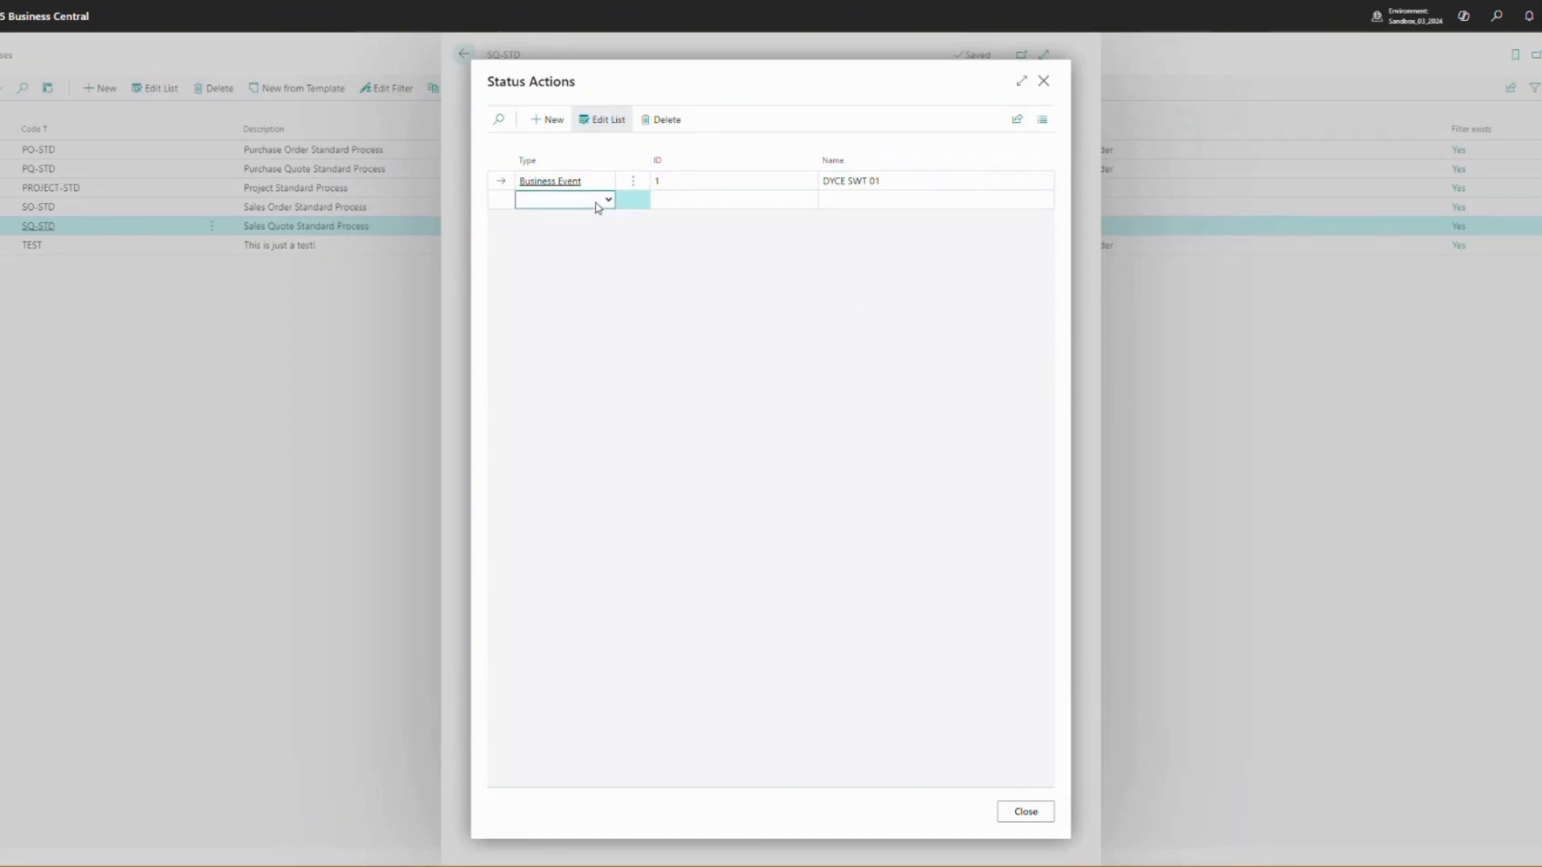
click(602, 202)
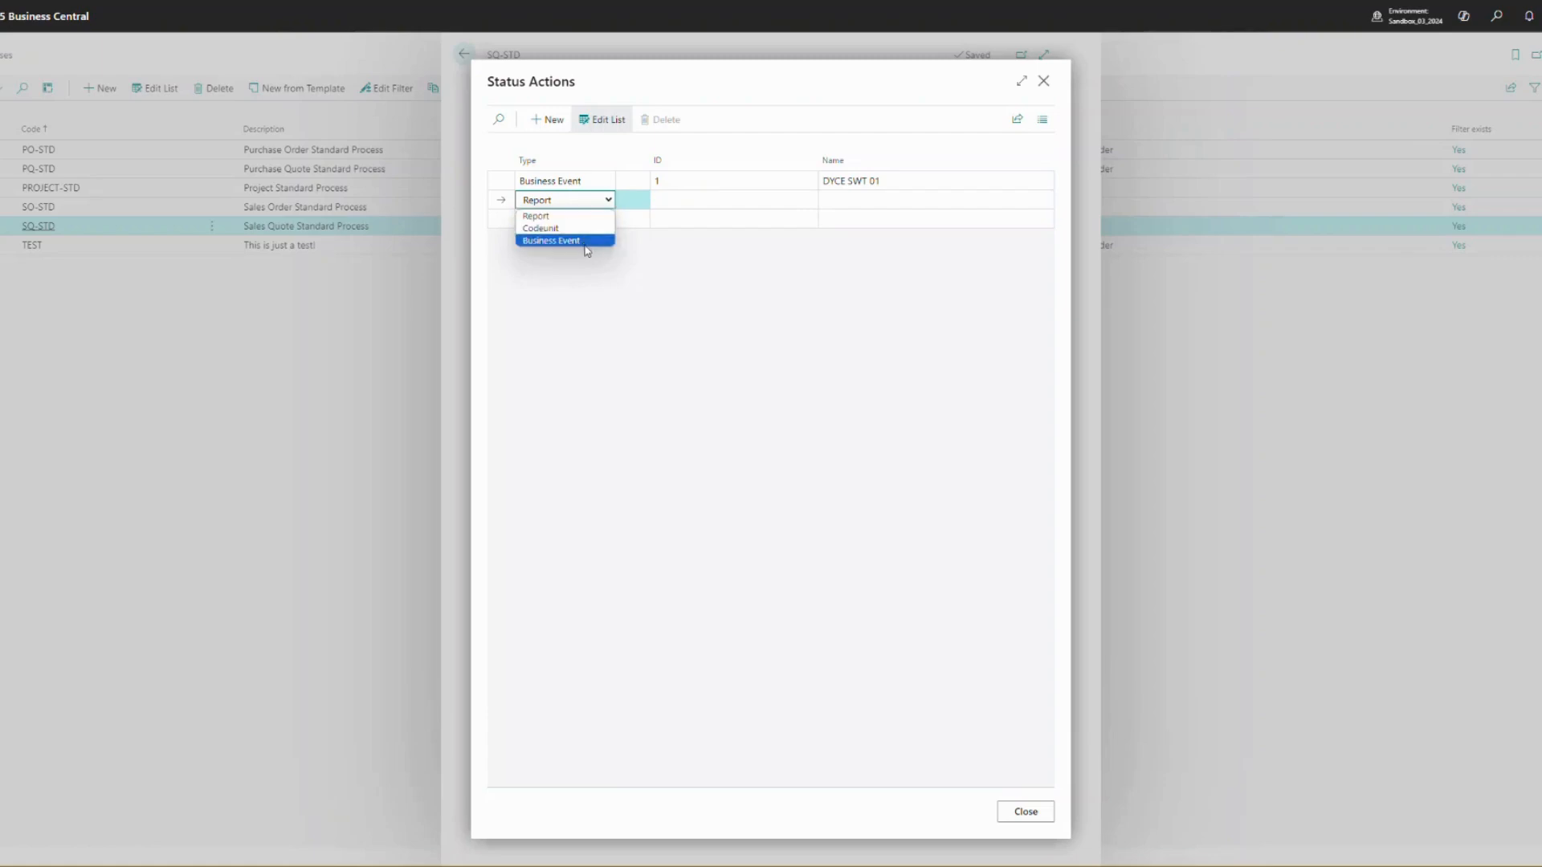
click(646, 272)
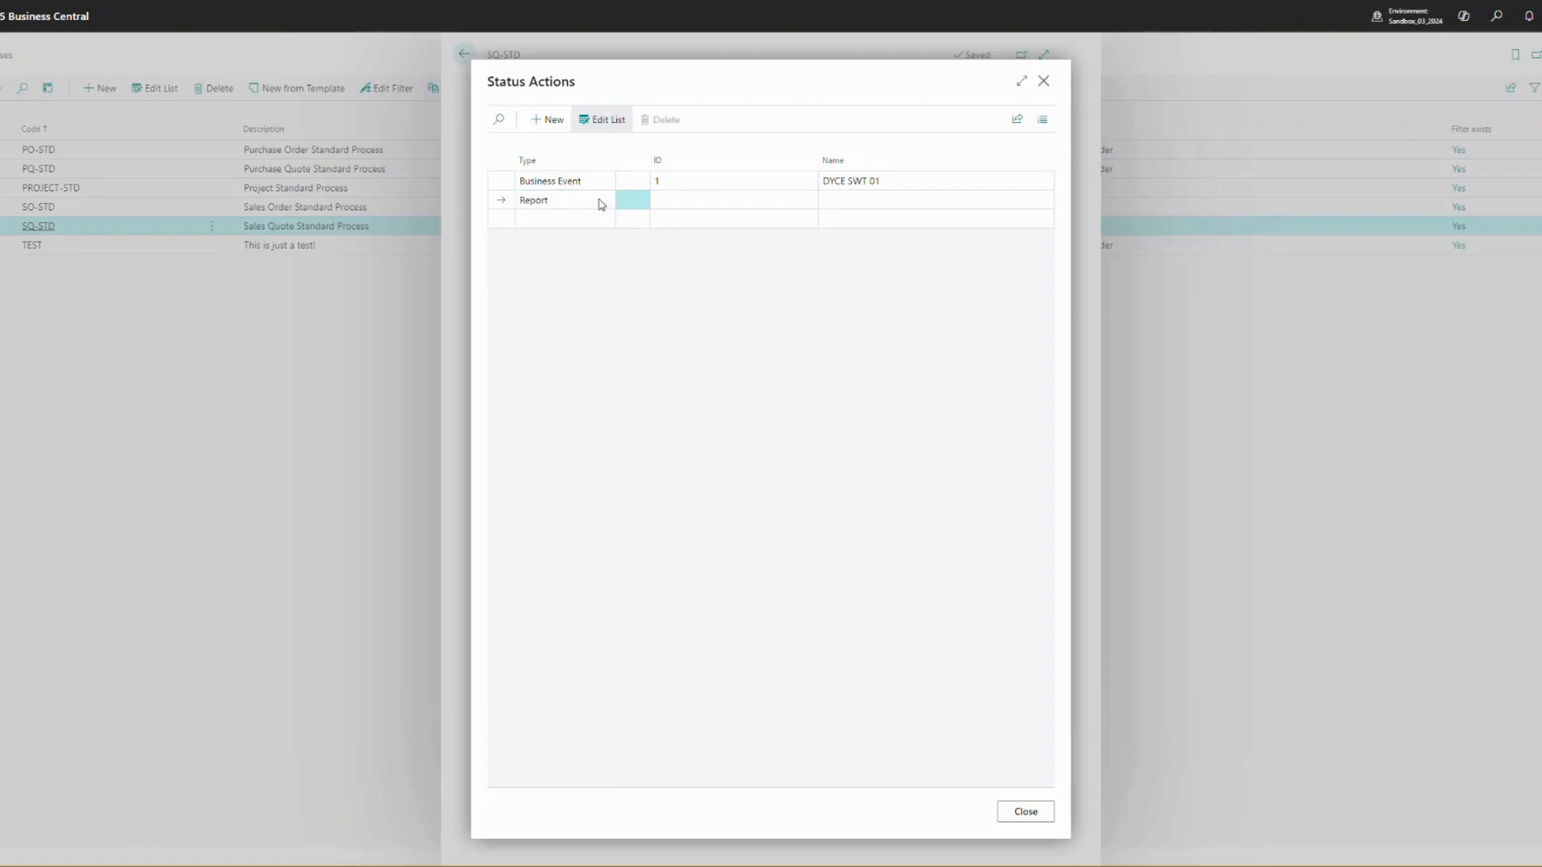
click(606, 204)
click(587, 215)
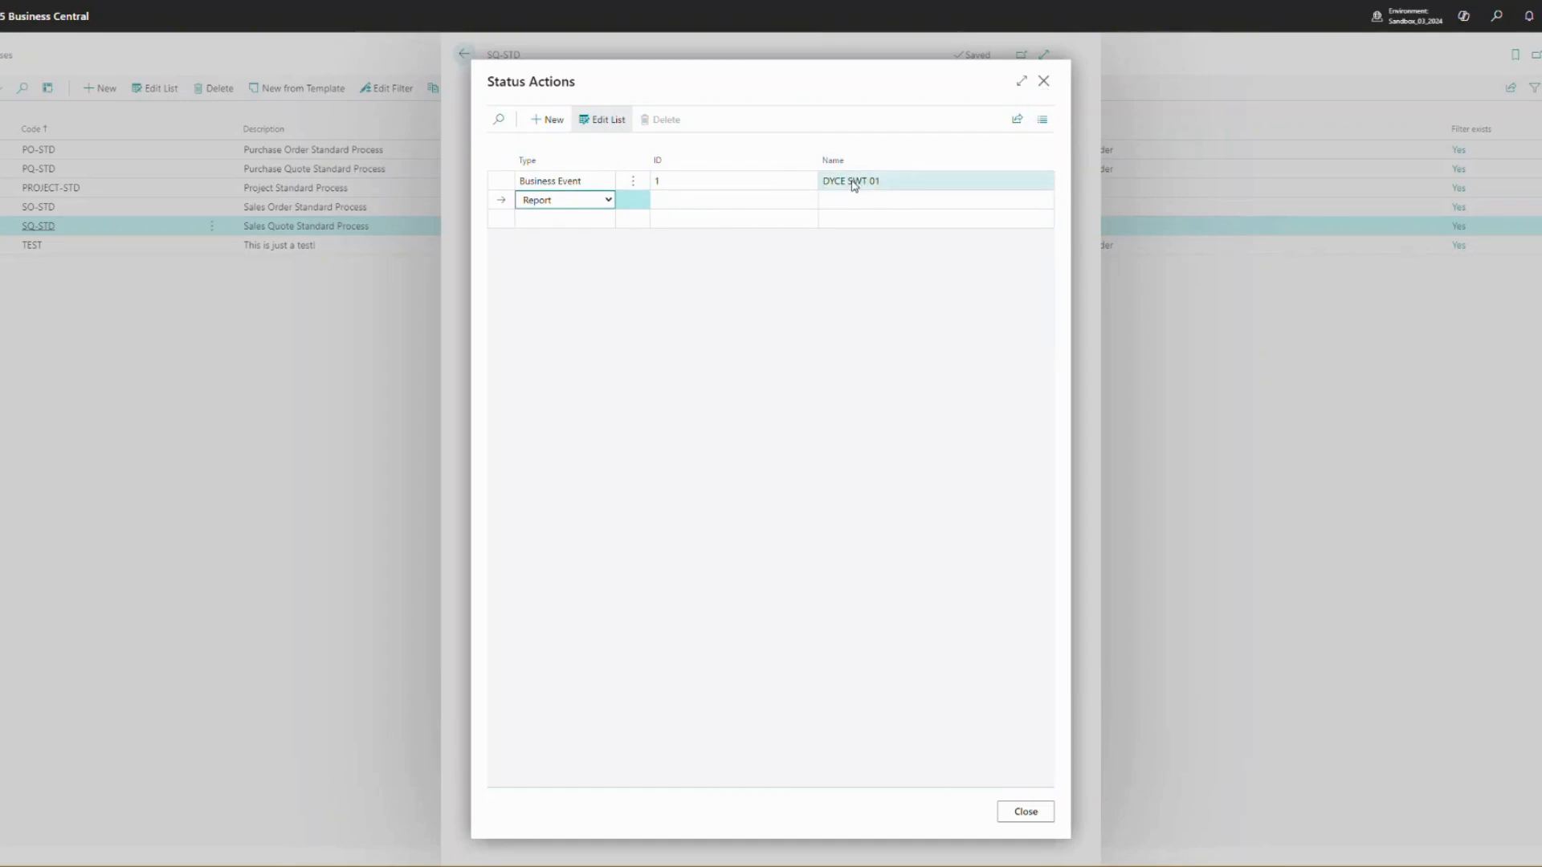
click(885, 181)
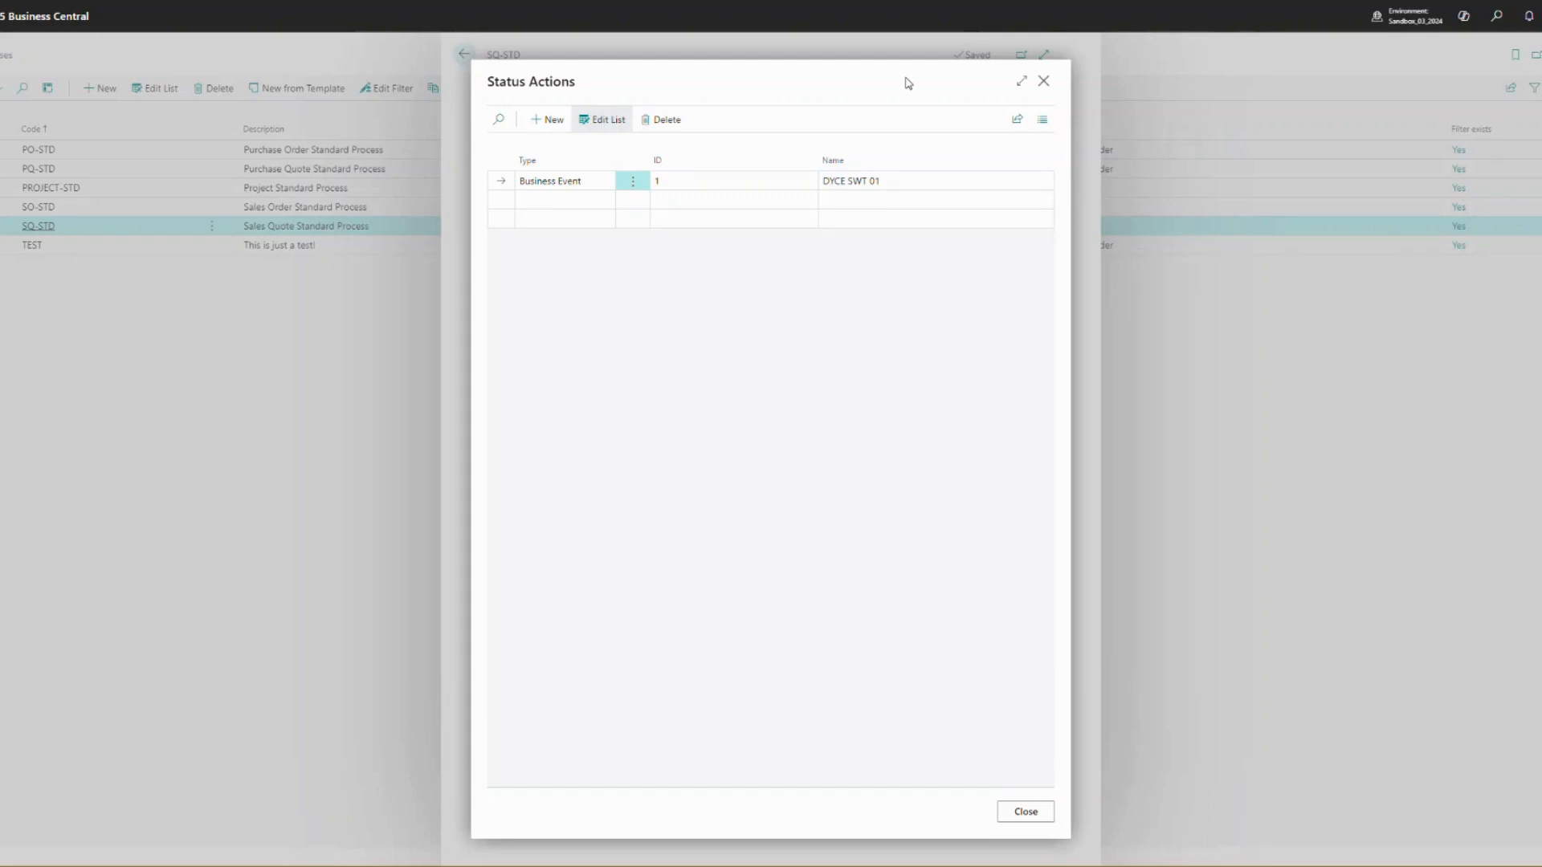
click(1044, 80)
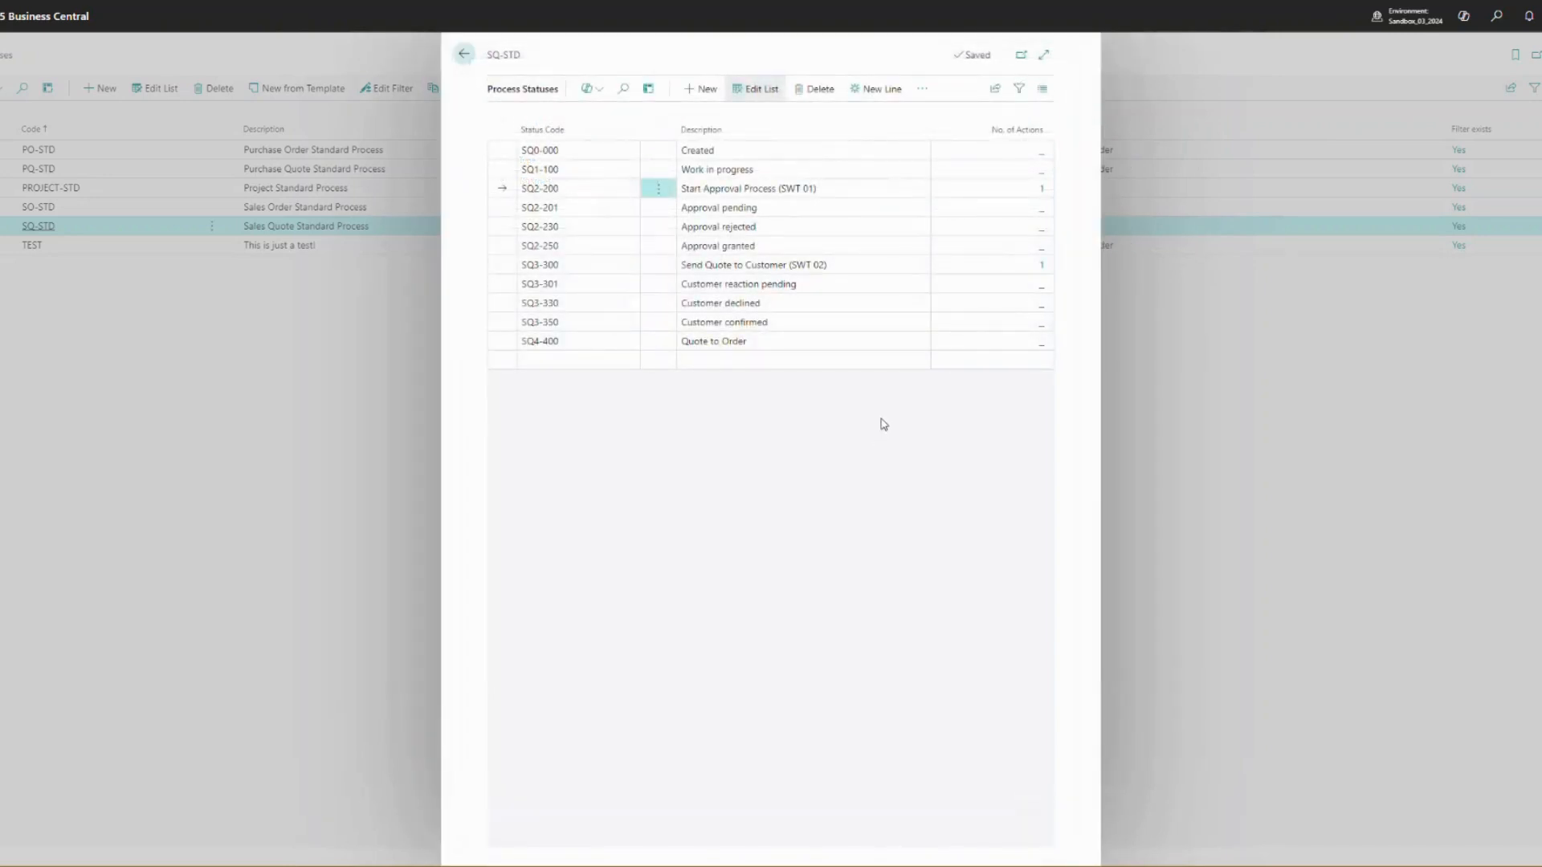